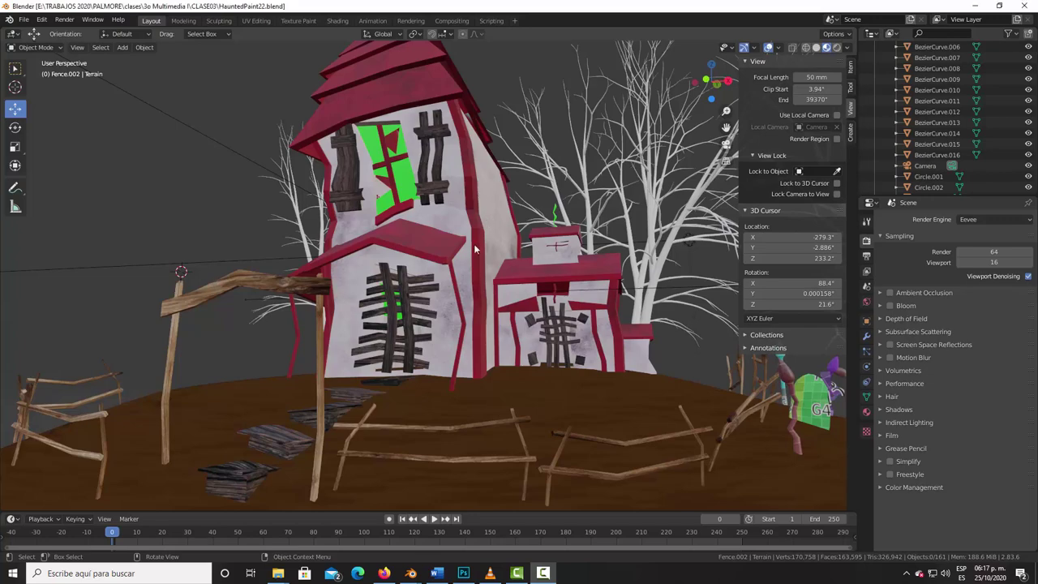
Step: Orbit and zoom toward the graveyard markers, then select the tall yellow BezierCurve.002 post
mouse_move(473, 244)
middle_mouse_down()
mouse_move(507, 263)
mouse_move(455, 246)
mouse_move(481, 243)
mouse_move(227, 225)
middle_mouse_up()
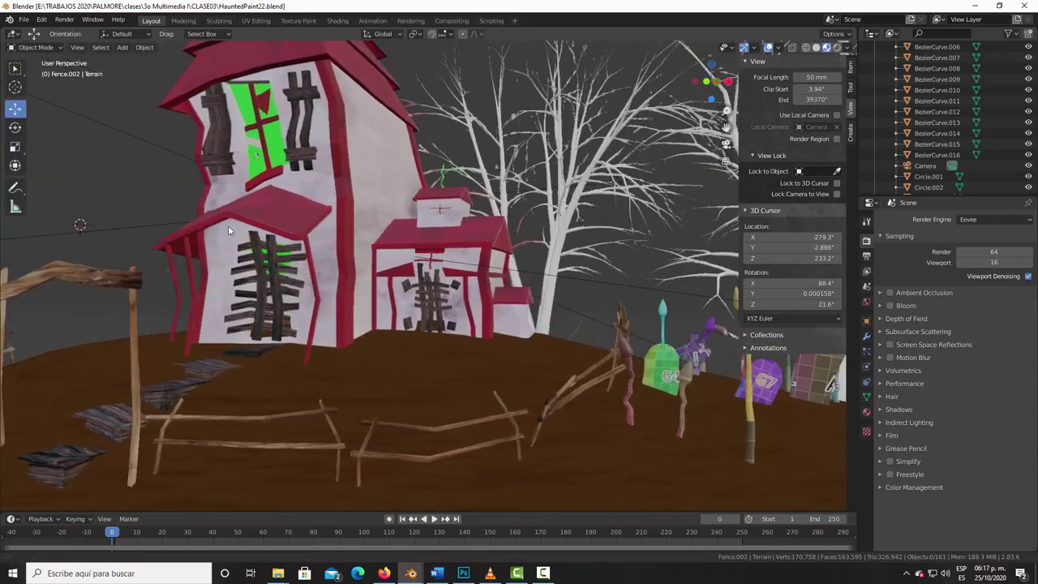
mouse_move(510, 300)
middle_mouse_down()
mouse_move(392, 270)
mouse_move(410, 277)
mouse_move(419, 176)
middle_mouse_up()
scroll(410, 278, "up", 3)
scroll(418, 177, "up", 2)
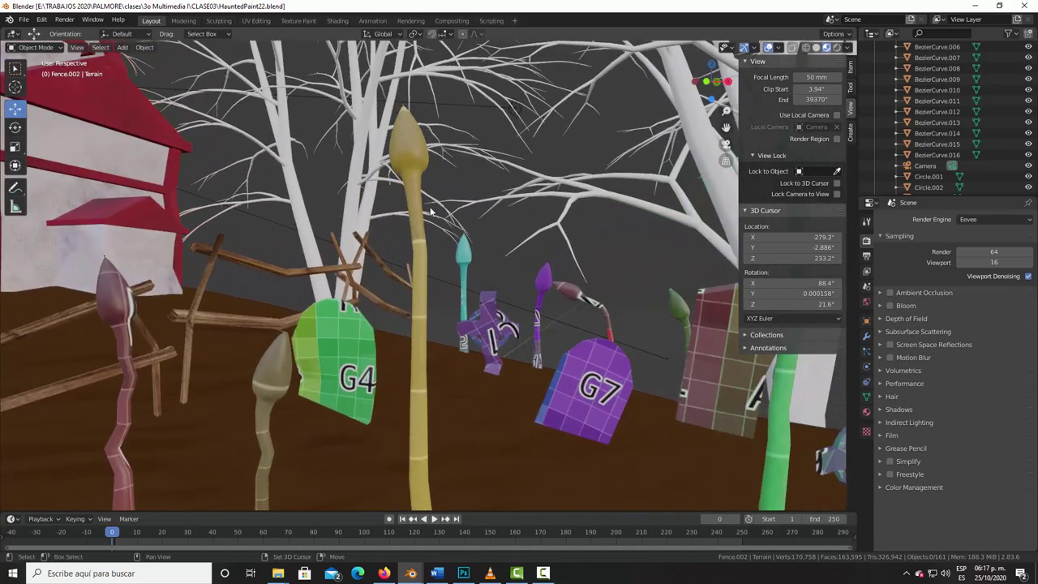
left_click(414, 176)
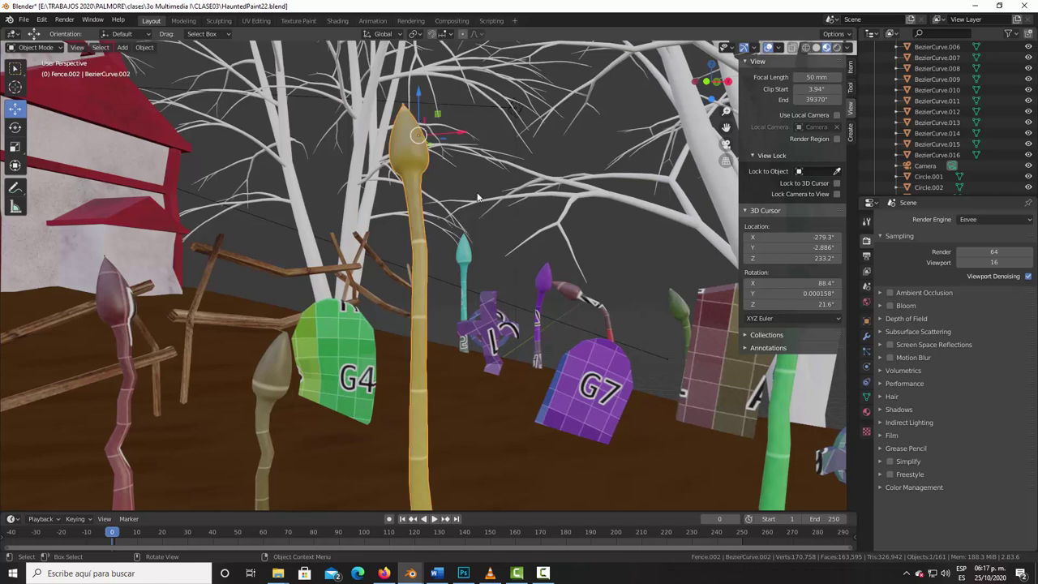
Step: Add a new material slot holding a new material named RustyMetal
left_click(867, 413)
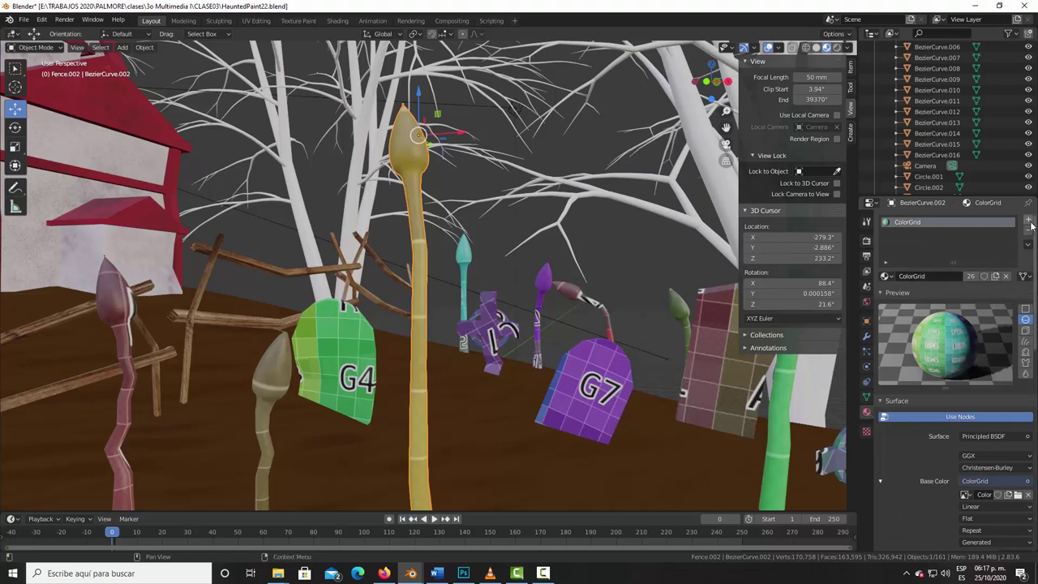
left_click(1028, 219)
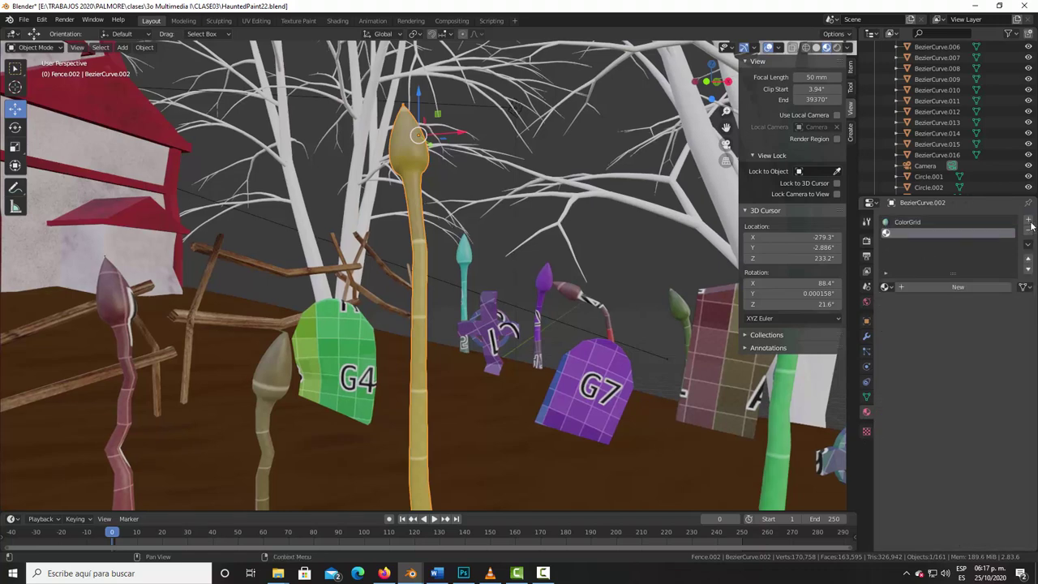
left_click(939, 286)
double_click(933, 286)
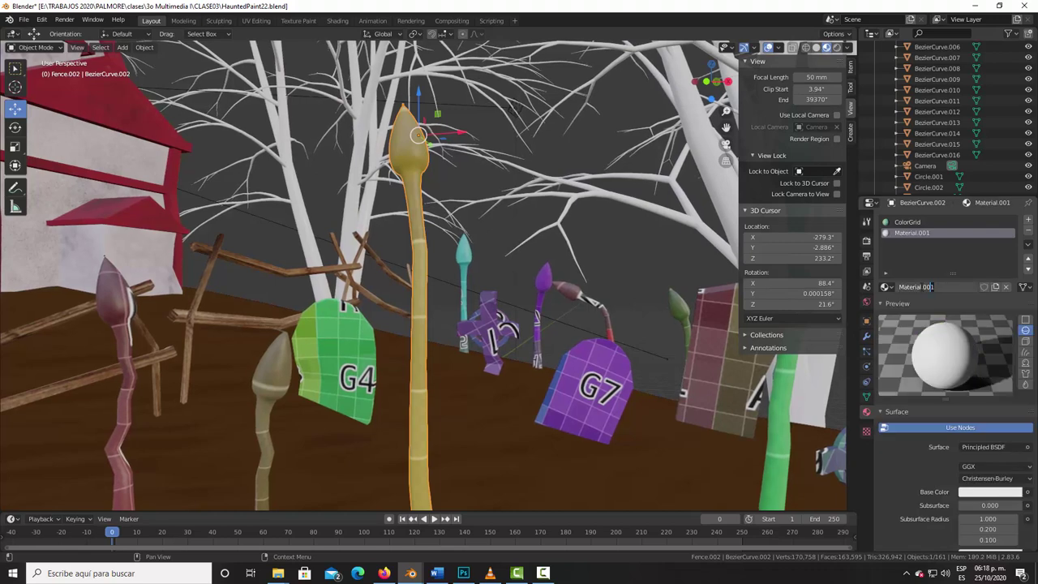
type("Rust")
type("yMetal")
key("Return")
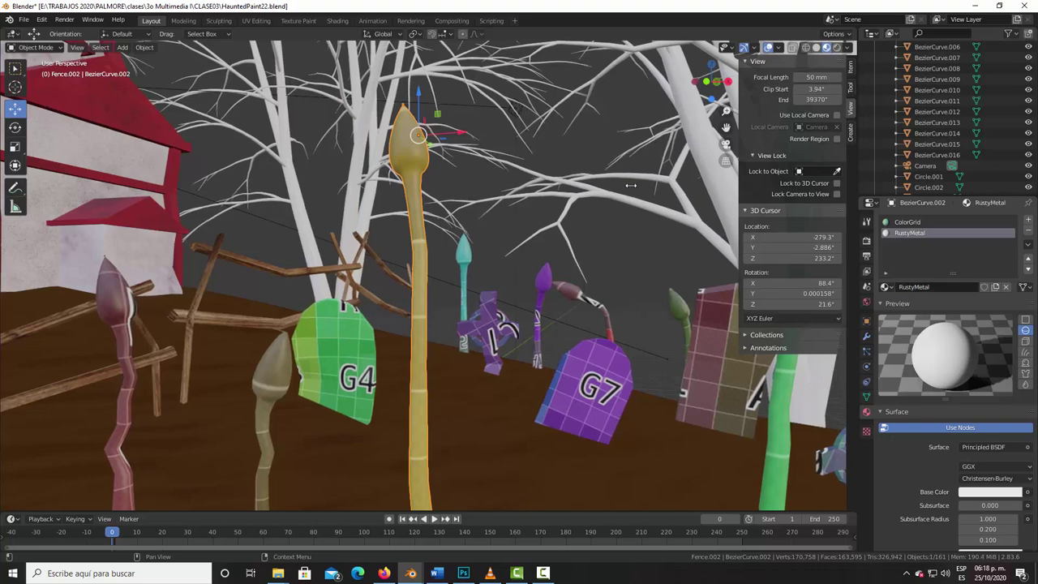
Step: Reselect the post, remove the extra slot and assign RustyMetal in place of ColorGrid
left_click(339, 357)
left_click(408, 152)
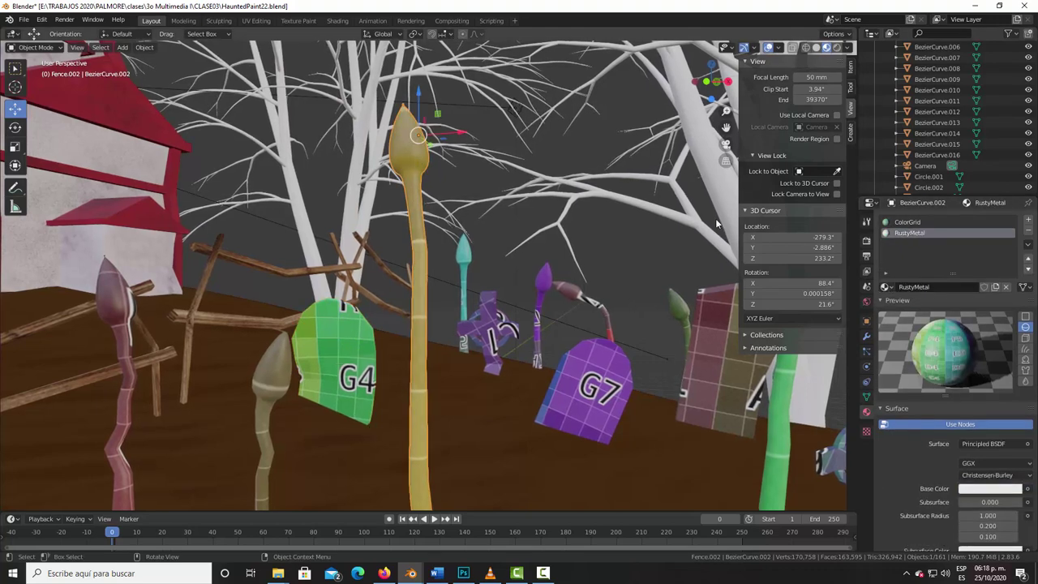
left_click(1028, 231)
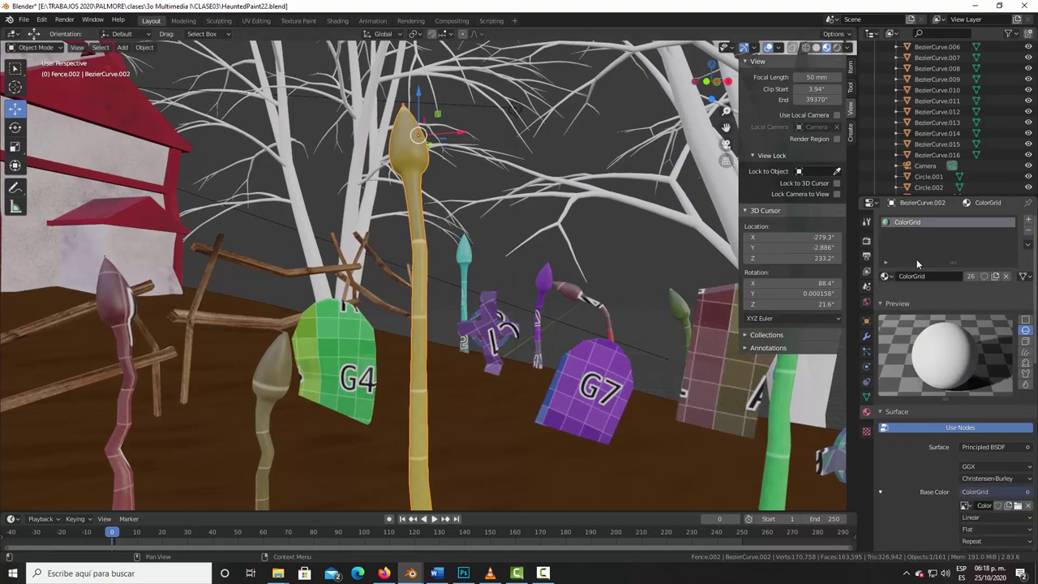
left_click(886, 276)
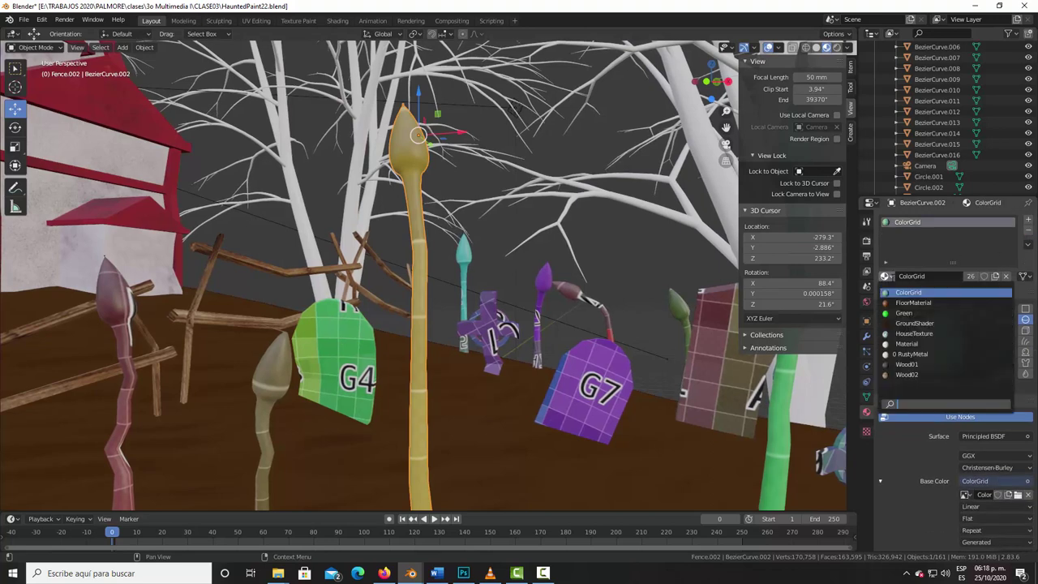
left_click(912, 353)
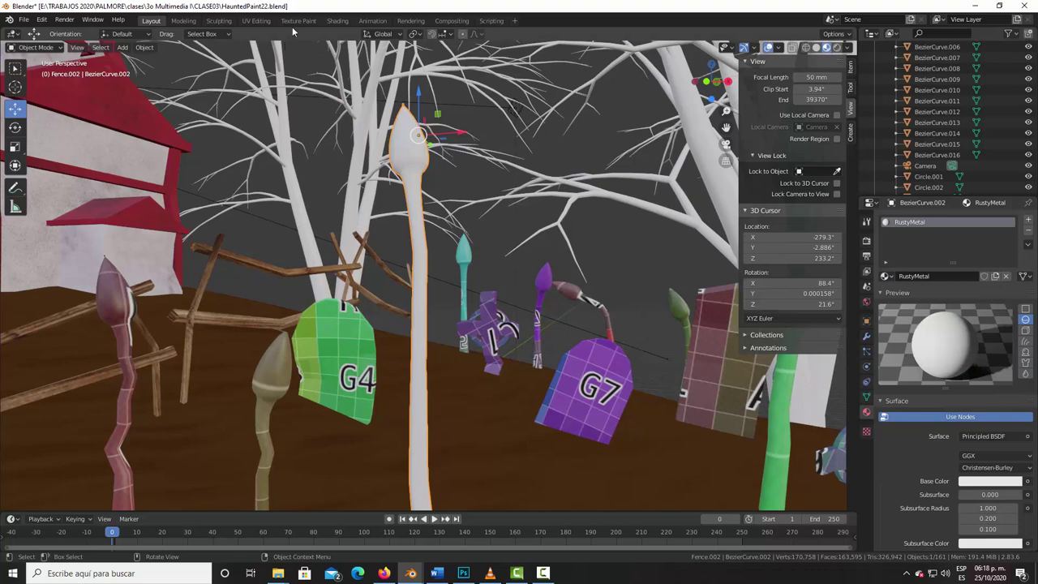
Step: Switch to the Shading workspace and frame the selected post in the viewport
left_click(338, 21)
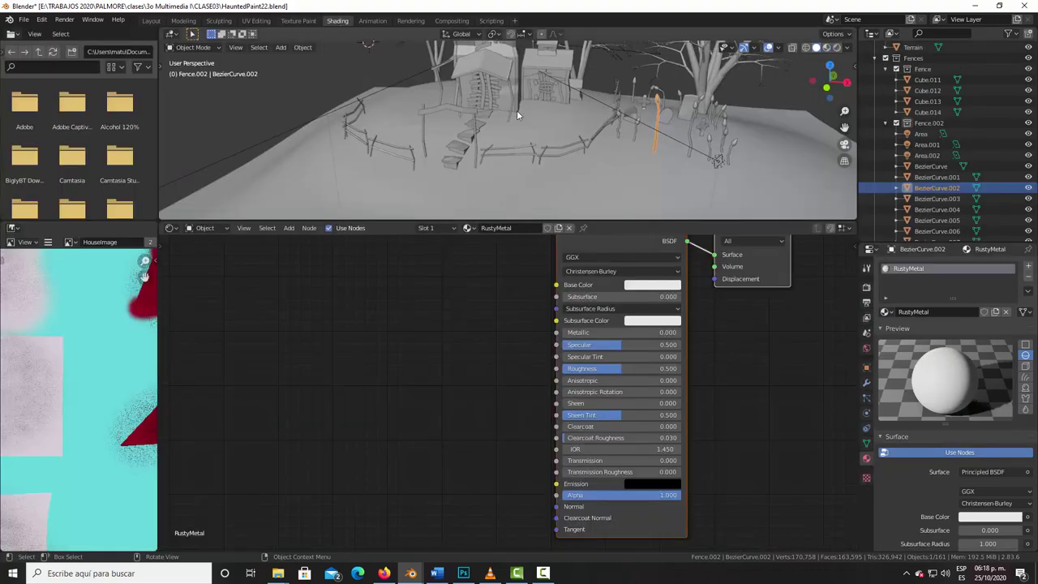
key("KP_Decimal")
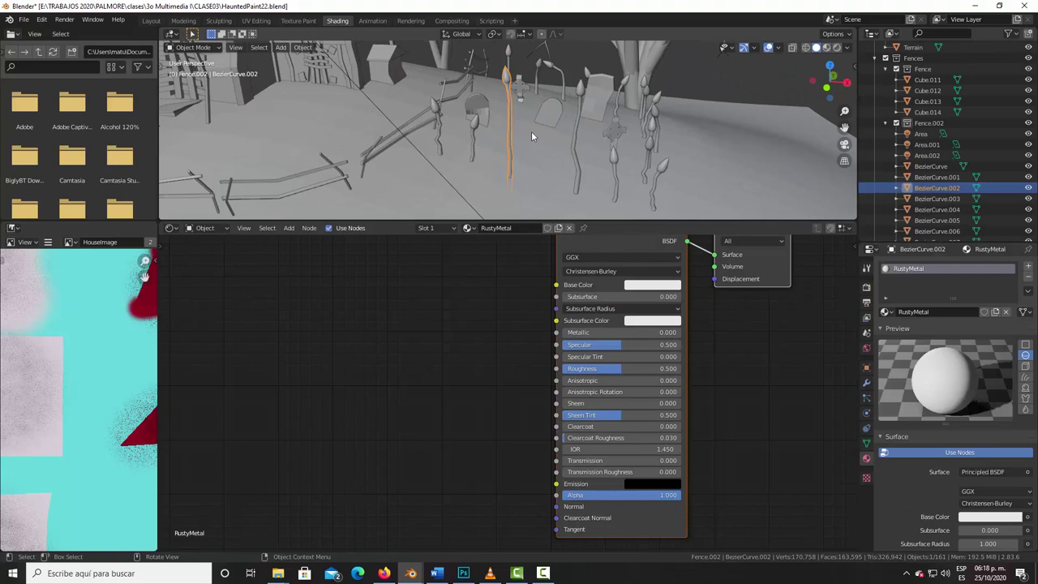
scroll(531, 131, "up", 2)
mouse_move(531, 132)
middle_mouse_down()
mouse_move(528, 120)
mouse_move(502, 201)
mouse_move(512, 150)
mouse_move(495, 106)
mouse_move(493, 170)
middle_mouse_up()
scroll(495, 167, "up", 2)
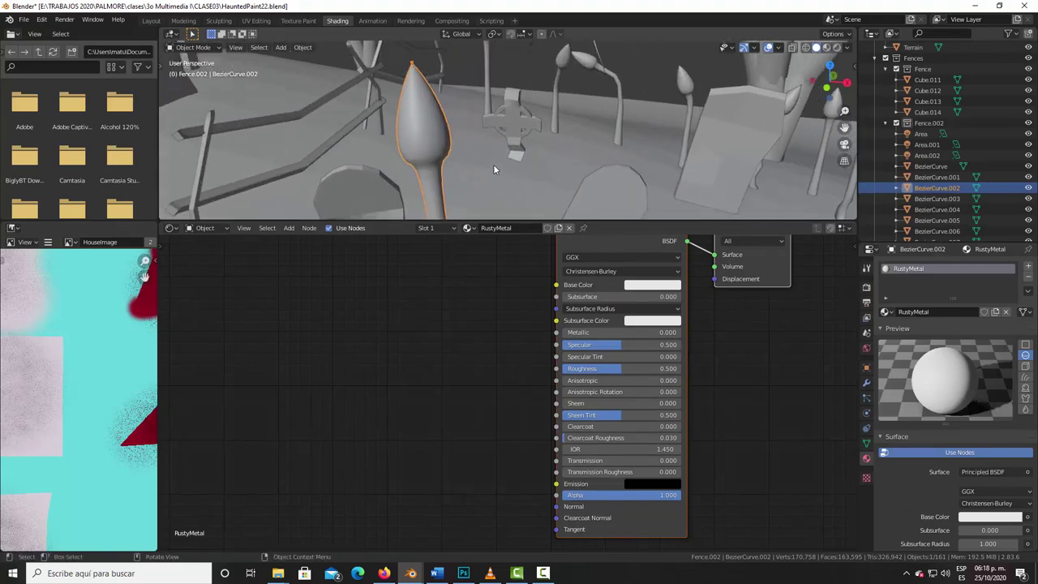
middle_click_drag(472, 135, 511, 138)
scroll(508, 305, "down", 1)
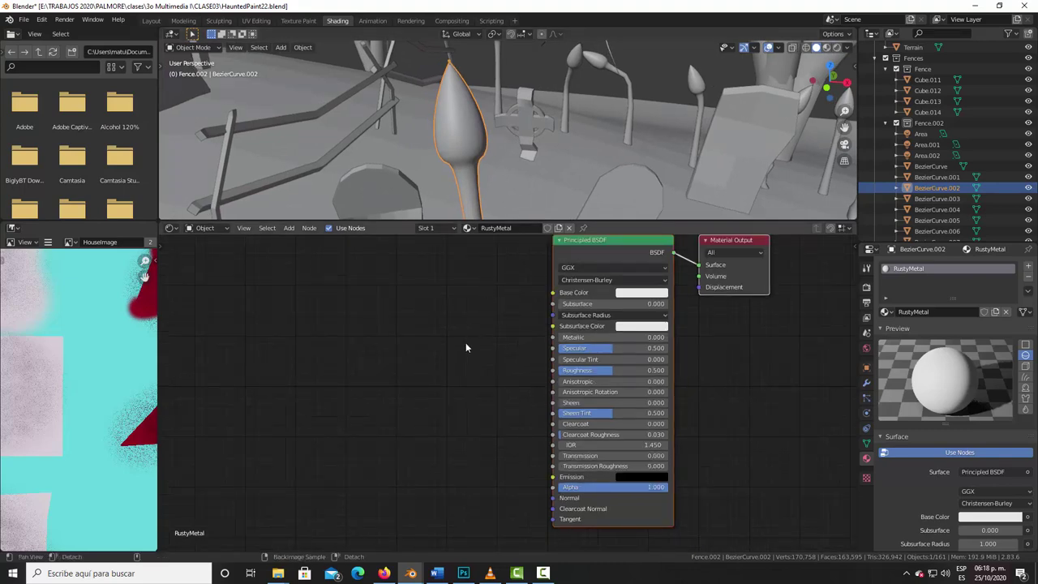
Step: Pan the RustyMetal node tree into place and deselect all nodes
middle_click_drag(475, 320, 470, 340)
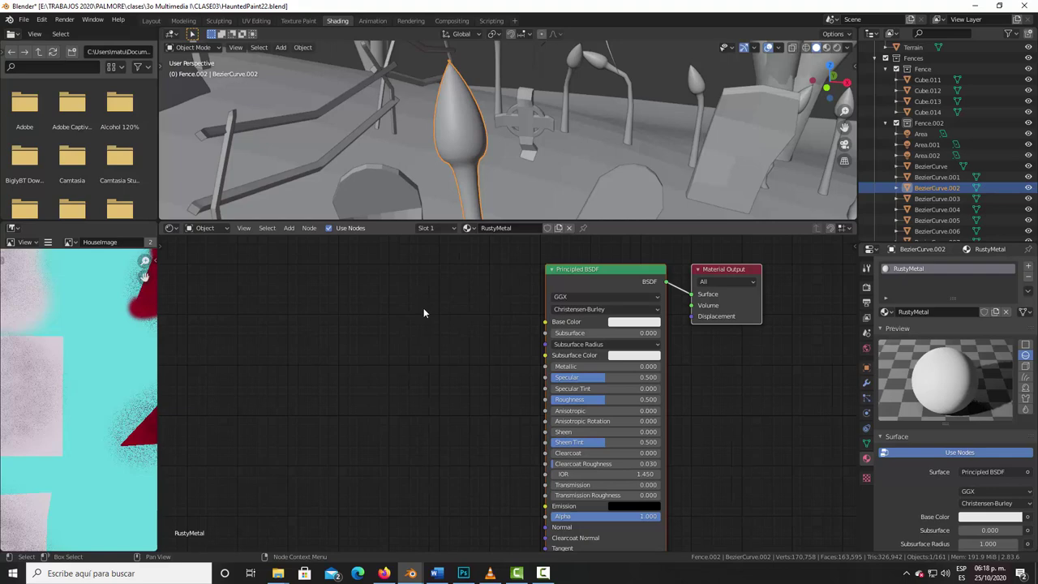
left_click(468, 392)
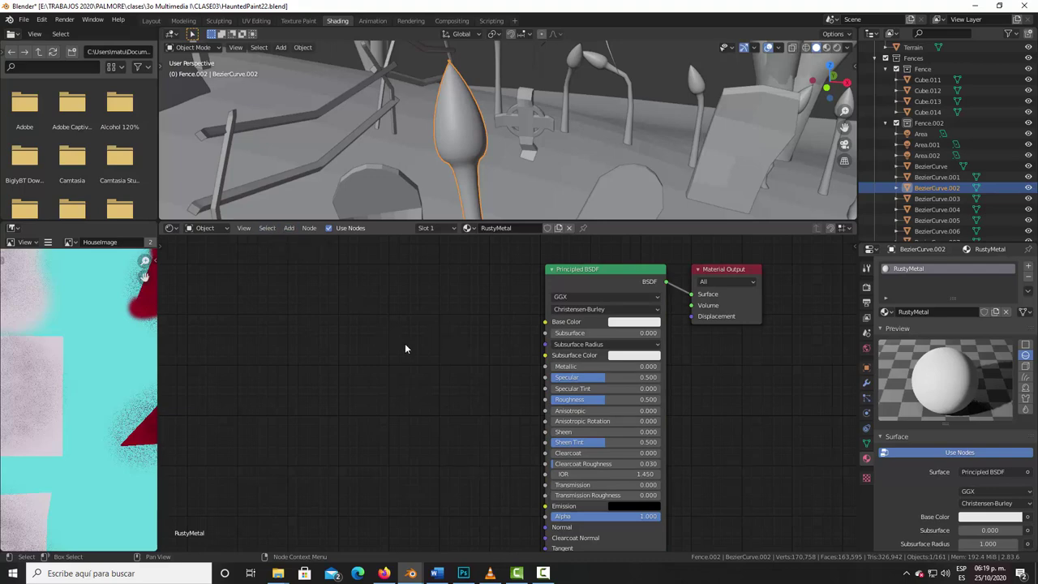
key("shift+a")
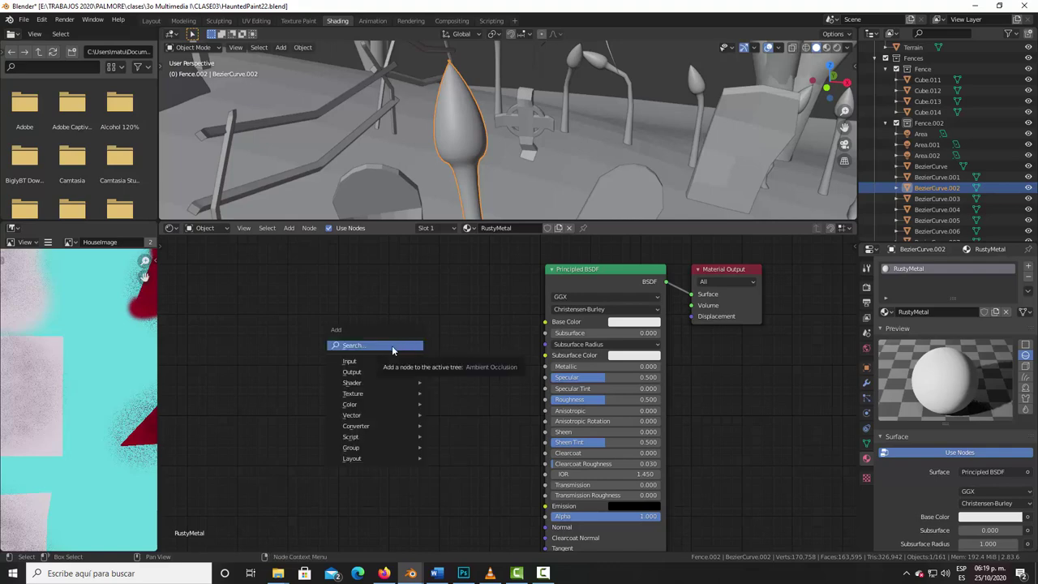
Step: Add a Bump node left of the Principled BSDF and wire its Normal into the BSDF's Normal
left_click(392, 346)
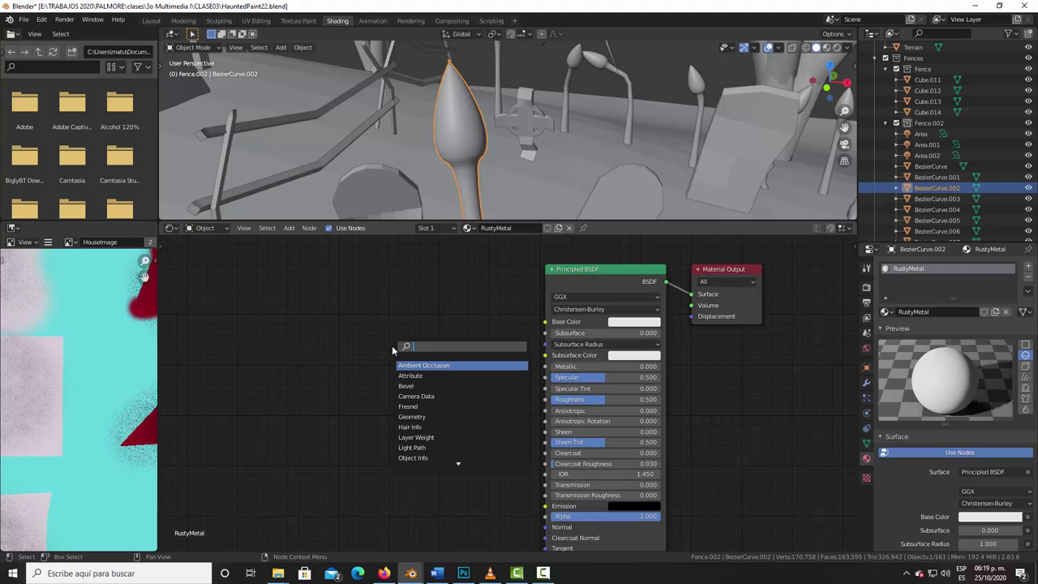
type("bump")
key("Return")
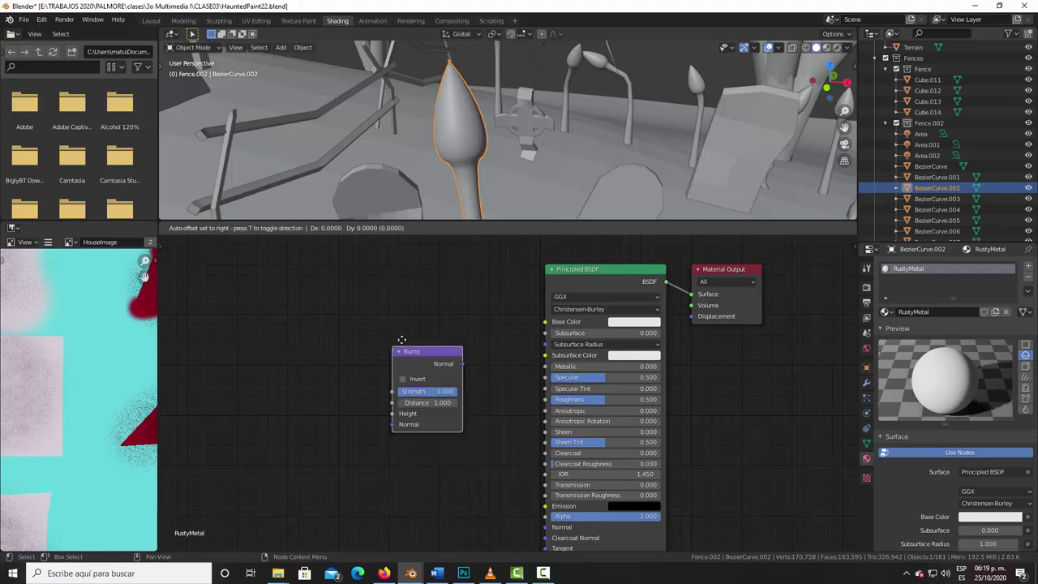
left_click(443, 389)
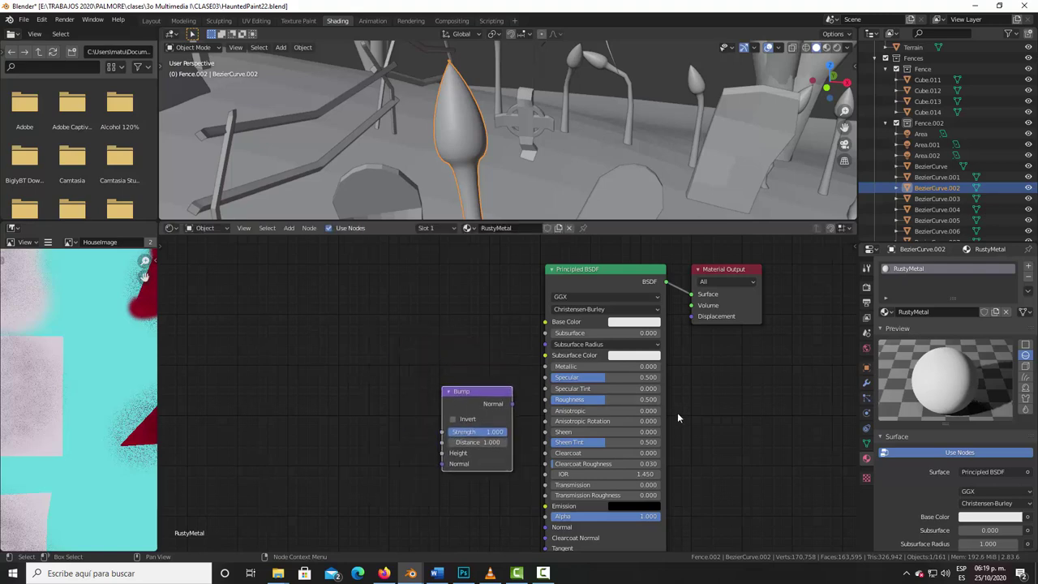
scroll(677, 412, "up", 1)
middle_click_drag(708, 413, 696, 347)
scroll(702, 365, "up", 1)
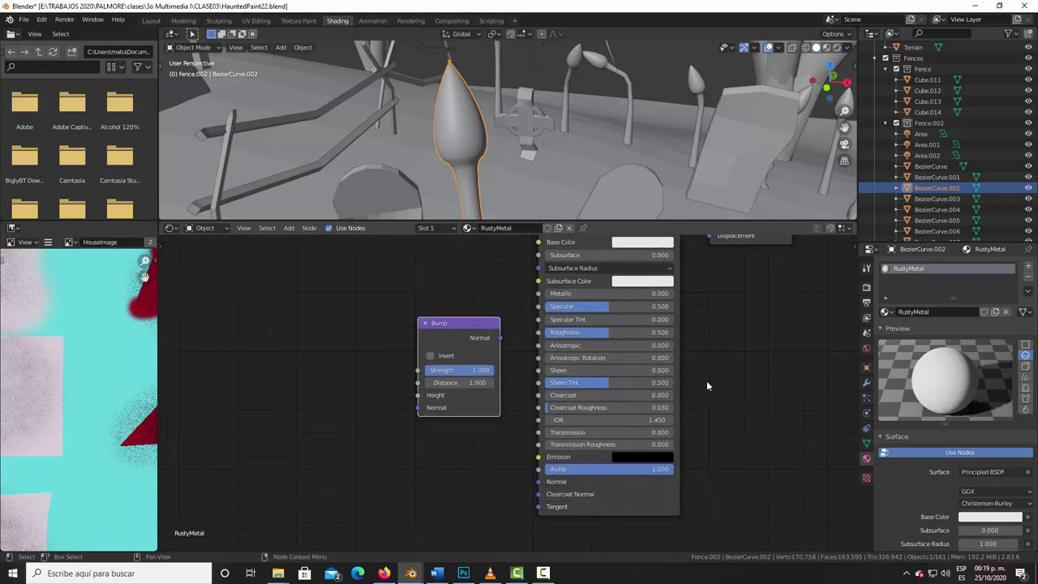
scroll(706, 380, "up", 1)
mouse_move(476, 322)
left_mouse_down()
mouse_move(479, 369)
mouse_move(542, 489)
left_mouse_up()
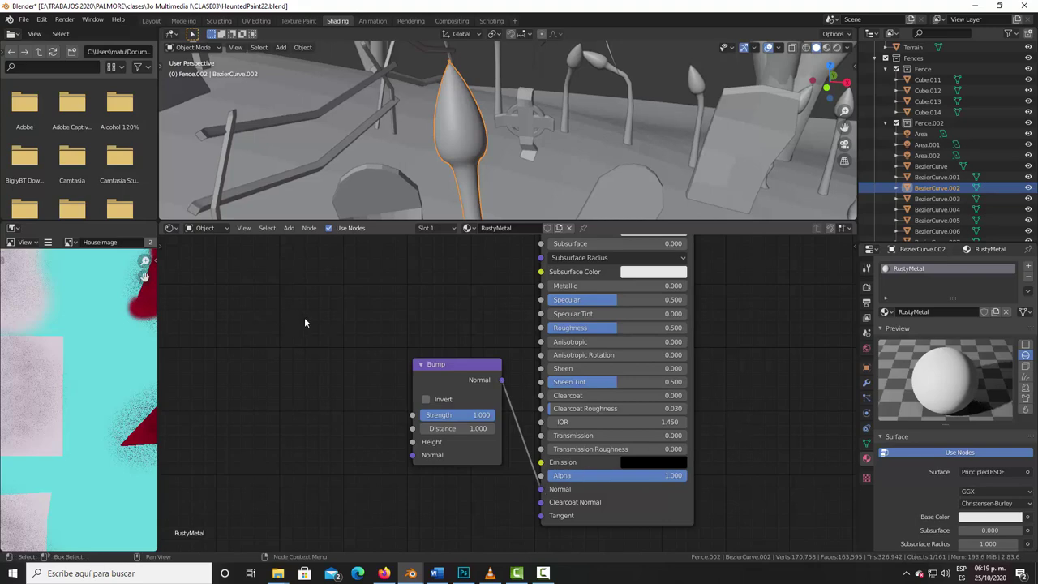
key("shift+a")
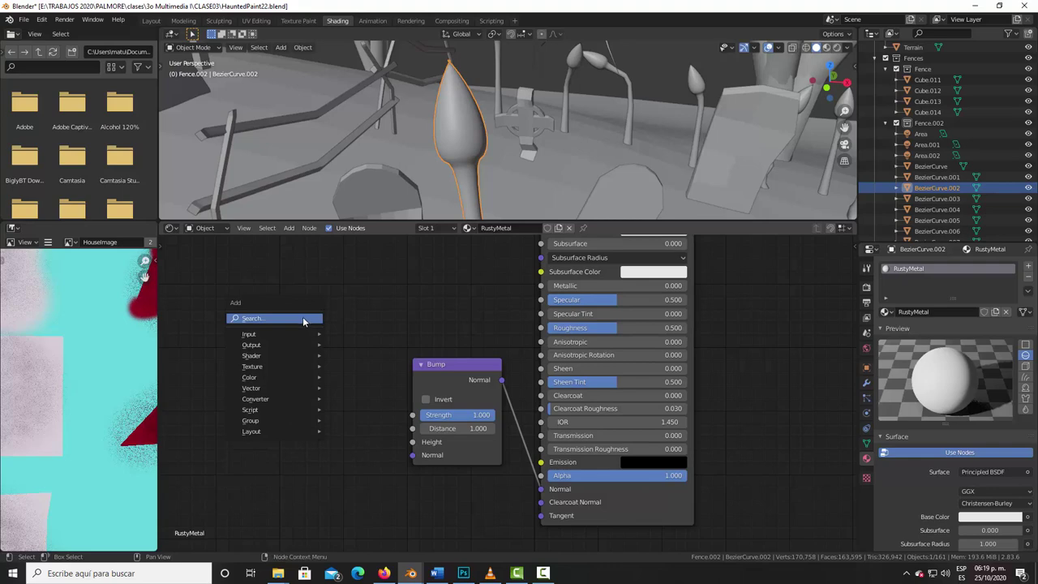
Step: Add a Noise Texture left of the Bump node, linking its Color to Bump Height
left_click(303, 322)
type("noi")
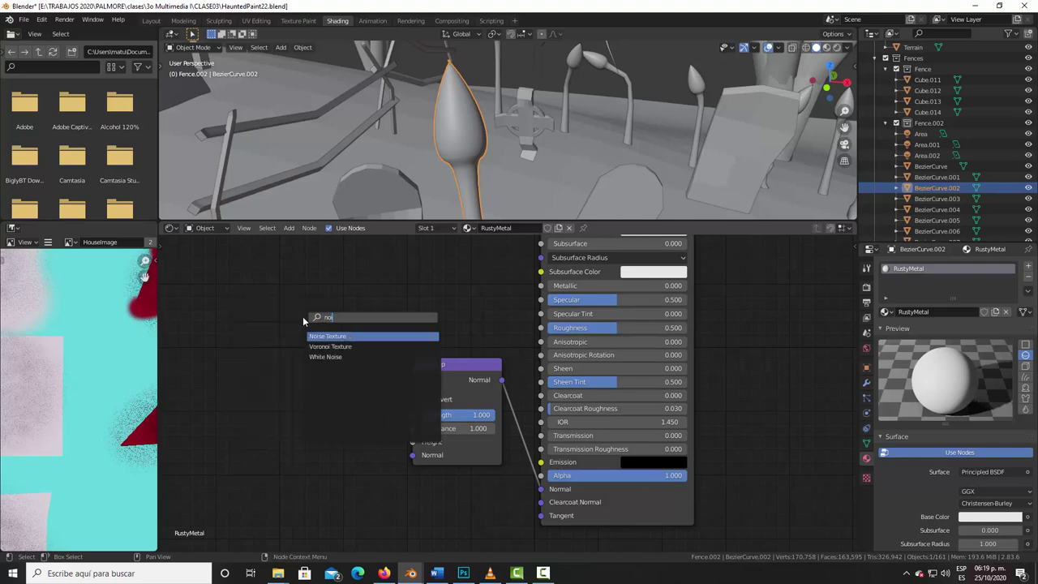
key("Return")
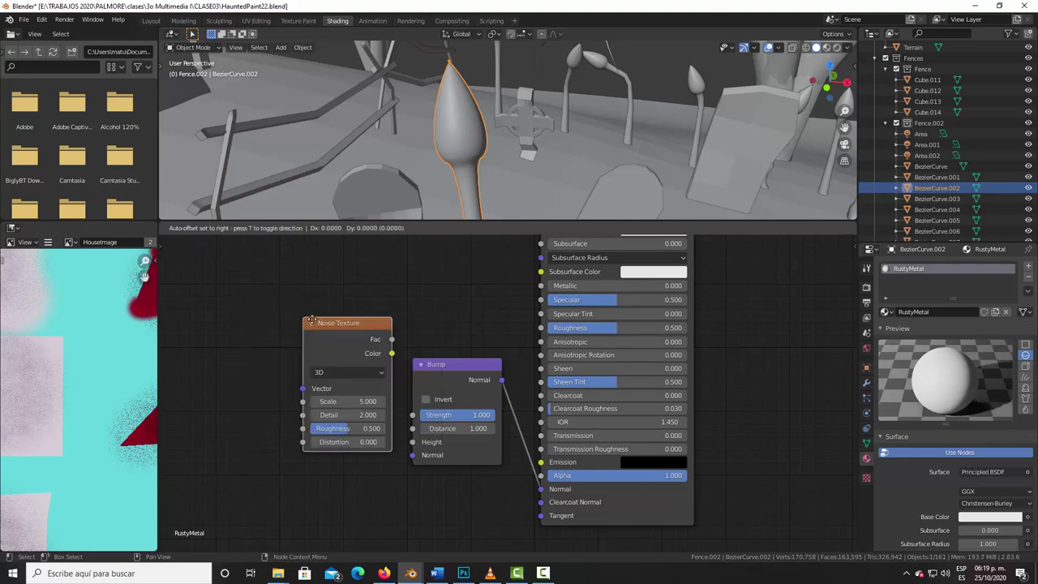
left_click(263, 326)
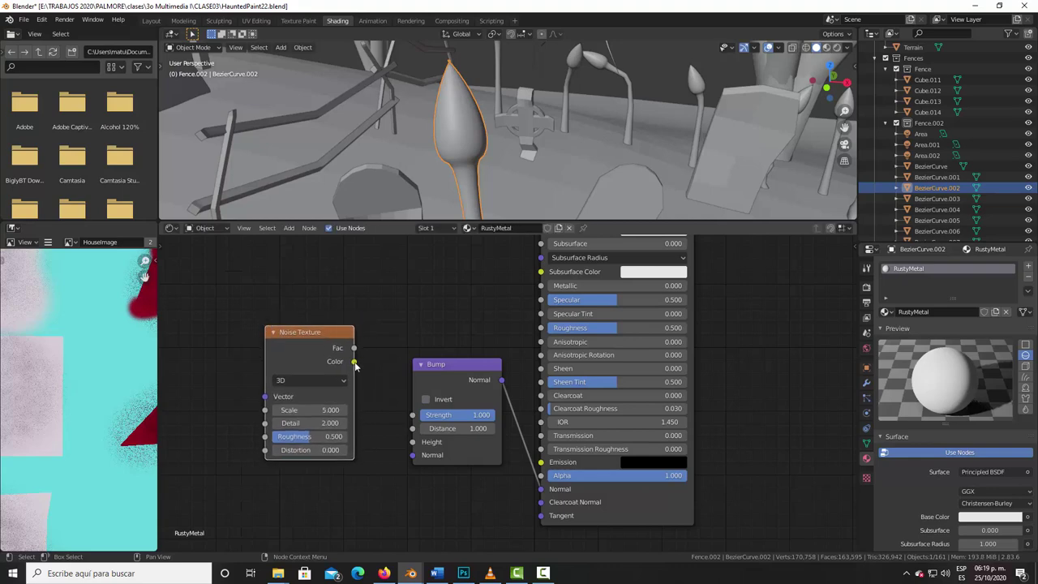
left_click_drag(356, 365, 413, 442)
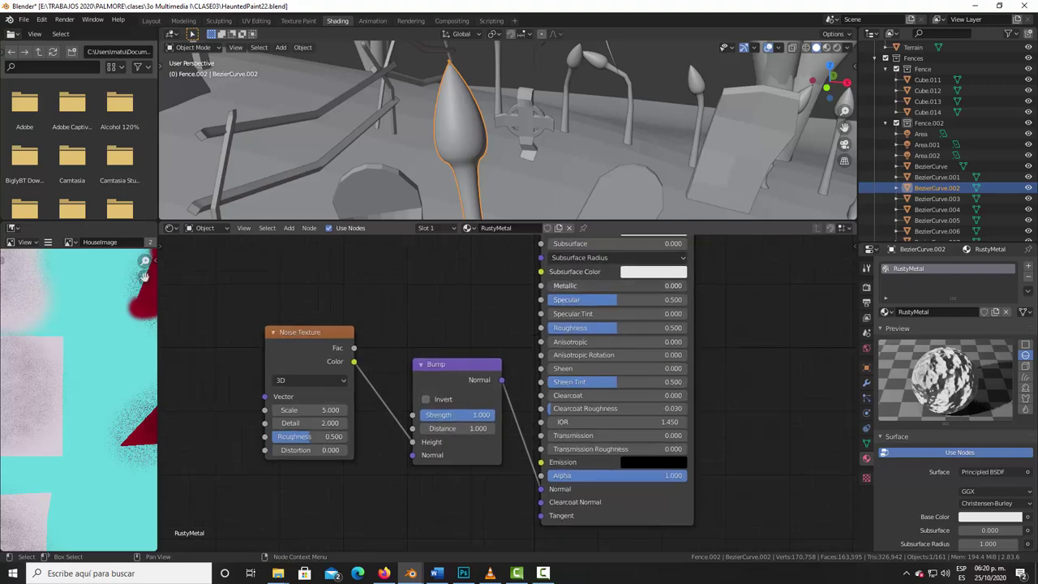
Step: Set the Principled BSDF Metallic to 1.0 and reframe the noise and bump nodes
left_click_drag(551, 286, 686, 286)
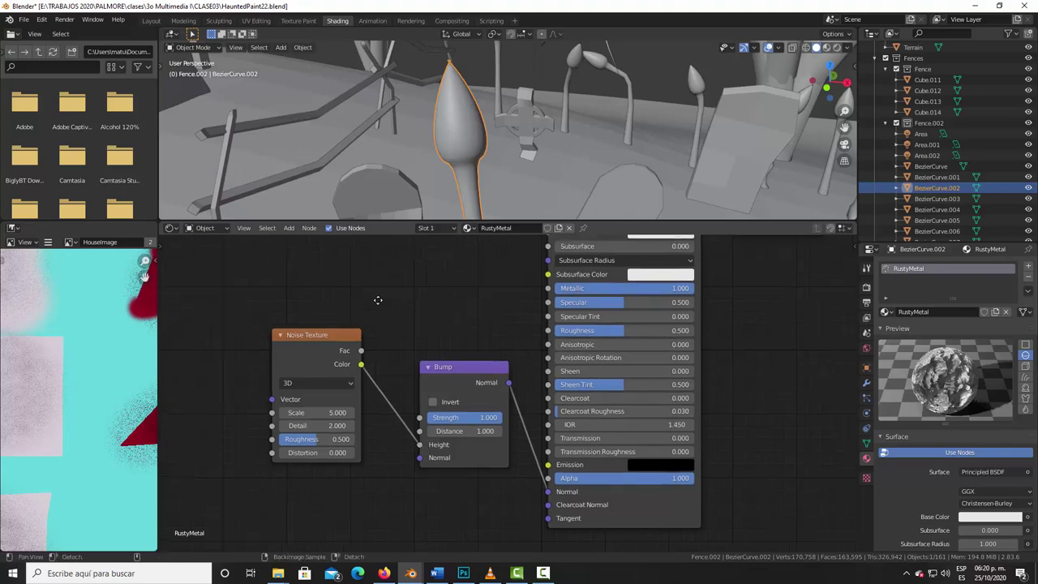
middle_click_drag(388, 339, 551, 329)
scroll(561, 333, "up", 2)
scroll(562, 333, "up", 1)
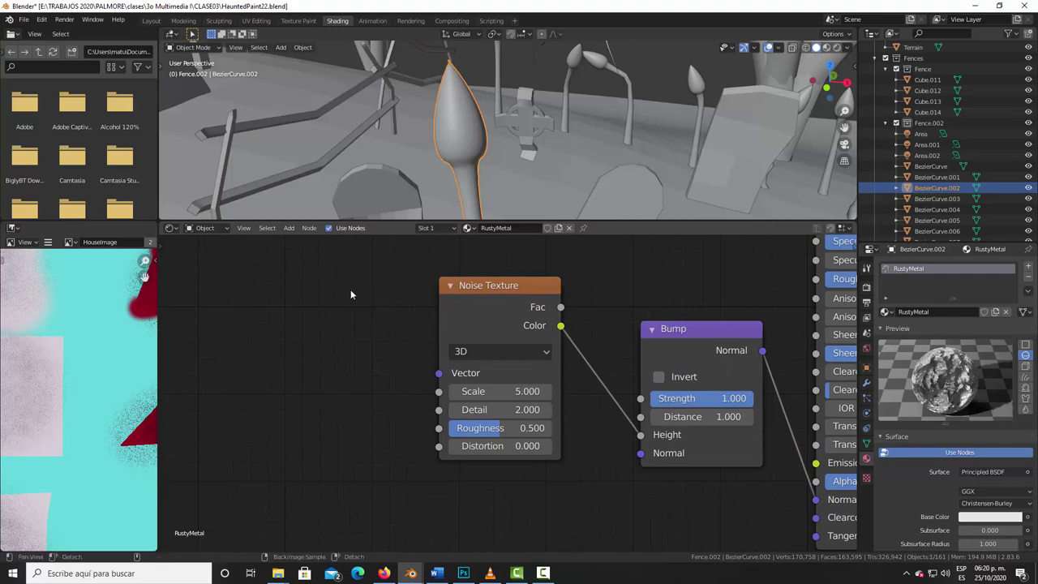
middle_click_drag(348, 294, 421, 333)
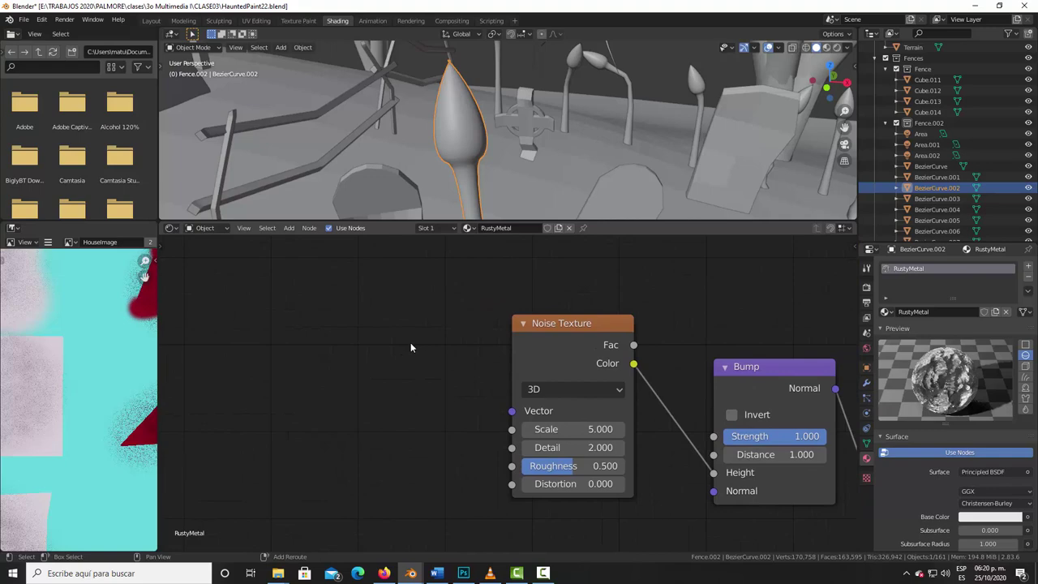
Step: Add a Mapping node left of Noise Texture, linking its Vector output to the texture's Vector input
key("shift+a")
left_click(410, 342)
type("mapp")
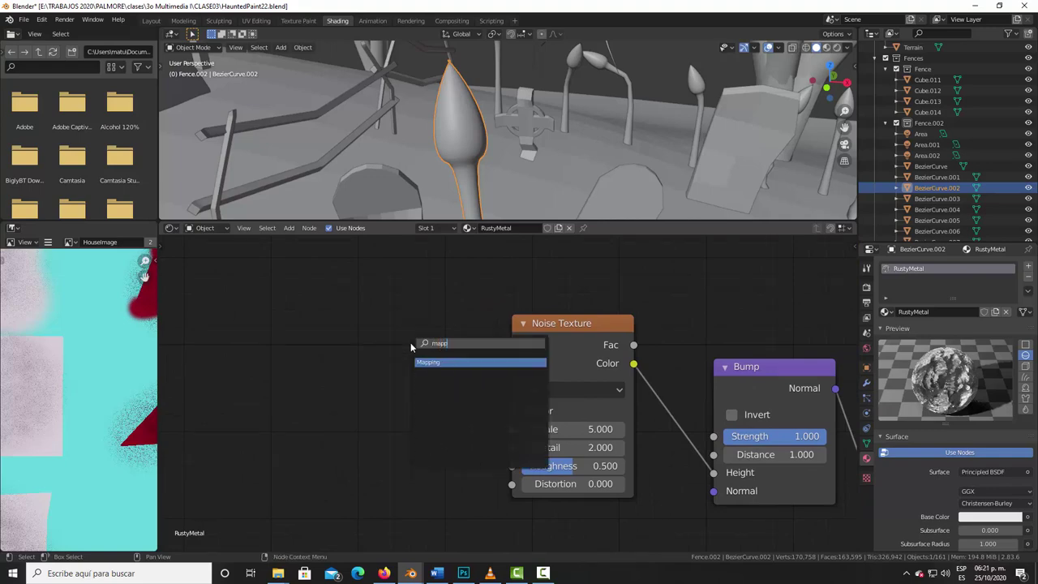
key("Return")
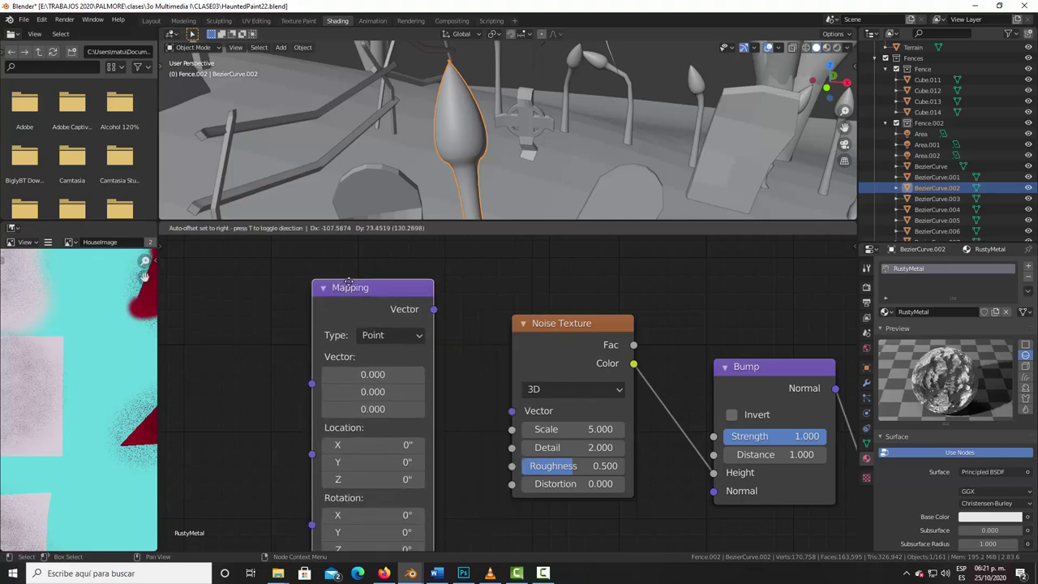
left_click(386, 295)
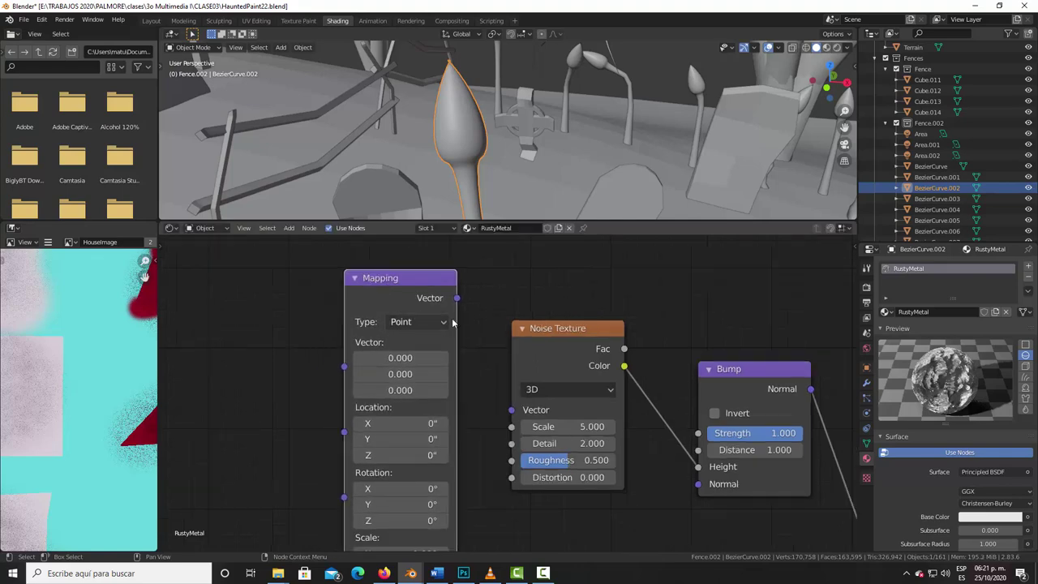
left_click_drag(458, 298, 511, 409)
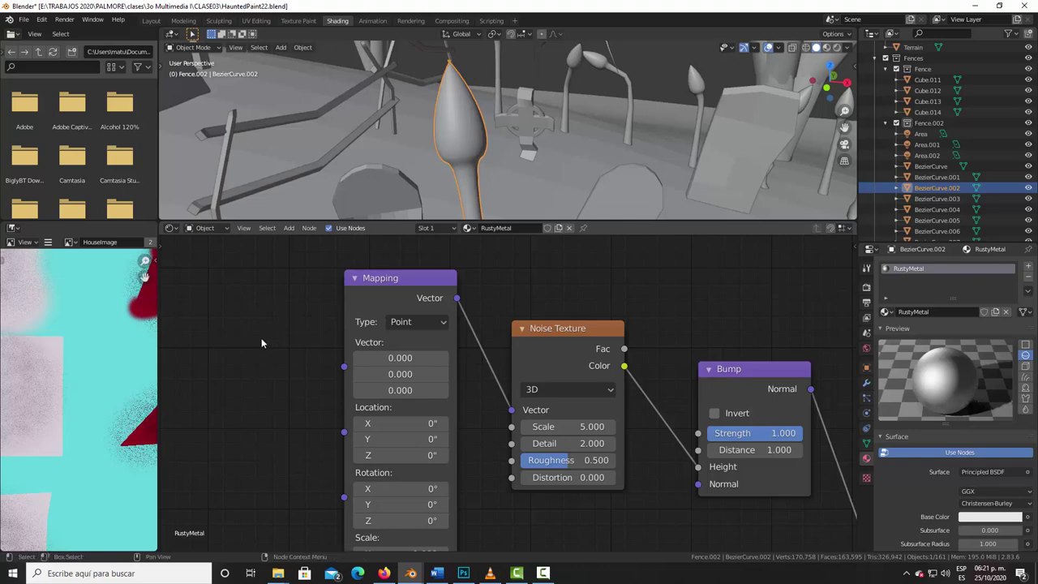
left_click_drag(261, 341, 373, 338, "alt")
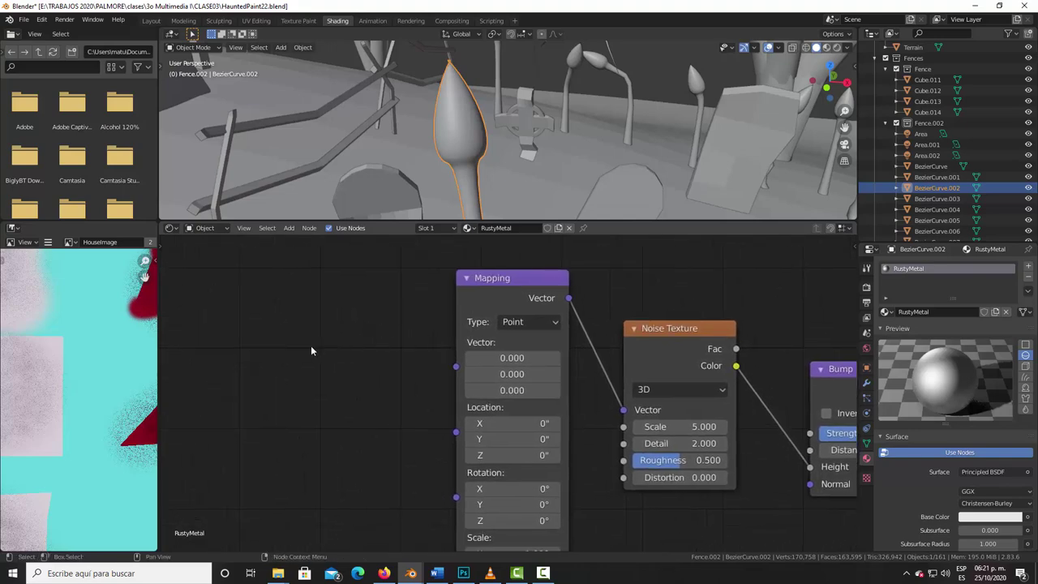
Step: Add a Texture Coordinate node beside Mapping and link its Object output to Mapping's Vector
key("shift+a")
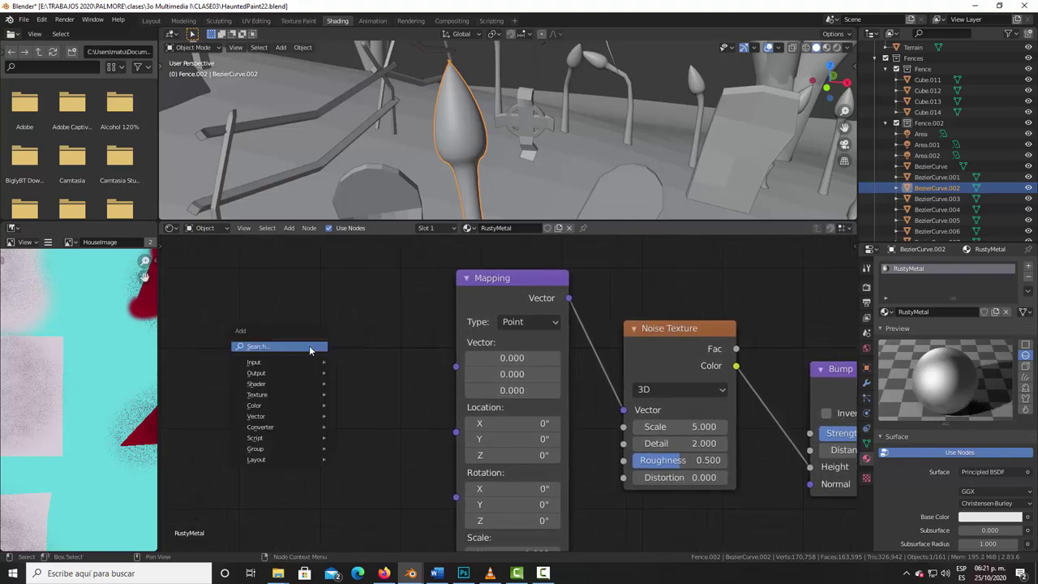
type("text")
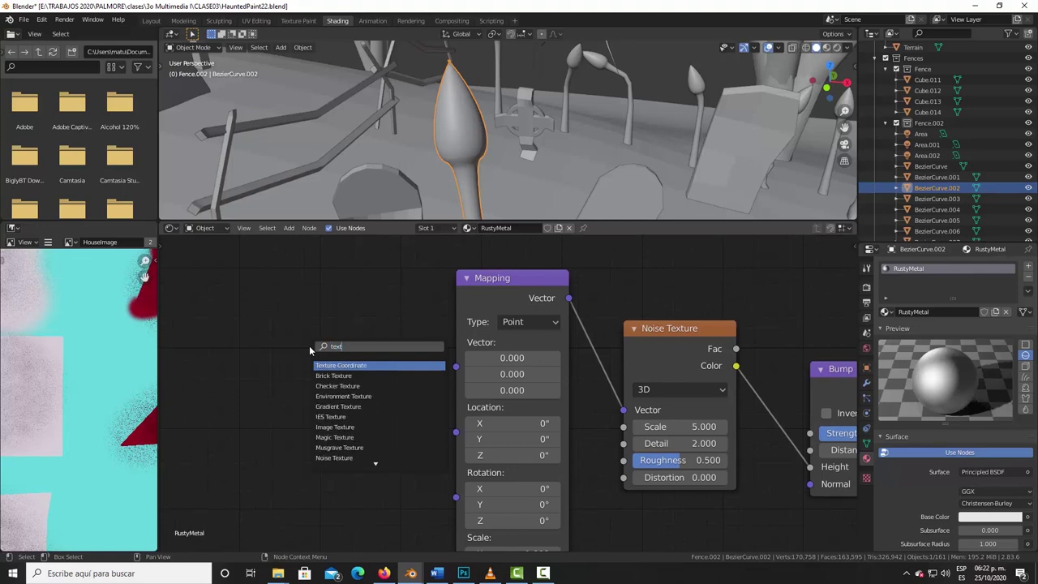
key("Return")
left_click(320, 365)
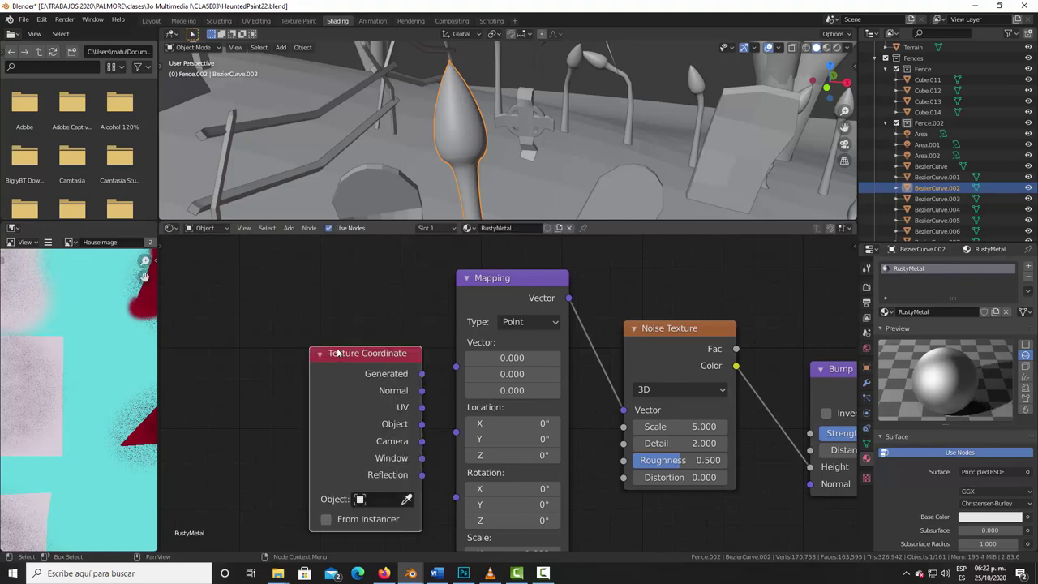
left_click_drag(339, 353, 277, 276)
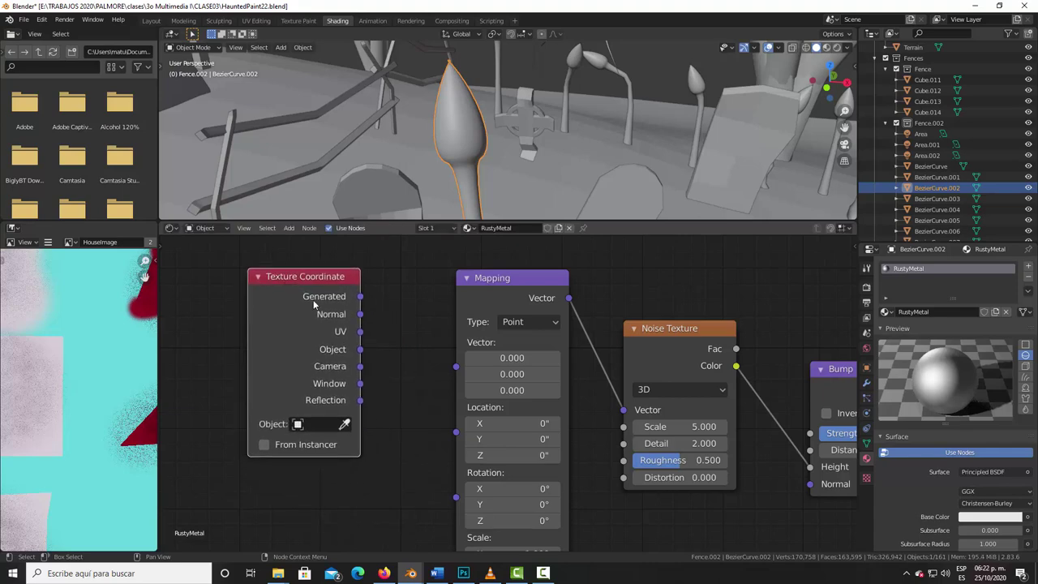
mouse_move(360, 349)
left_mouse_down()
mouse_move(430, 372)
mouse_move(456, 369)
left_mouse_up()
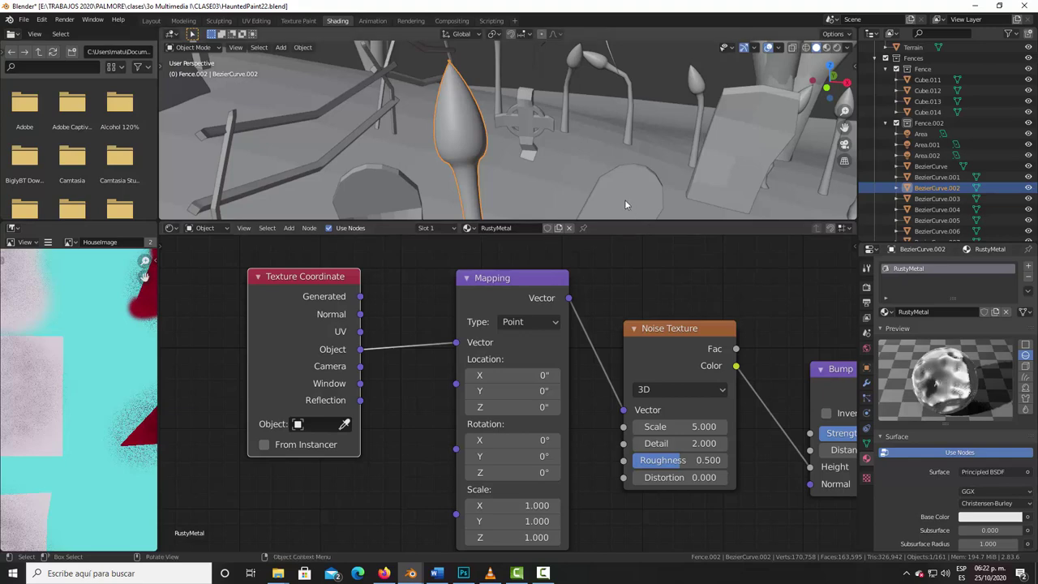
Step: Switch the viewport to Material Preview, set Noise Detail to 16 and Bump Strength to 0.508
left_click(826, 48)
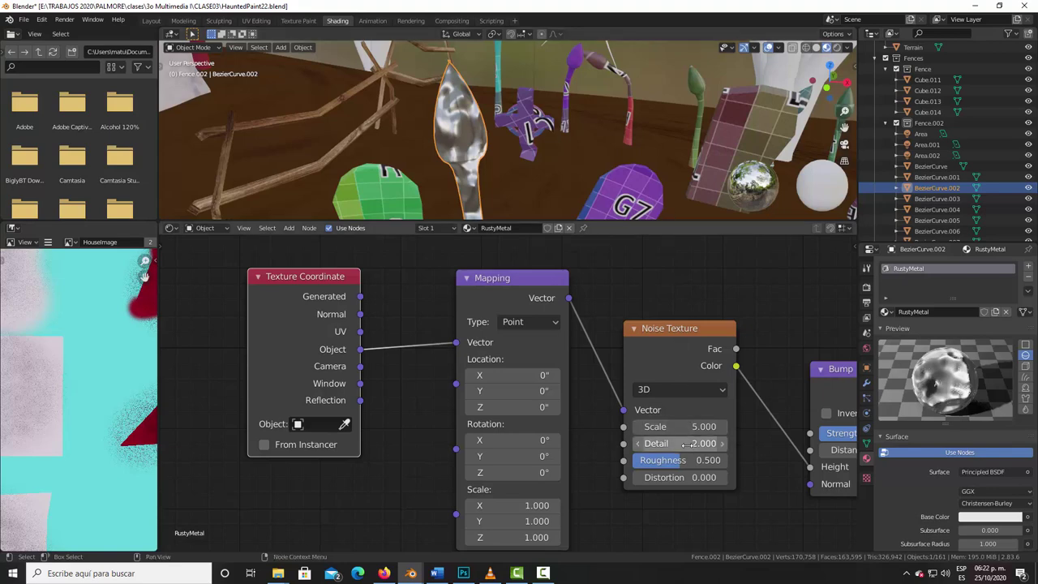
left_click_drag(681, 443, 730, 442)
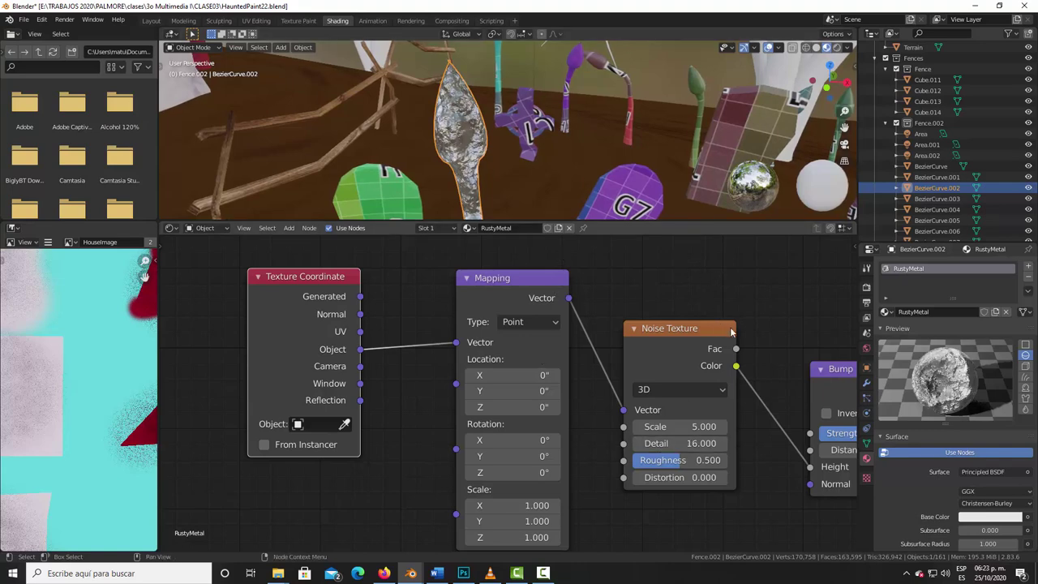
mouse_move(753, 347)
middle_mouse_down("shift")
mouse_move(490, 320)
mouse_move(467, 328)
middle_mouse_up("shift")
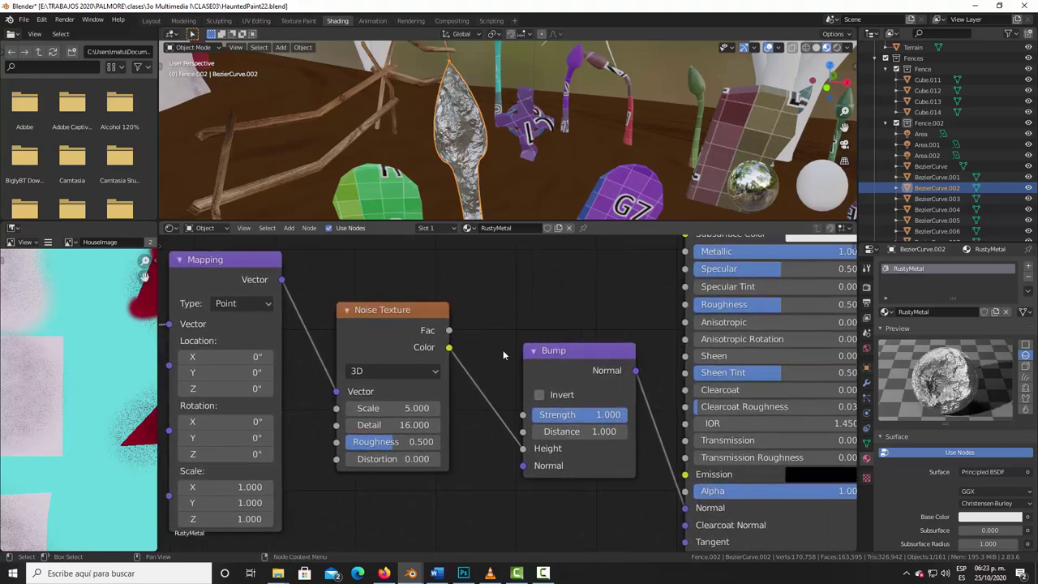
left_click(593, 414)
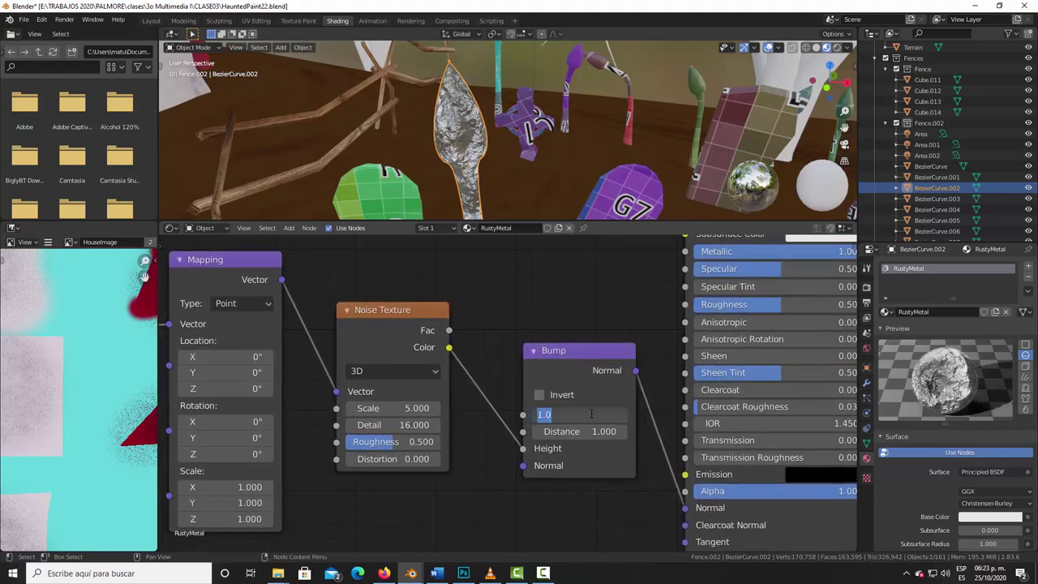
type("1.0")
key("Return")
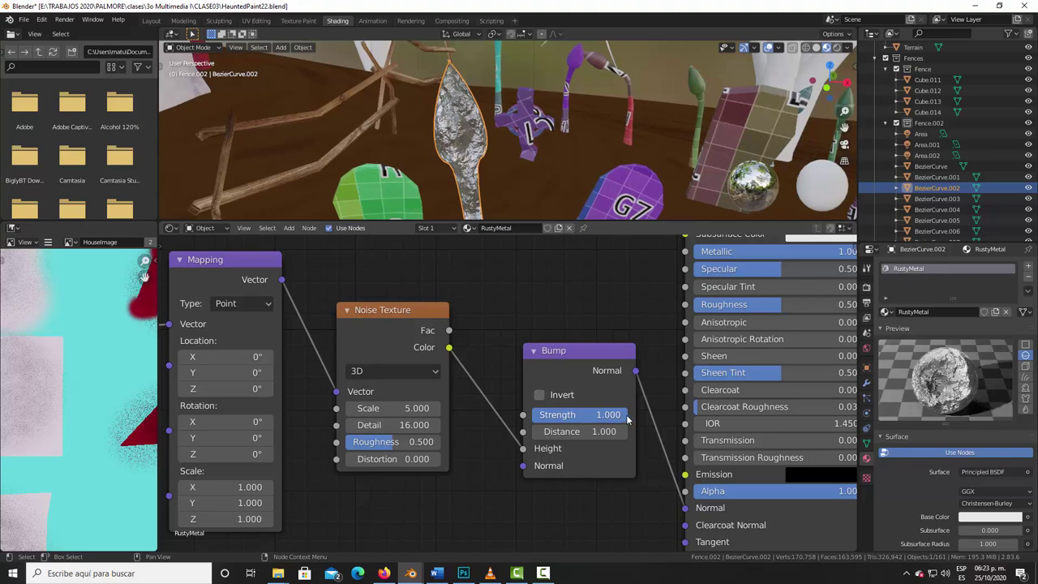
mouse_move(607, 413)
left_mouse_down()
mouse_move(568, 414)
mouse_move(552, 330)
left_mouse_up()
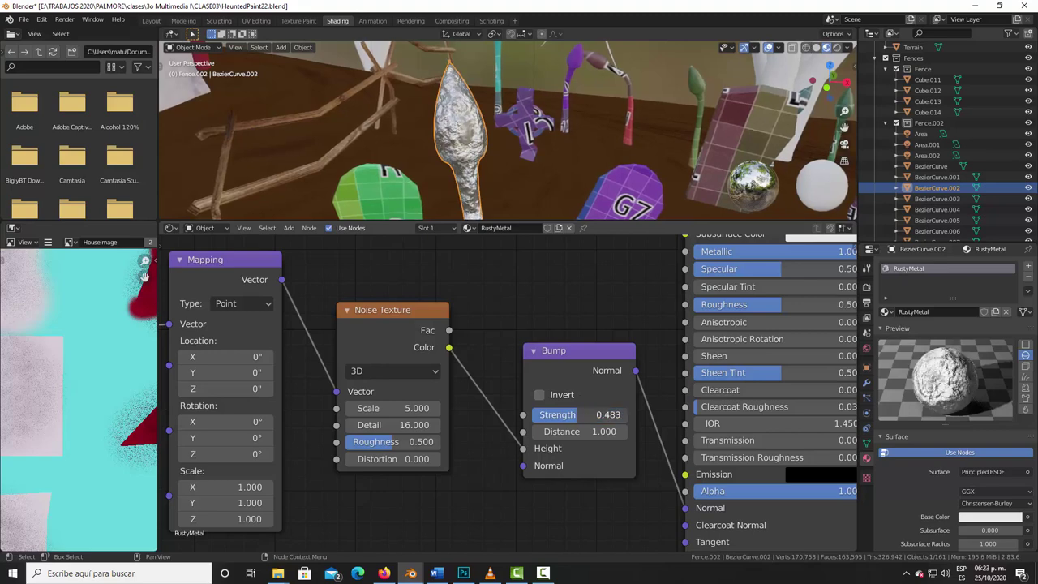
Step: Regroup Texture Coordinate, Mapping, Noise Texture and Bump nodes closer together
scroll(509, 300, "down", 2)
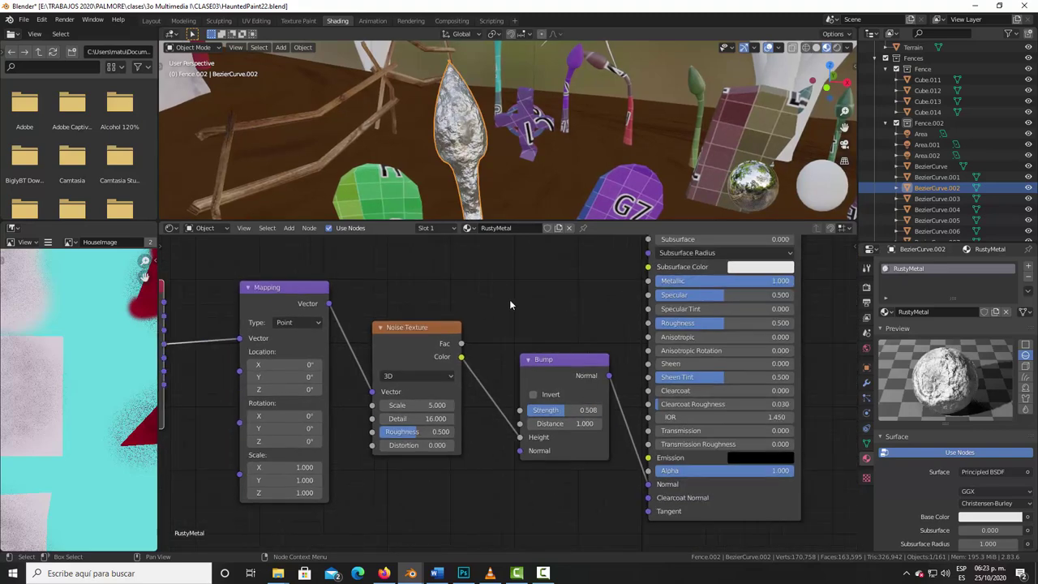
scroll(506, 307, "down", 2)
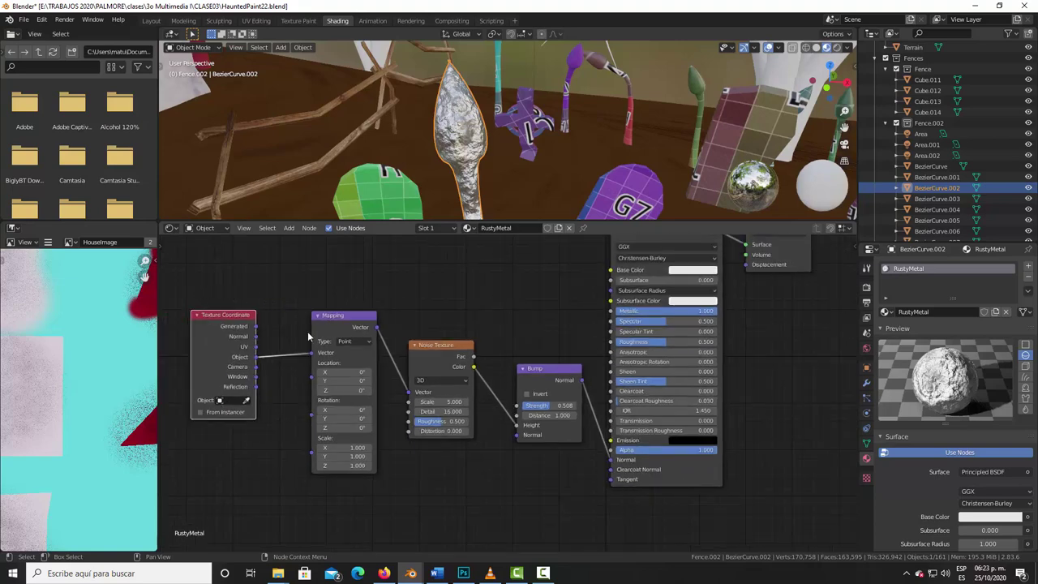
left_click_drag(332, 319, 288, 322)
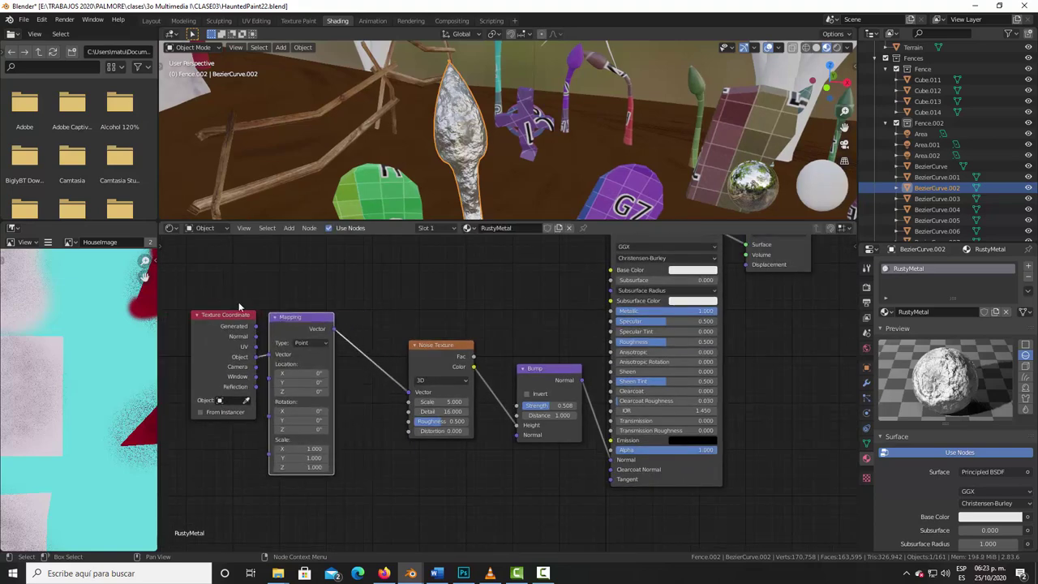
left_click_drag(187, 282, 300, 364)
mouse_move(289, 318)
left_mouse_down()
mouse_move(265, 321)
mouse_move(277, 315)
left_mouse_up()
left_click_drag(430, 347, 360, 340)
left_click_drag(535, 369, 548, 361)
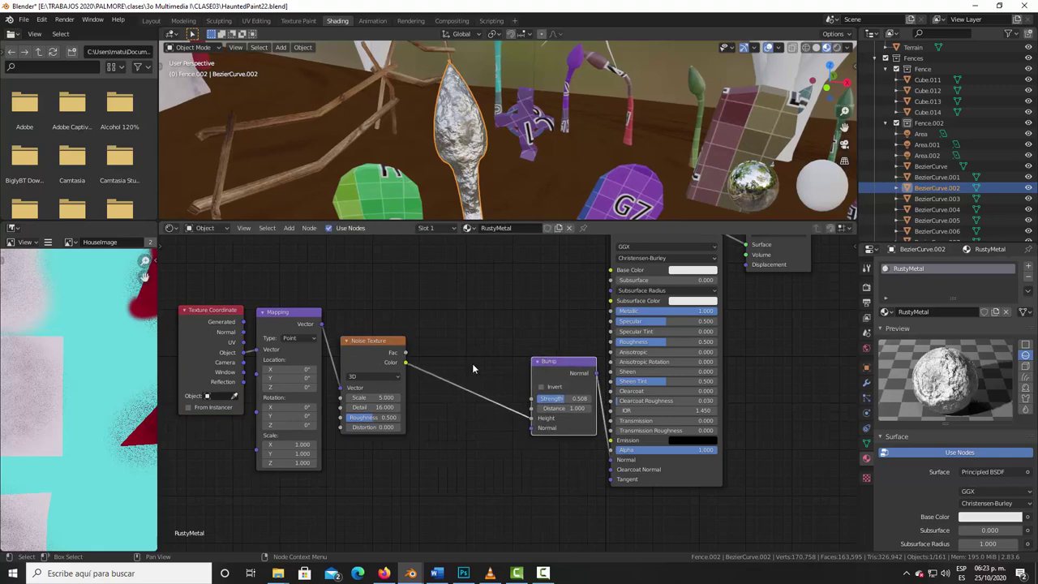
left_click(420, 291)
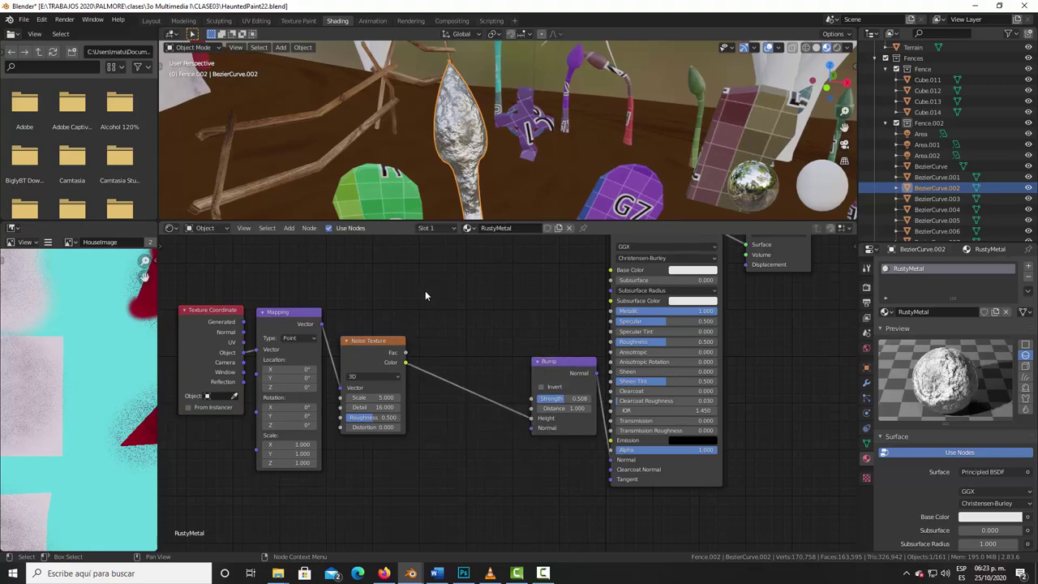
Step: Insert a ColorRamp node between the Noise Texture Color and the Bump Height
key("shift+a")
left_click(425, 290)
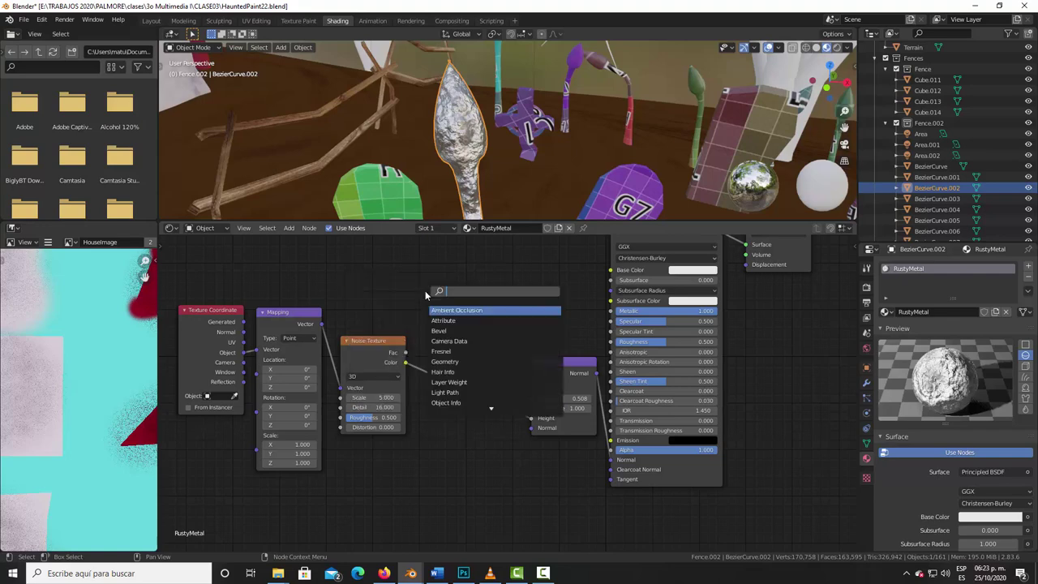
type("color")
key("Down")
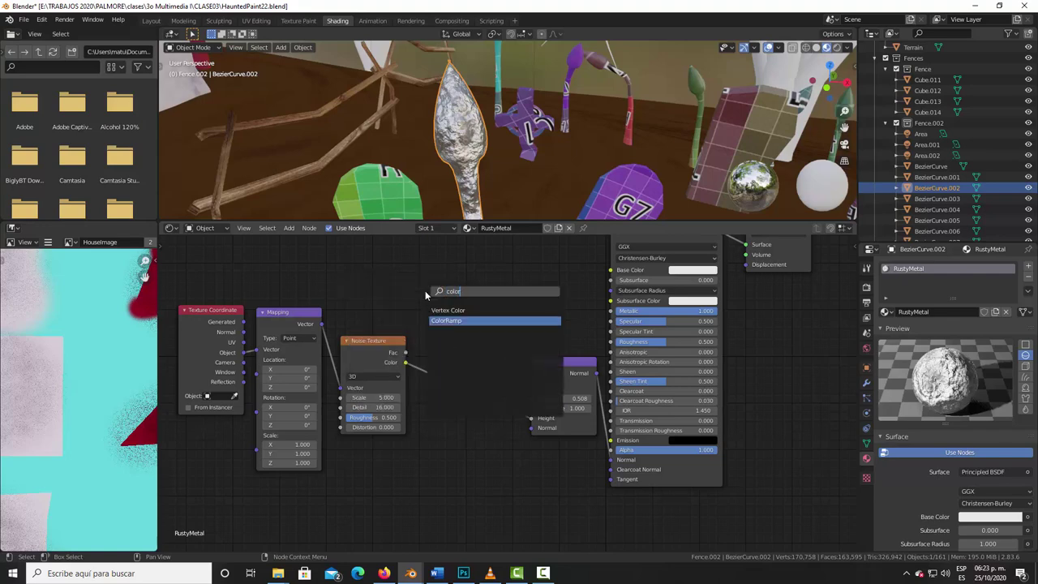
key("Return")
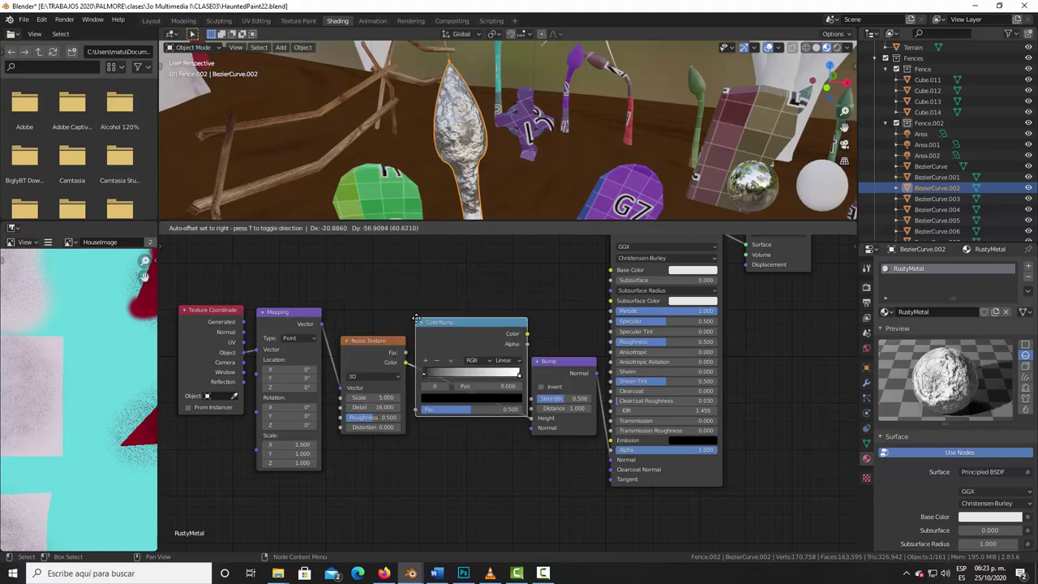
left_click(415, 329)
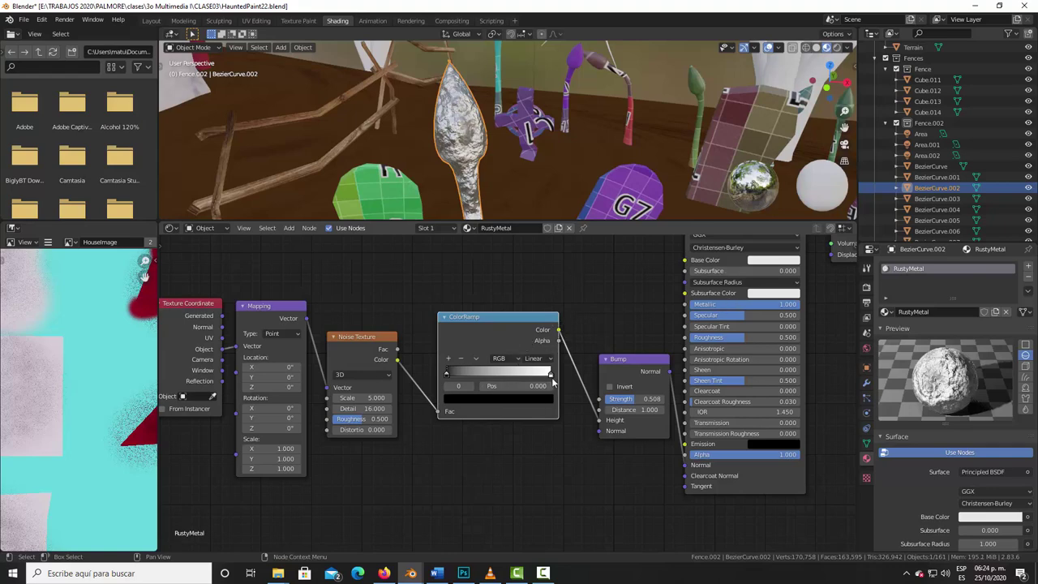
Step: Move the ColorRamp's white stop toward the middle, to position 0.486
left_click_drag(552, 379, 496, 387)
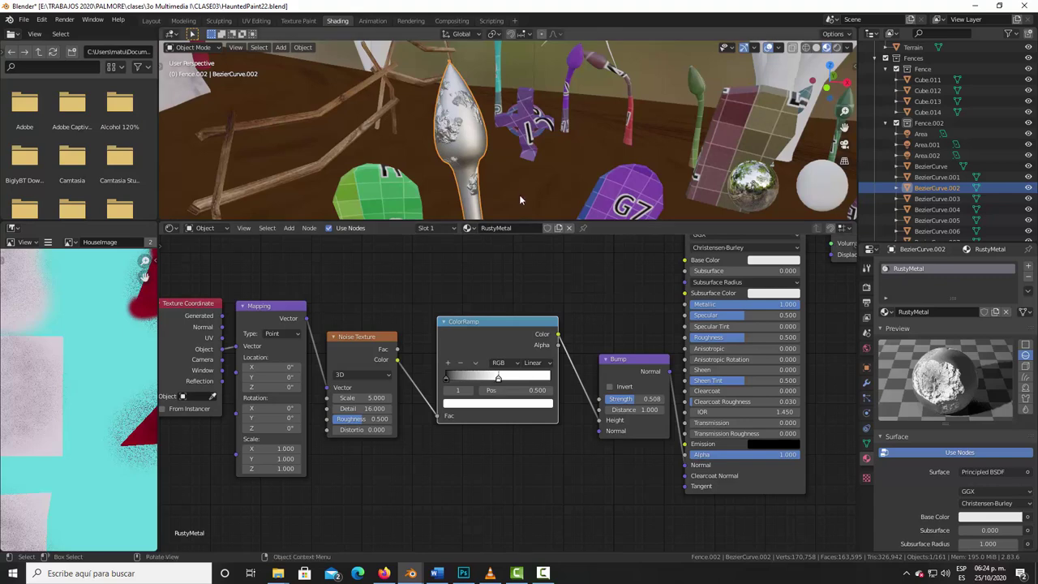
scroll(519, 186, "up", 2)
scroll(520, 182, "up", 2)
scroll(520, 185, "up", 2)
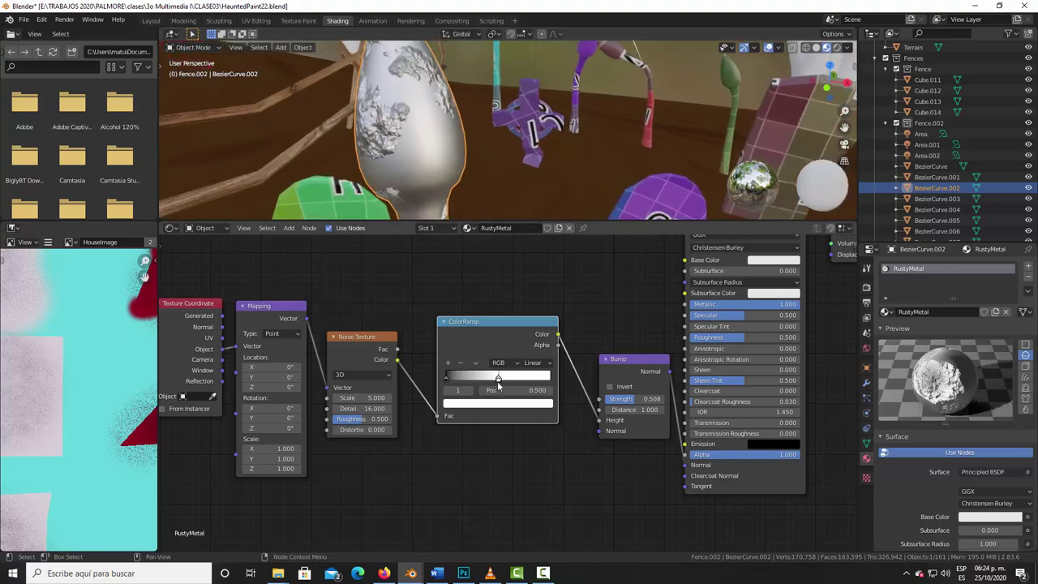
left_click_drag(498, 381, 496, 385)
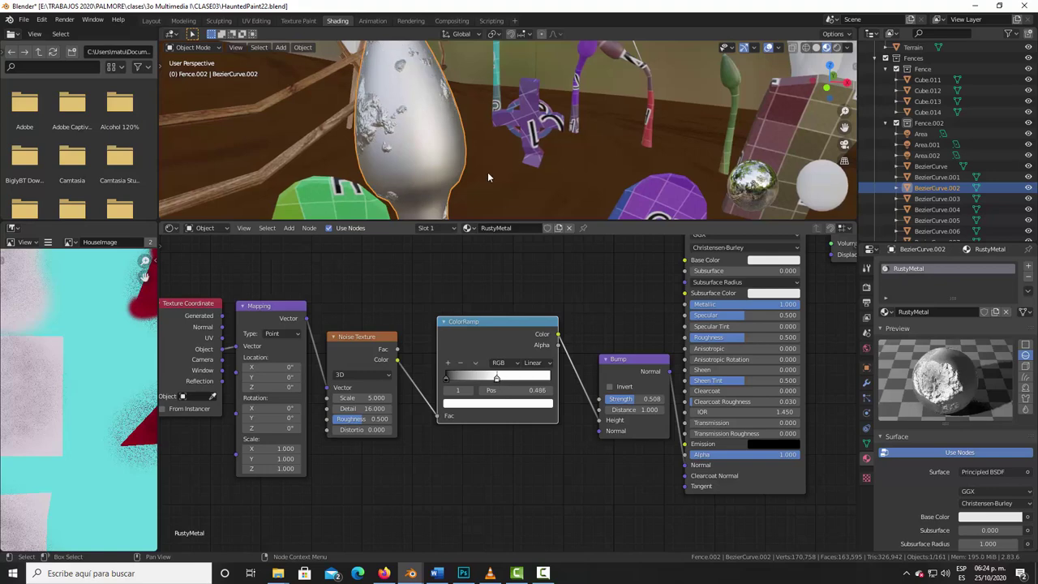
Step: Orbit the viewport around the selected spire and pan the node graph to free space below
mouse_move(465, 153)
middle_mouse_down()
mouse_move(567, 130)
mouse_move(624, 143)
mouse_move(617, 121)
mouse_move(492, 151)
mouse_move(539, 172)
middle_mouse_up()
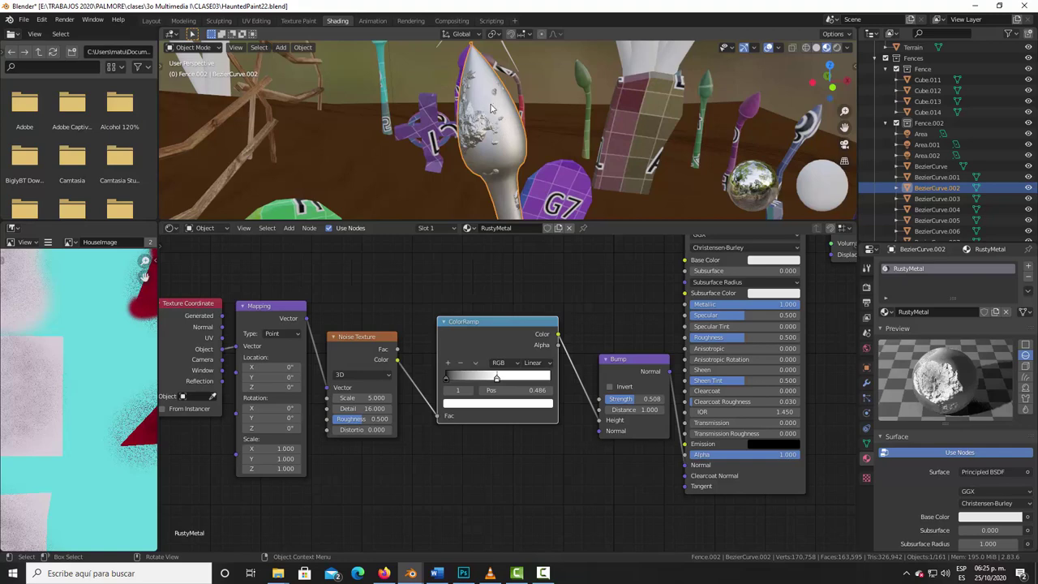
scroll(510, 146, "up", 1)
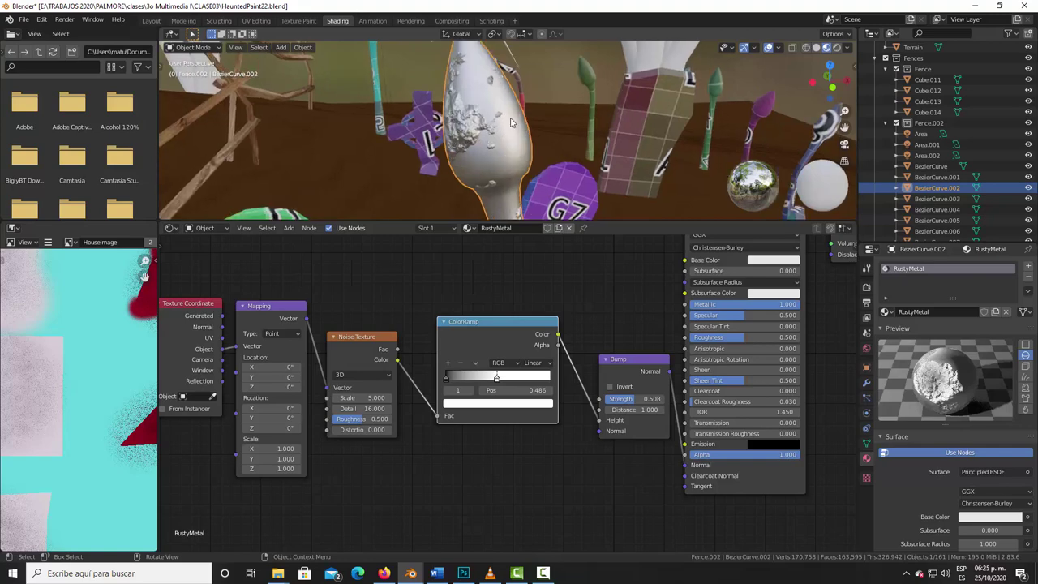
scroll(502, 146, "up", 1)
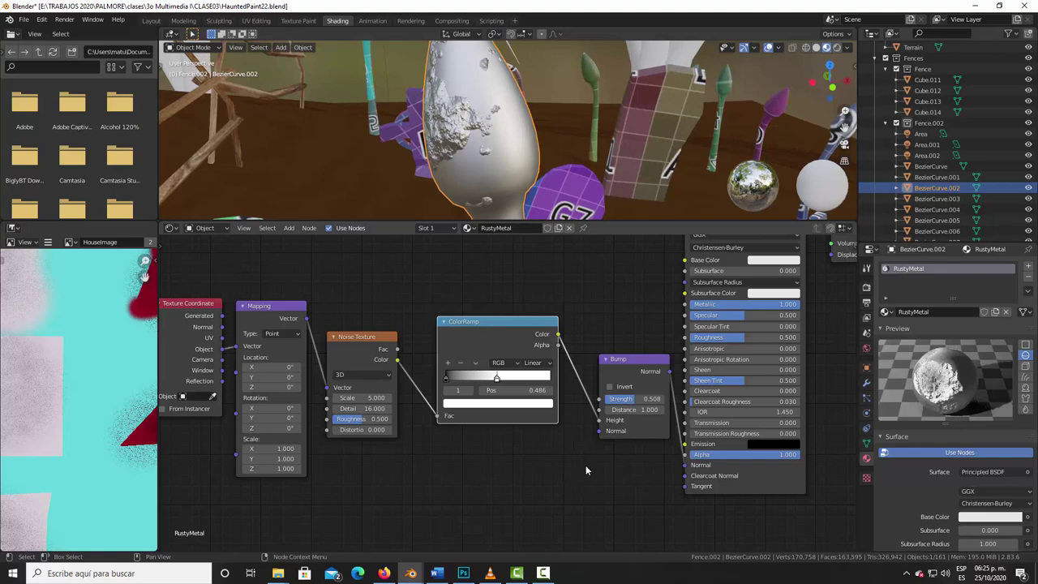
scroll(586, 465, "up", 1)
middle_click_drag(591, 470, 477, 436)
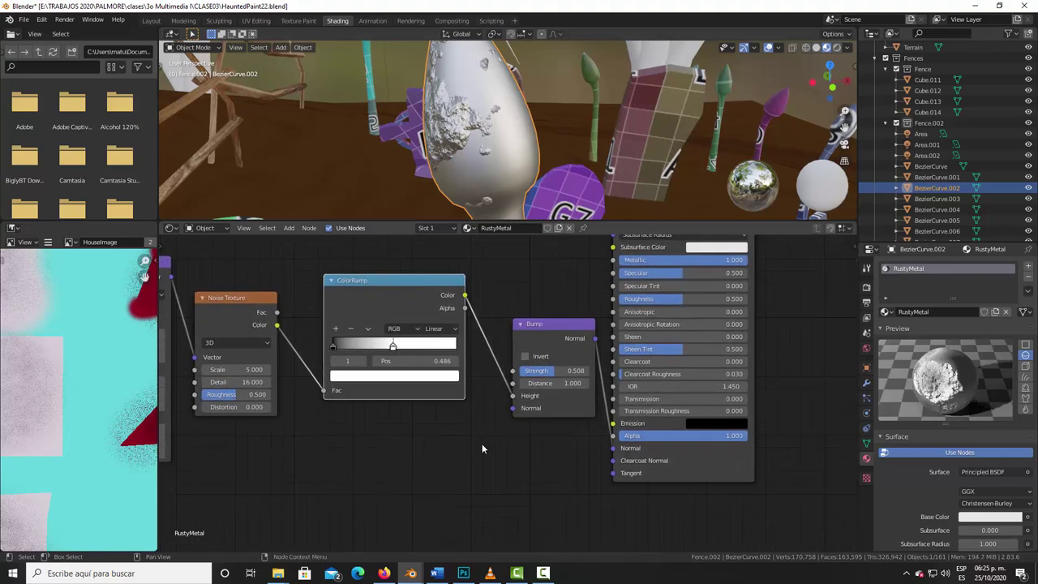
Step: Add a second Bump node below the first, feeding its Normal into the first Bump's Normal
key("shift+a")
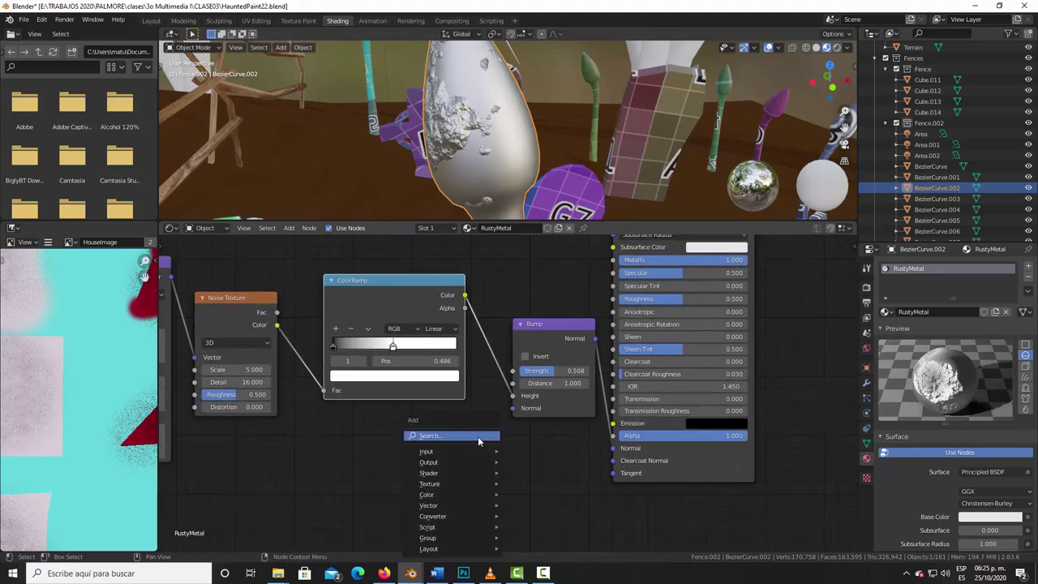
left_click(478, 436)
type("bum")
key("Return")
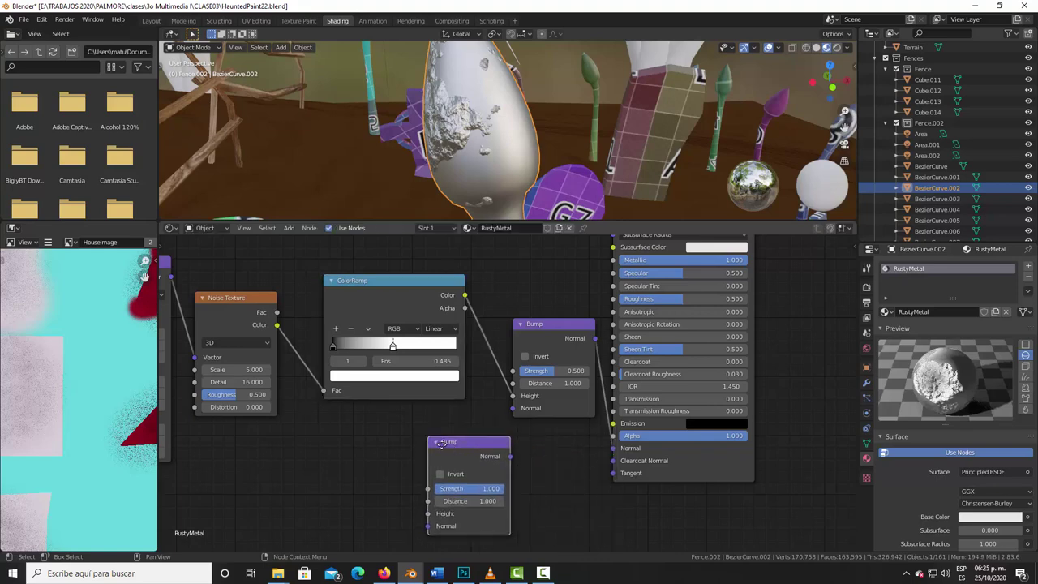
left_click(412, 444)
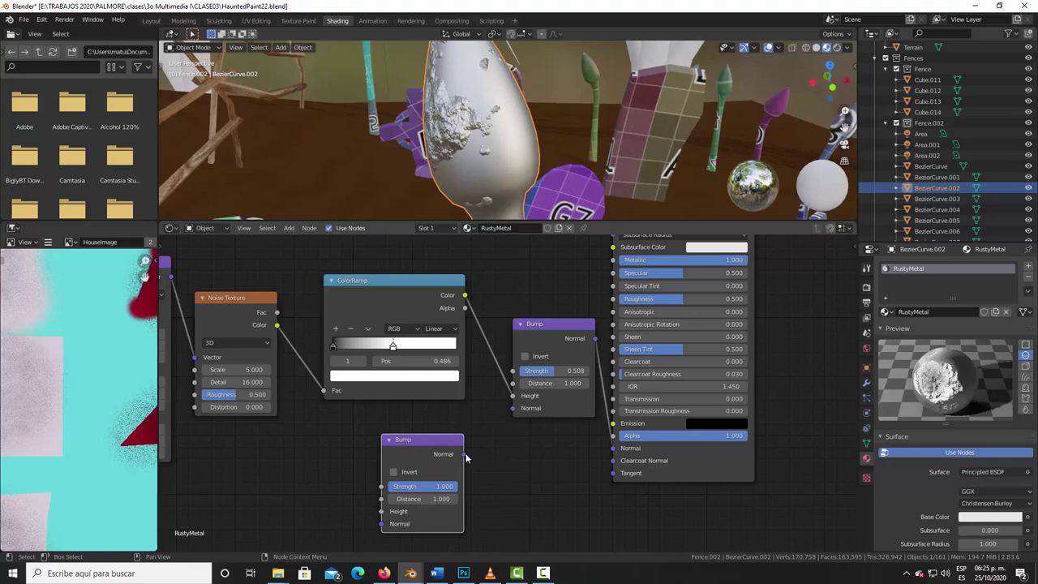
left_click_drag(464, 454, 522, 411)
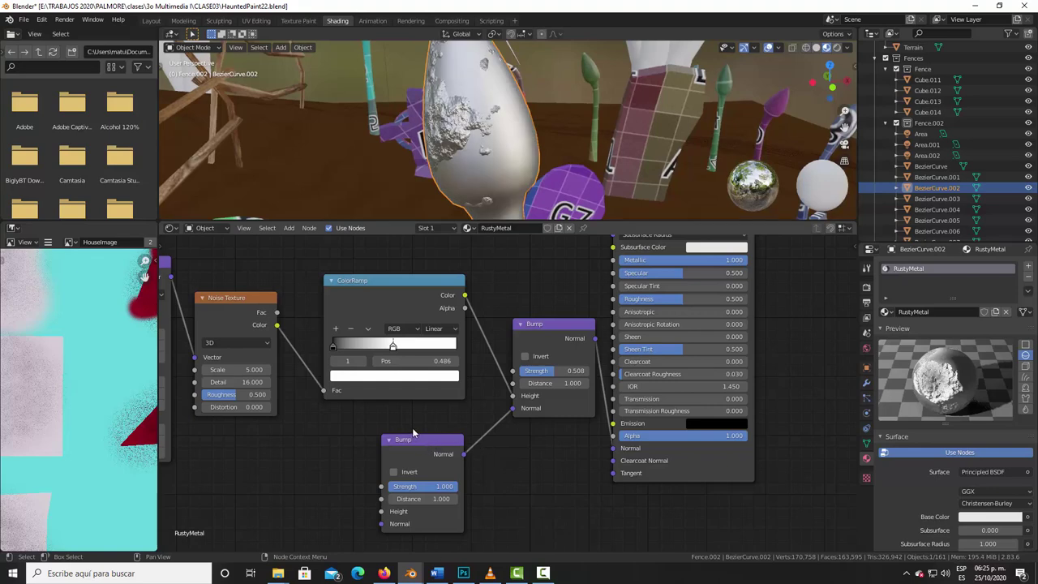
Step: Place a new unconnected Noise Texture (Detail 2.000) beside the second Bump node
key("shift+a")
left_click(225, 427)
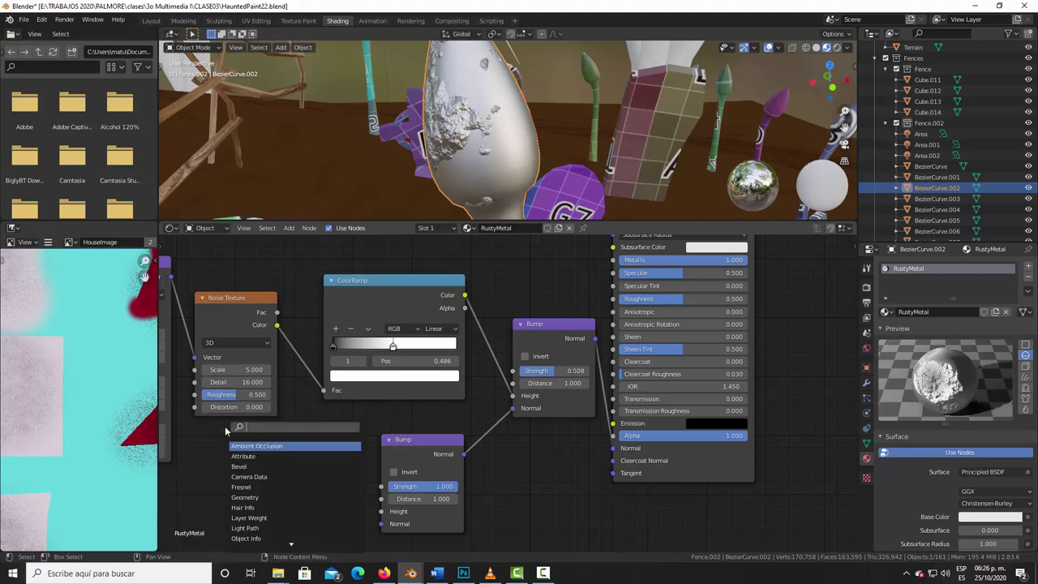
type("noi")
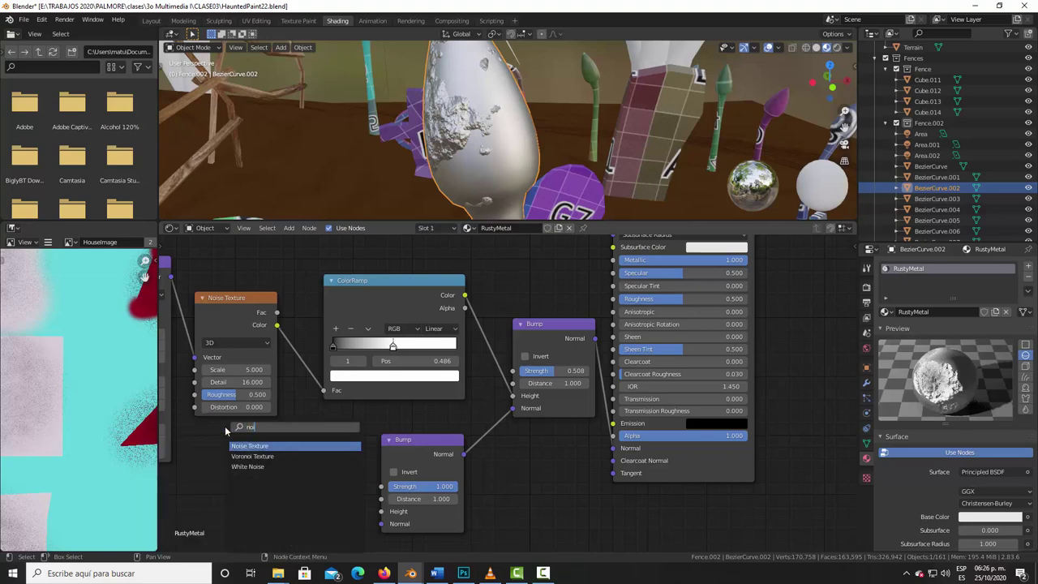
key("Return")
left_click(251, 437)
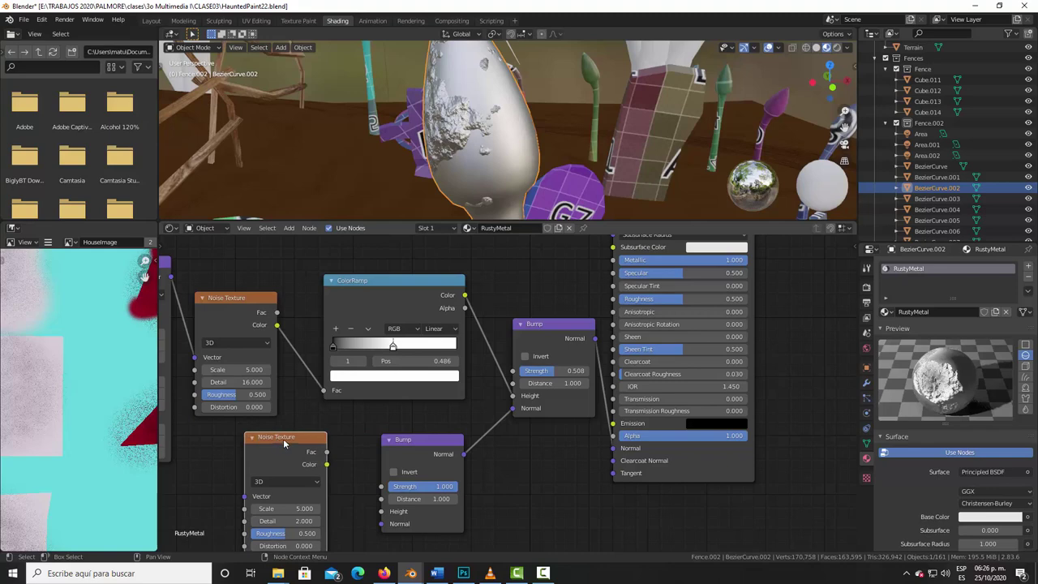
left_click_drag(283, 438, 315, 436)
middle_click_drag(462, 459, 527, 408)
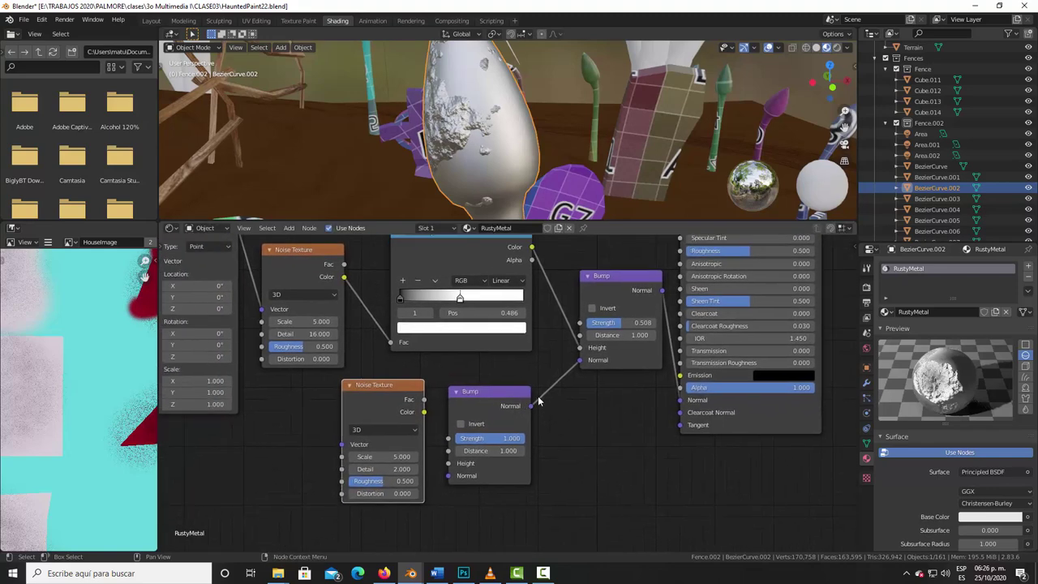
scroll(527, 407, "up", 1)
scroll(535, 399, "up", 1)
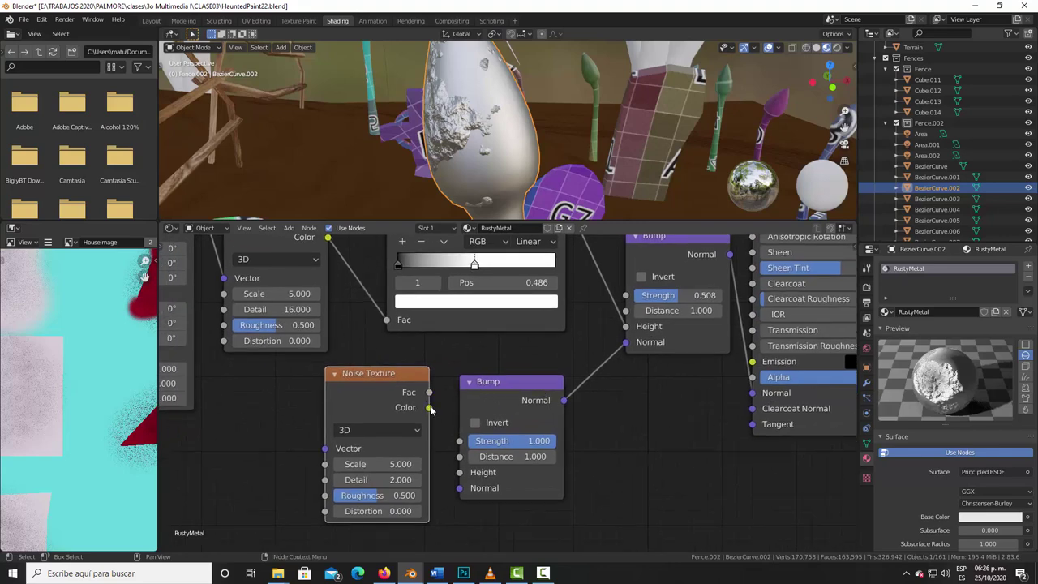
Step: Feed the noise Color into the second Bump's Height, with noise Detail 16, Scale 50 and Bump Strength 0.075
left_click_drag(429, 408, 459, 472)
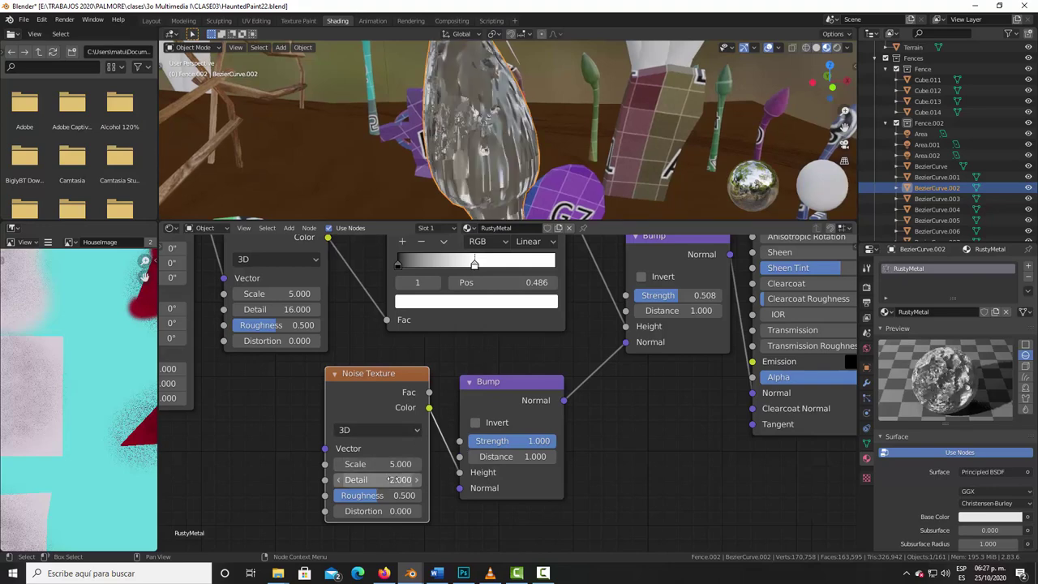
left_click_drag(382, 479, 430, 480)
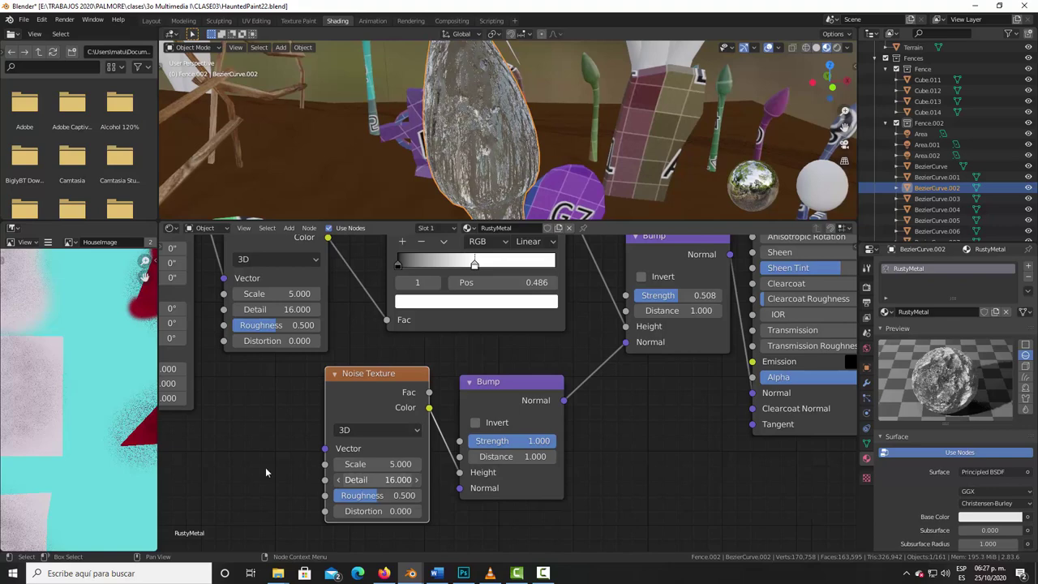
left_click(381, 463)
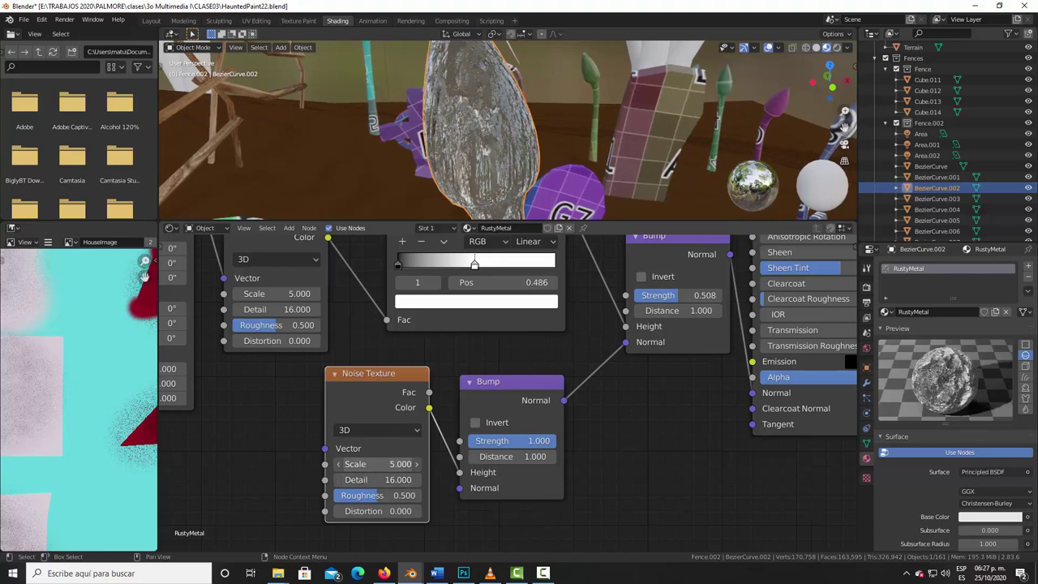
type("50")
key("Return")
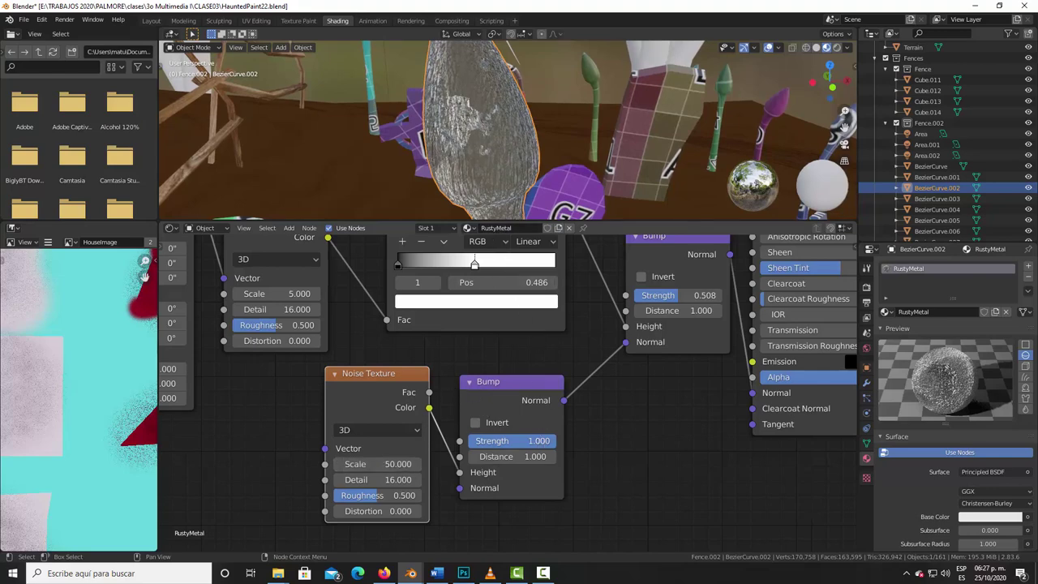
left_click_drag(519, 440, 426, 441)
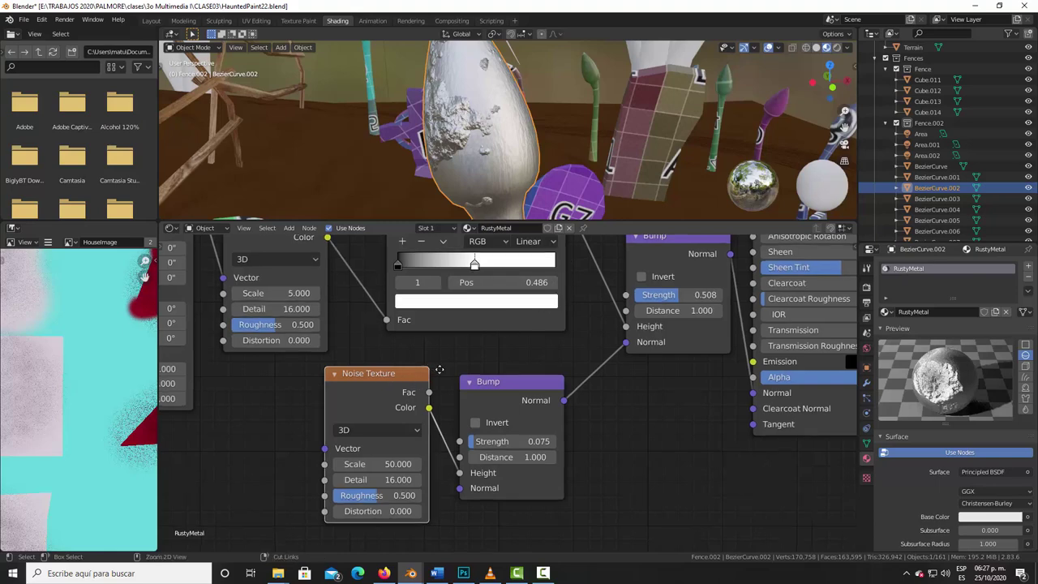
scroll(480, 371, "up", 1)
Step: Duplicate the Noise Texture, link the copy's Color to the original's Vector, and set the copy's Scale to 20
middle_click_drag(364, 378, 535, 350)
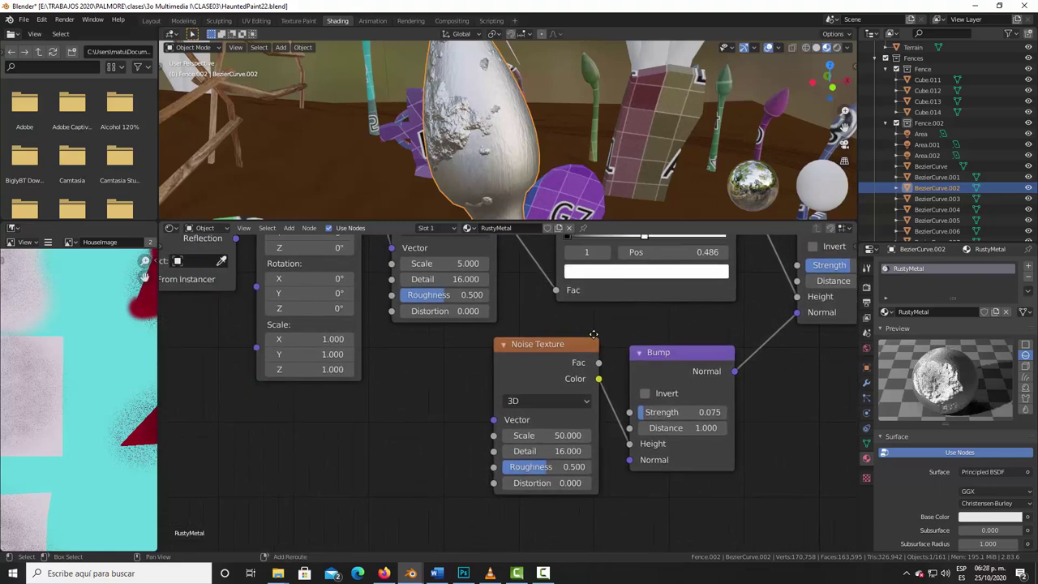
left_click(535, 350)
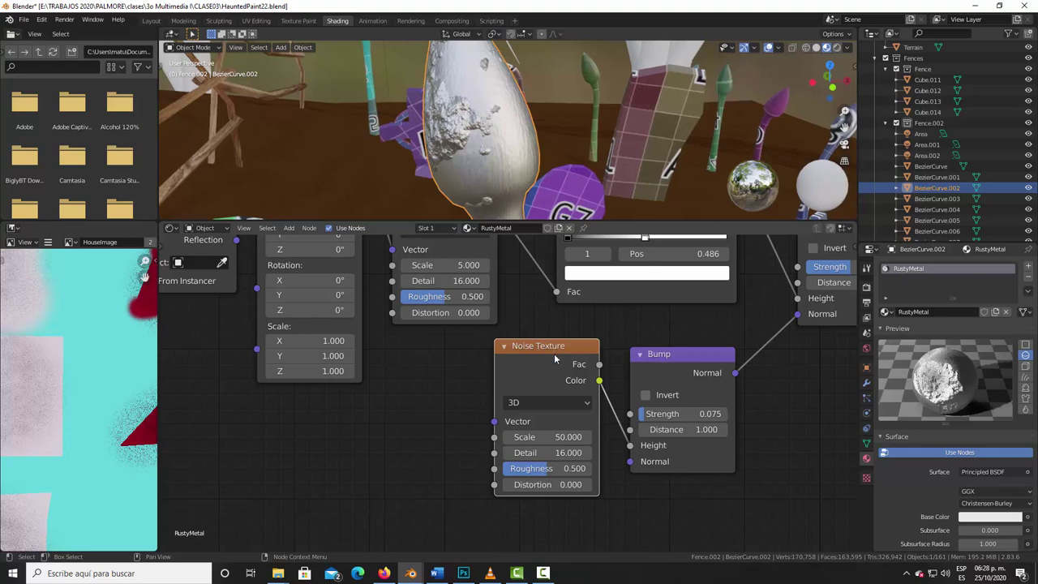
key("shift+d")
left_click(417, 390)
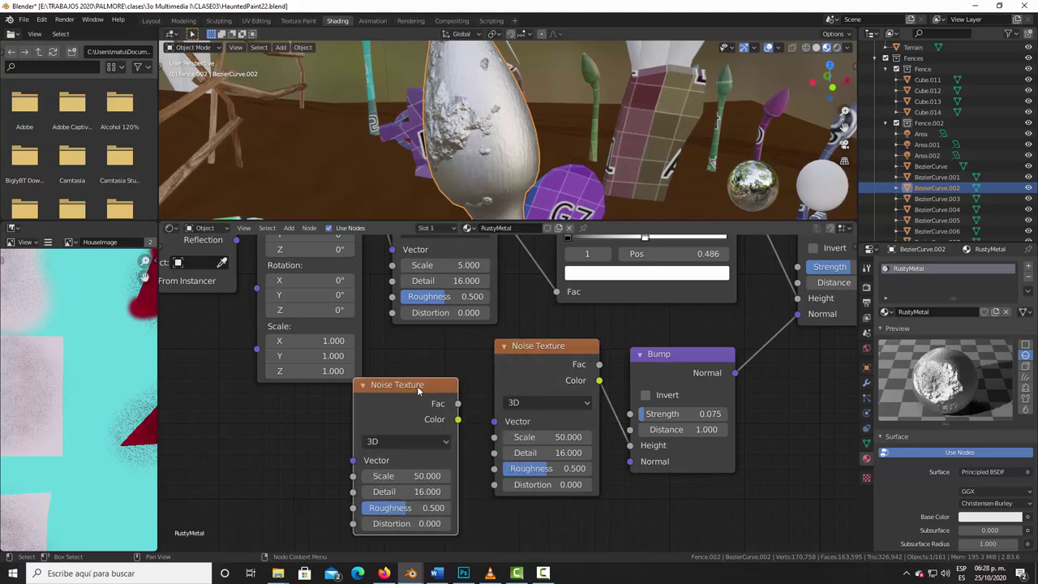
left_click_drag(417, 390, 422, 413)
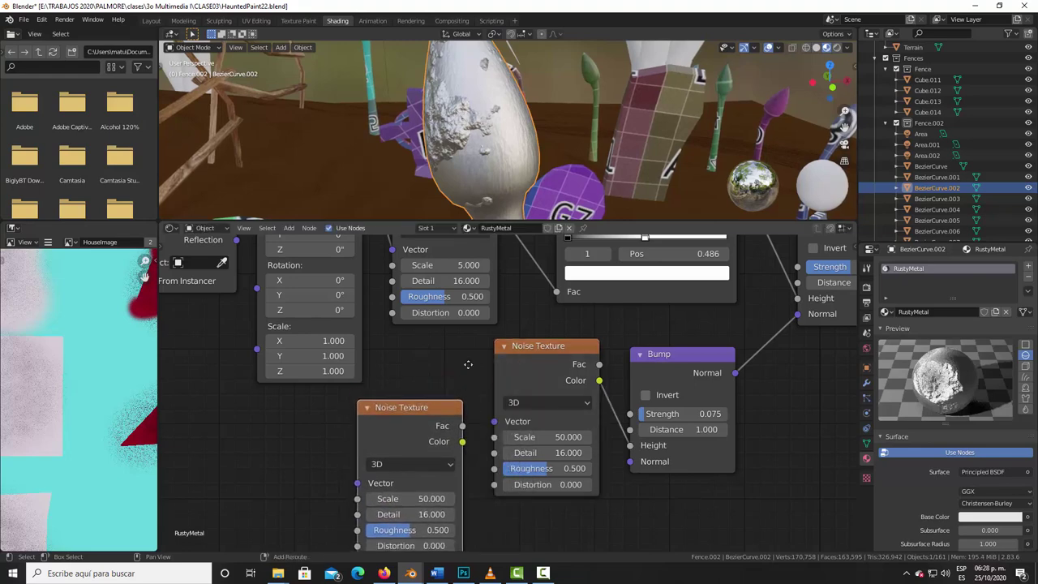
middle_click_drag(461, 448, 469, 375)
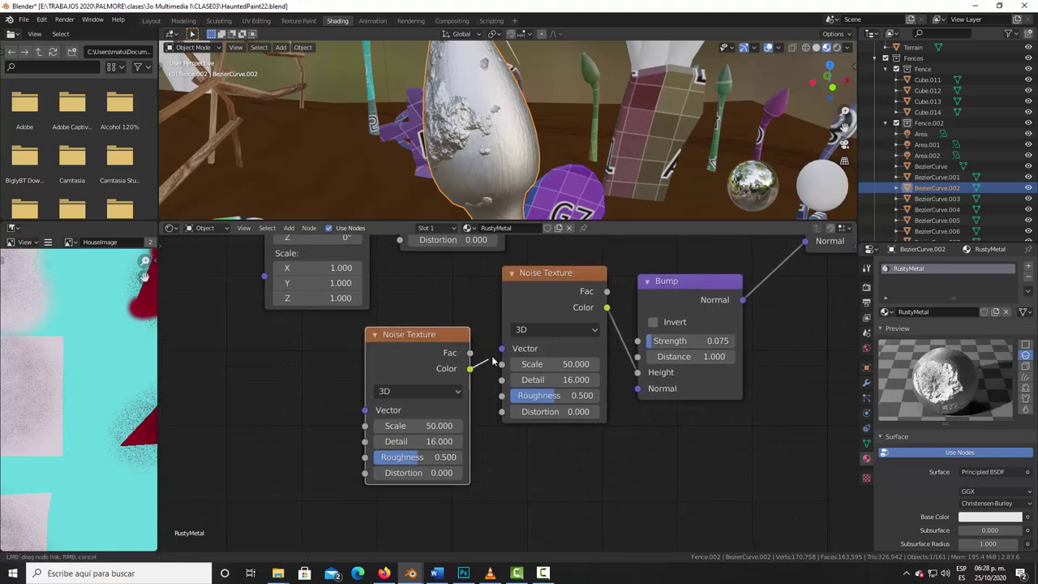
left_click_drag(469, 369, 501, 348)
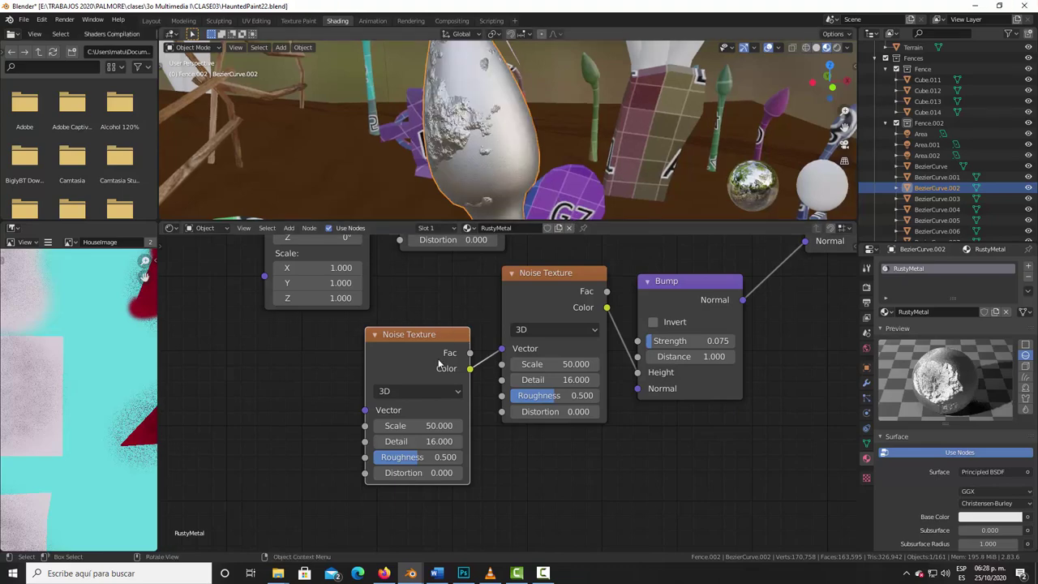
left_click(418, 426)
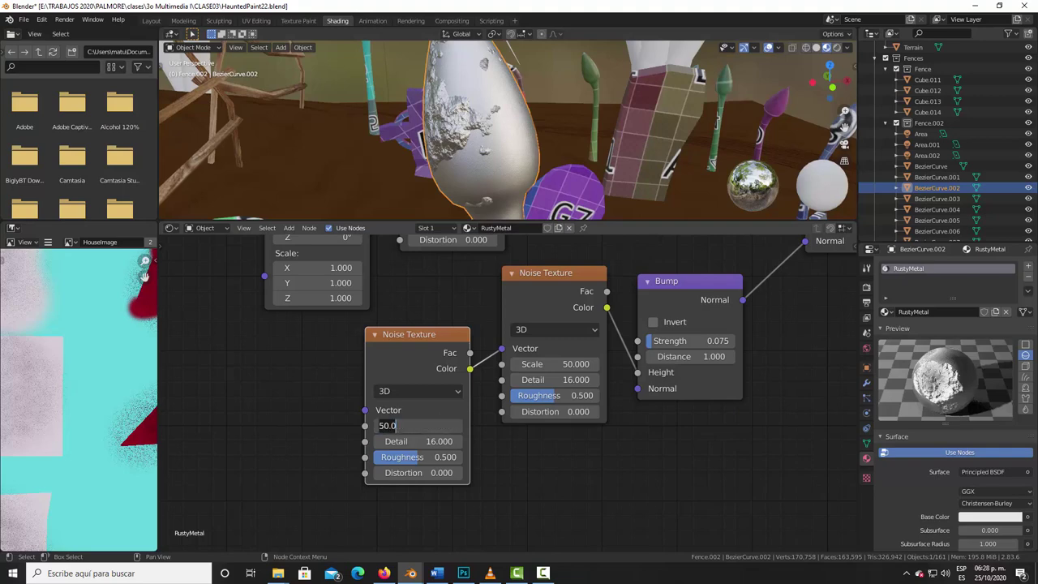
type("20")
key("Return")
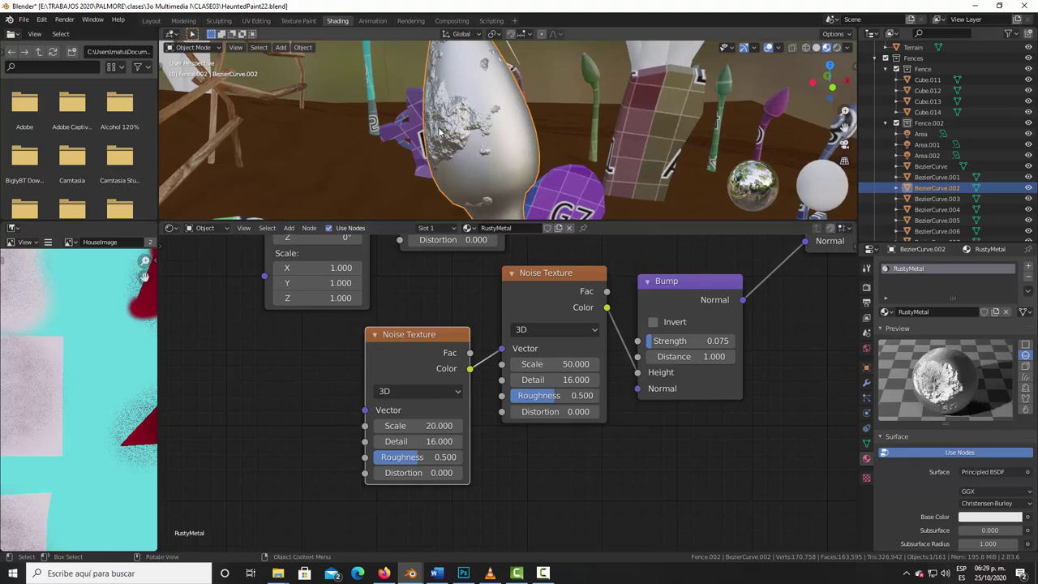
Step: Add a new ColorRamp above the existing one and connect its Color to the Principled BSDF Base Color
middle_click_drag(483, 313, 472, 452)
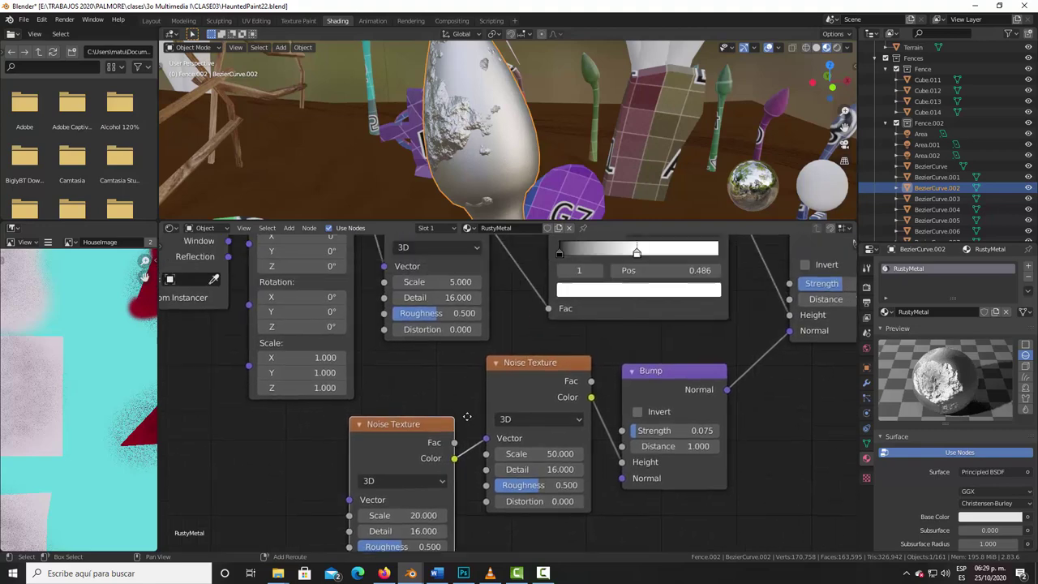
scroll(489, 364, "down", 2)
middle_click_drag(586, 323, 325, 427)
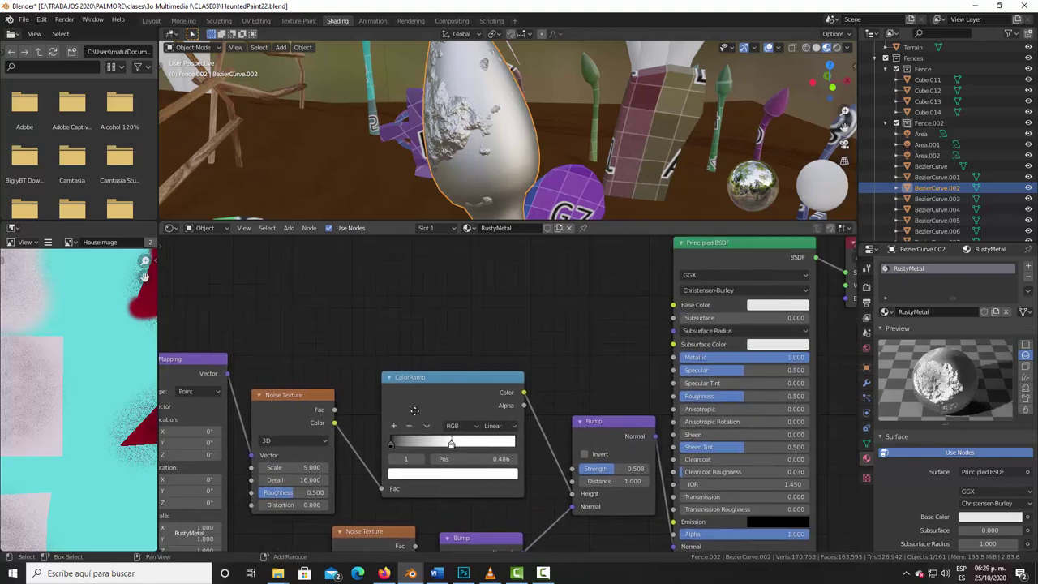
middle_click_drag(473, 354, 431, 351)
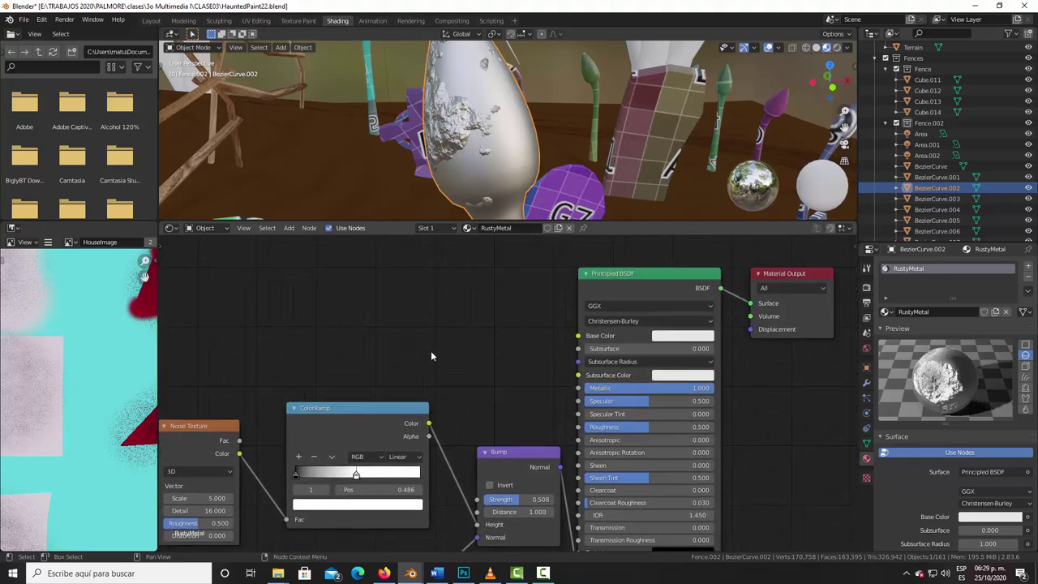
scroll(443, 354, "up", 1)
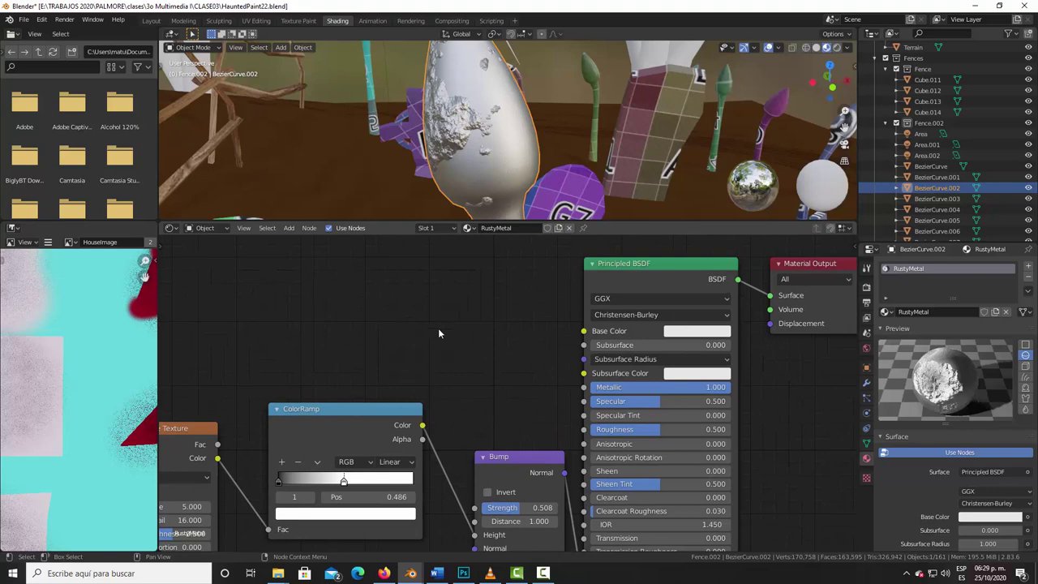
key("shift+a")
left_click(439, 332)
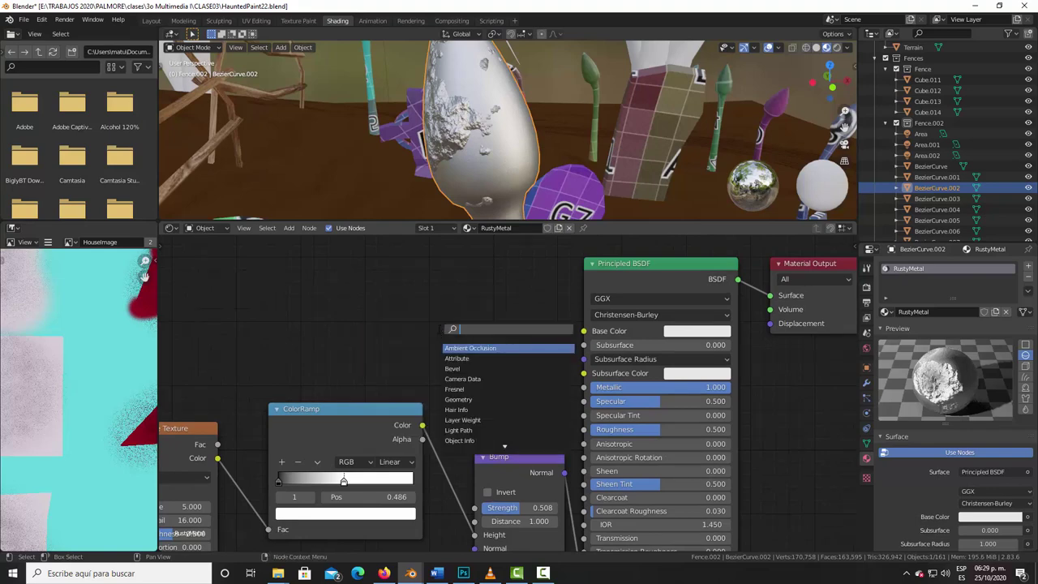
type("color")
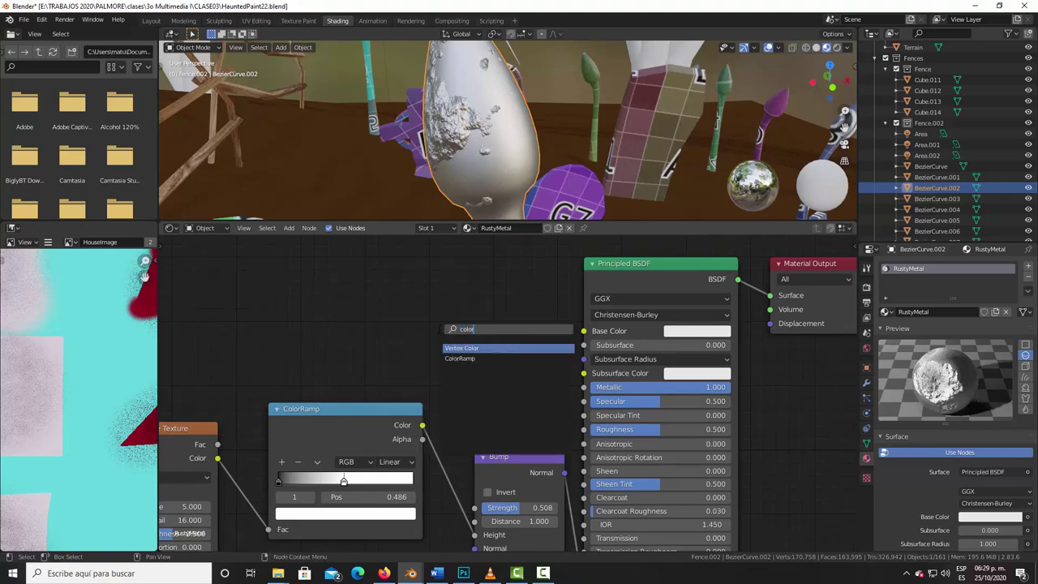
left_click(460, 358)
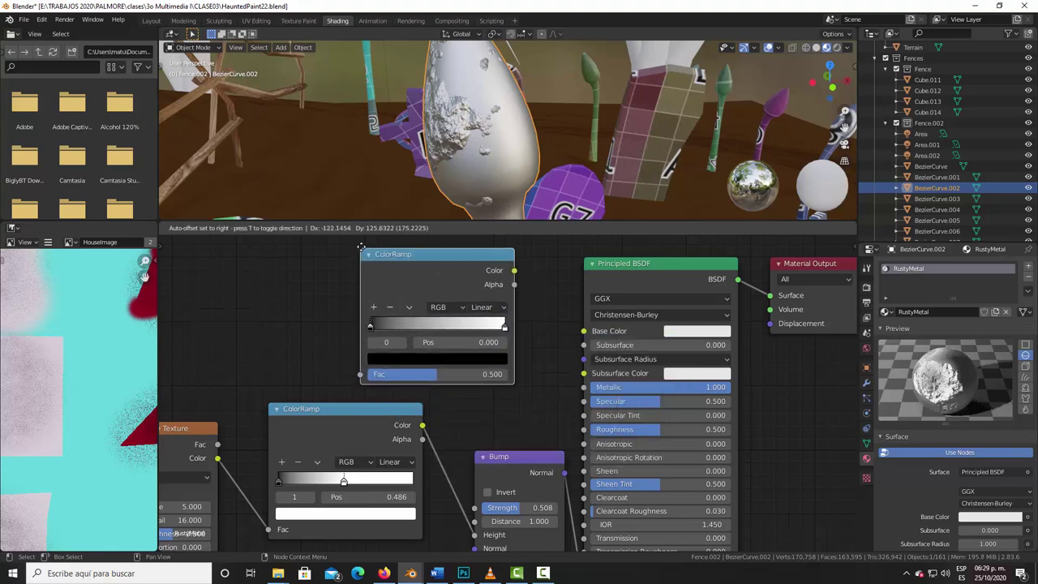
left_click(362, 246)
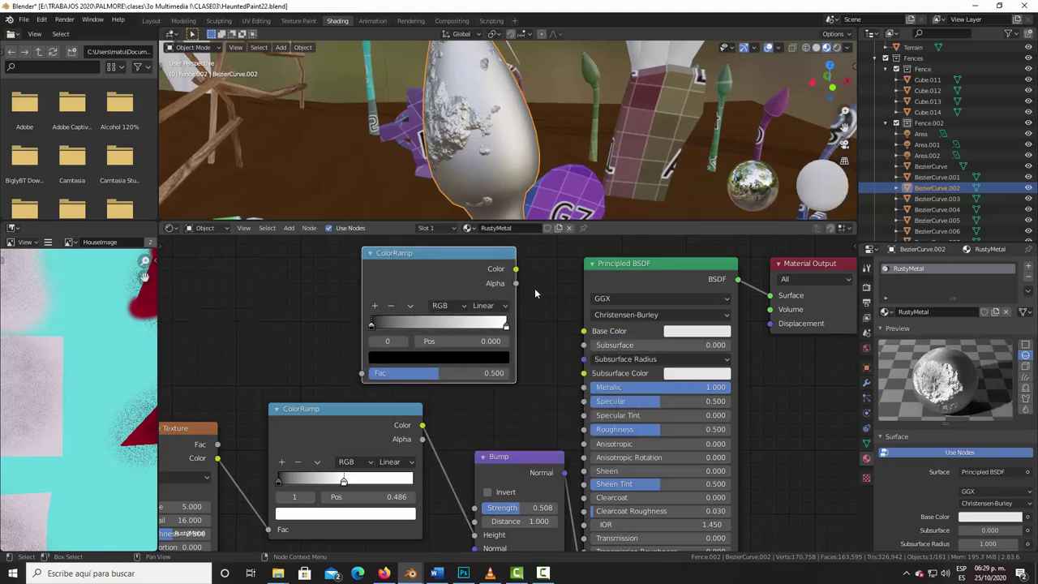
left_click_drag(515, 269, 584, 331)
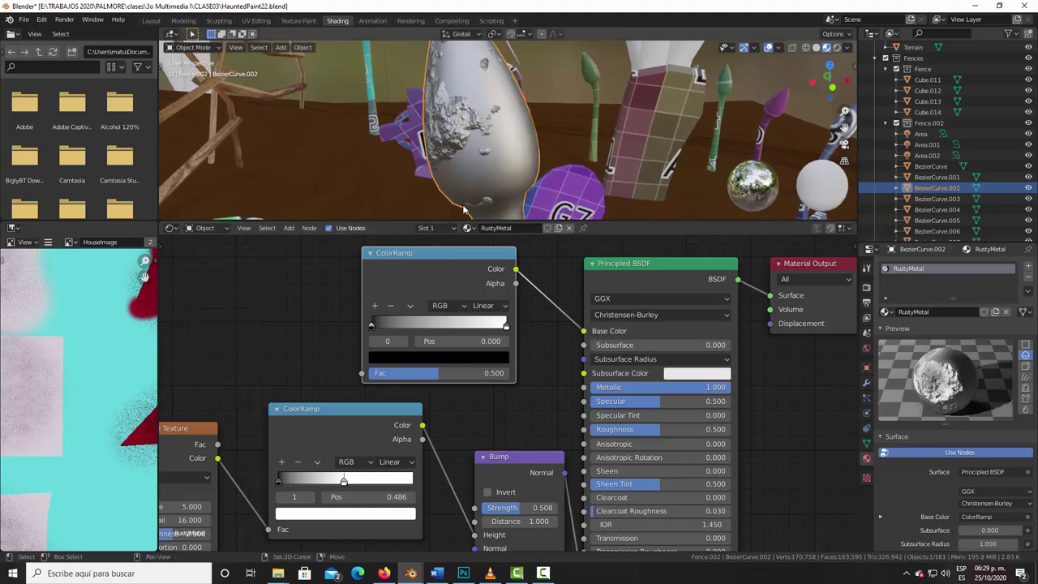
Step: Connect the Noise Texture Fac to the upper ColorRamp's Fac and add a middle stop at 0.500
middle_click_drag(280, 321, 400, 314)
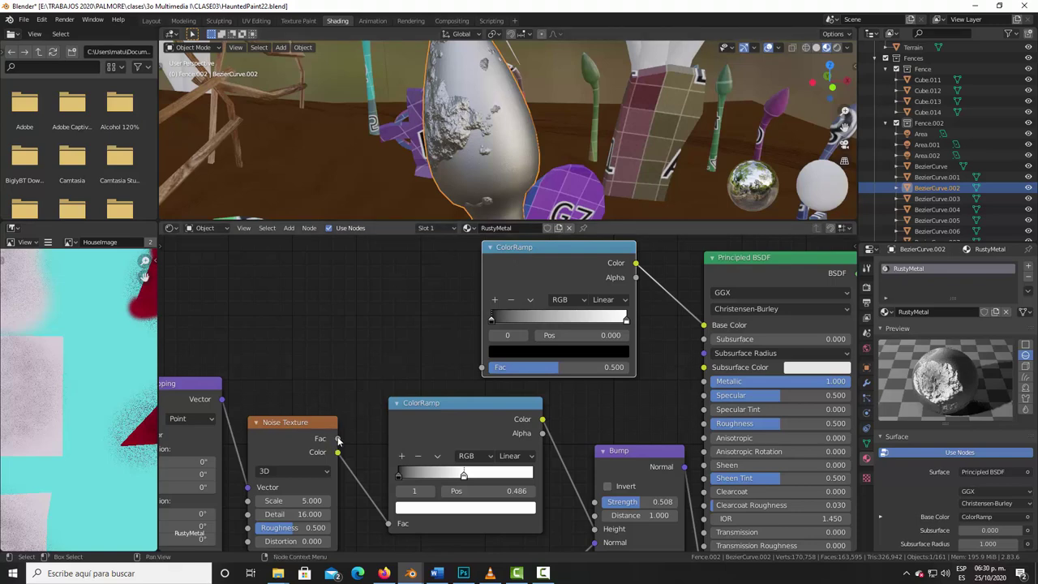
left_click_drag(339, 439, 481, 370)
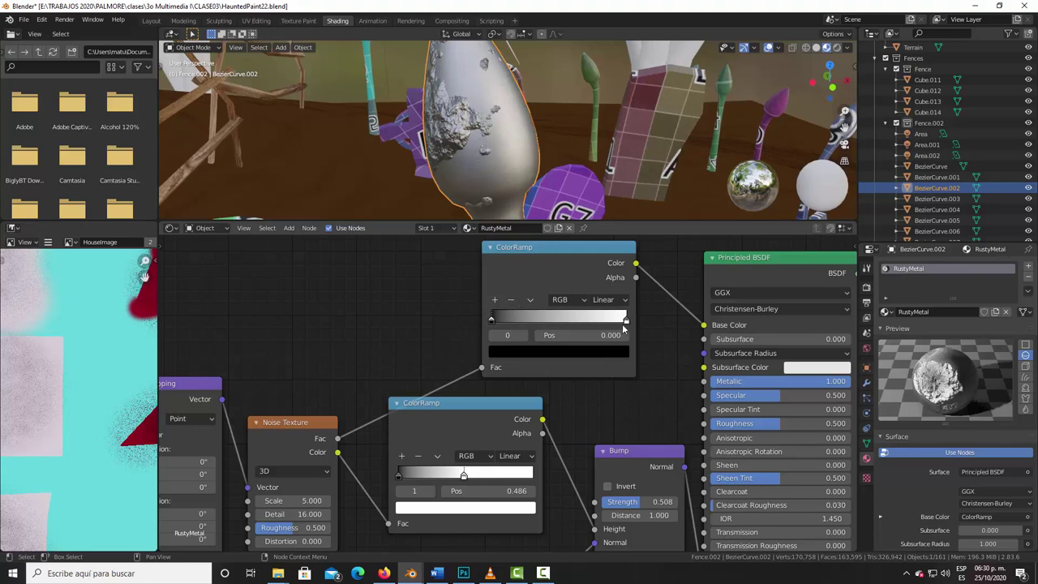
left_click(495, 300)
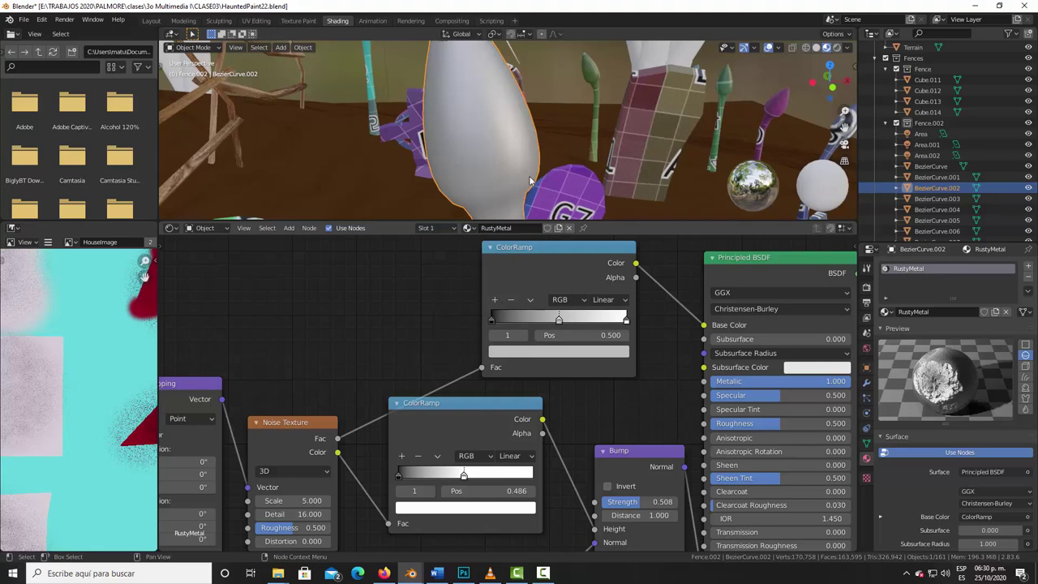
Step: Tint the middle ramp stop pale blue-grey and nudge the white end stop slightly left
left_click(534, 352)
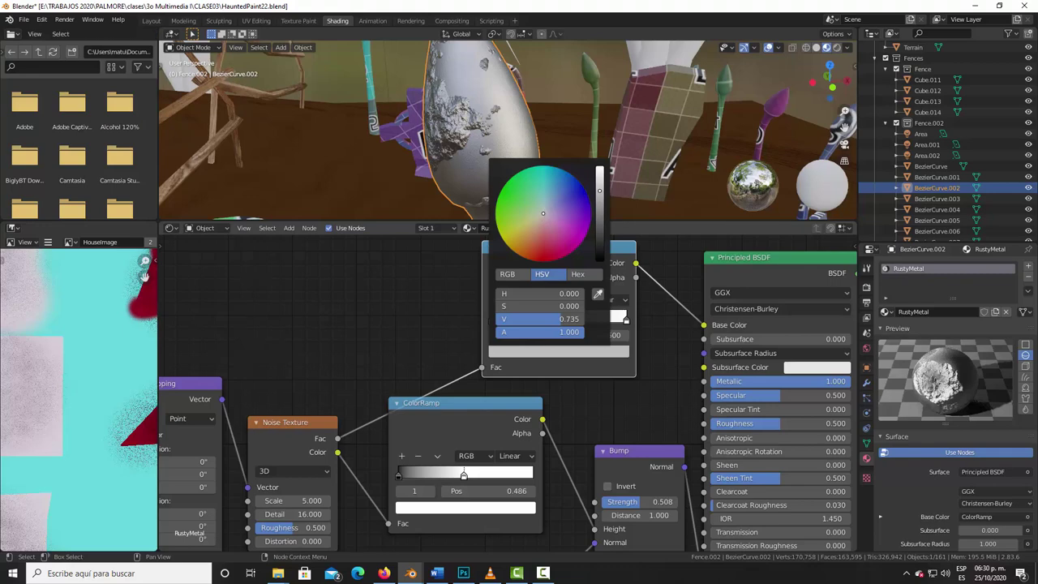
mouse_move(543, 215)
left_mouse_down()
mouse_move(562, 197)
mouse_move(553, 204)
left_mouse_up()
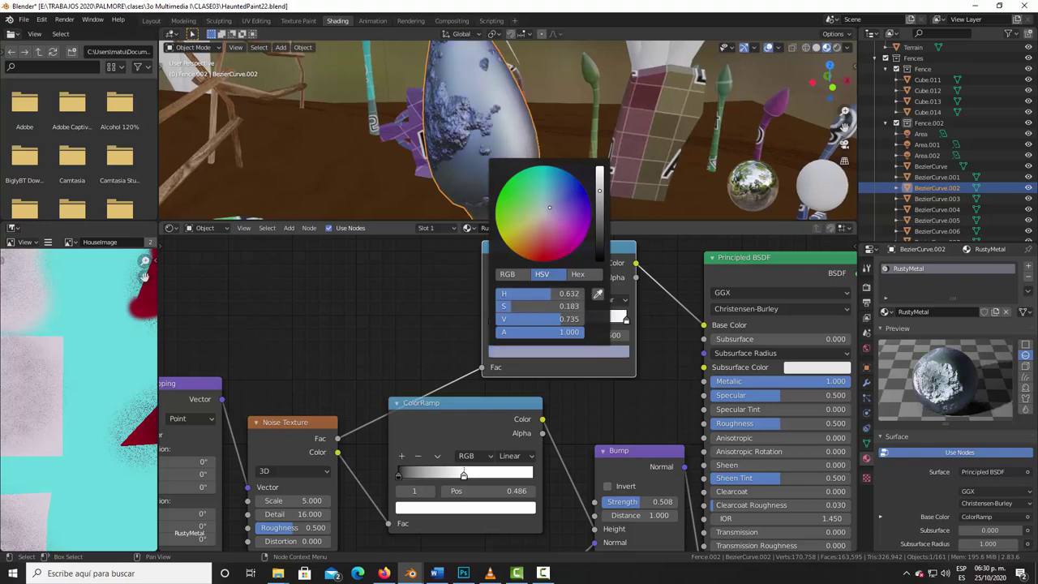
left_click(553, 201)
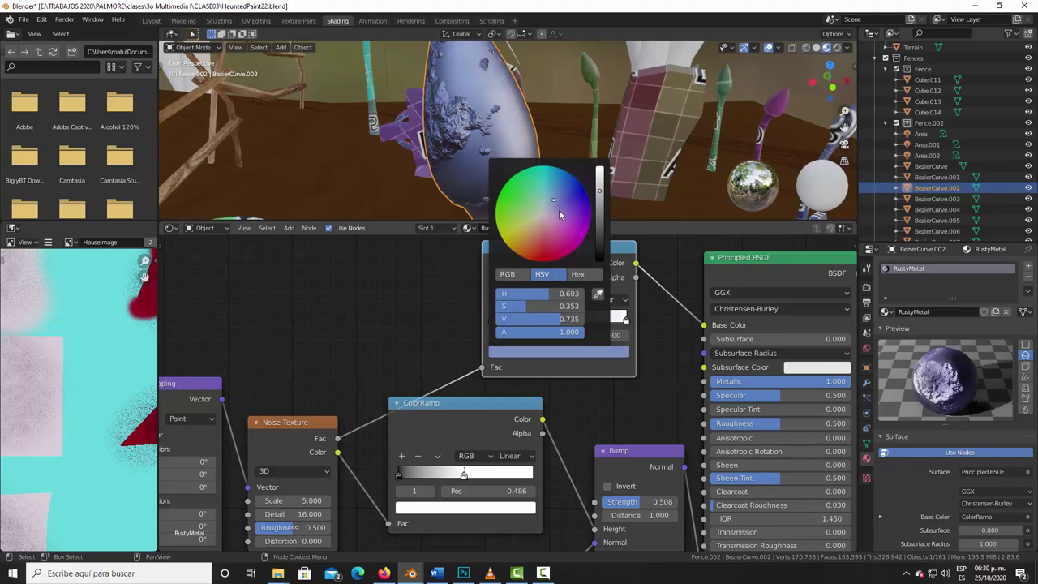
left_click(451, 275)
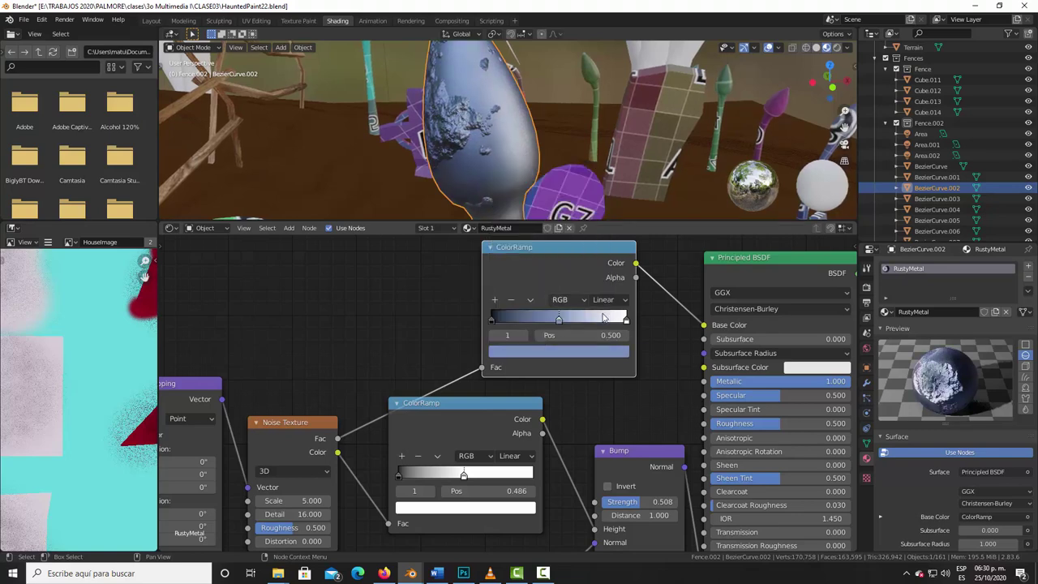
left_click_drag(626, 320, 564, 320)
Step: Add a ramp stop at 0.266 and colour it a saturated red for the rust
left_click(494, 300)
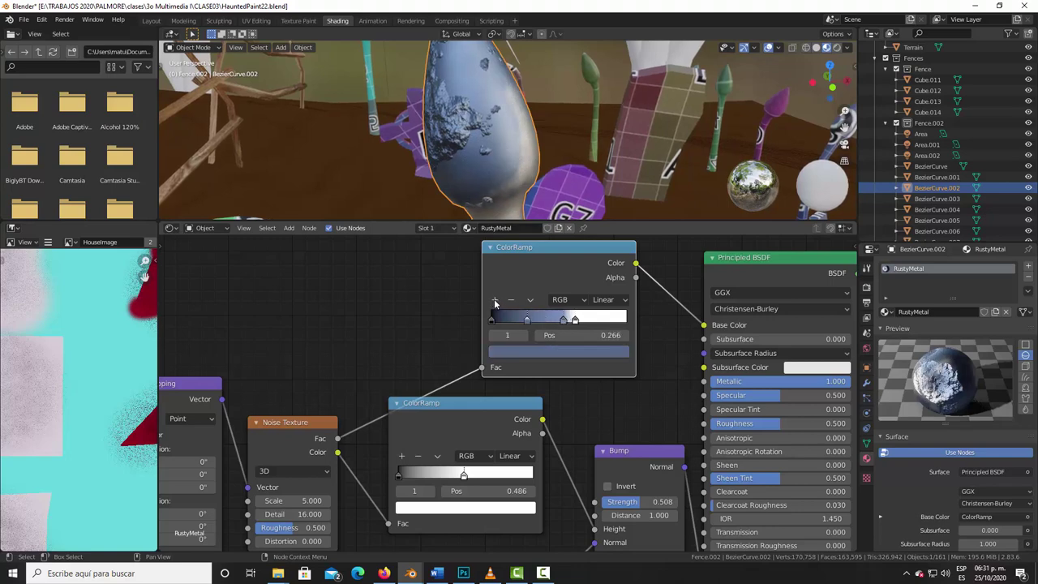
left_click(525, 352)
left_click(528, 236)
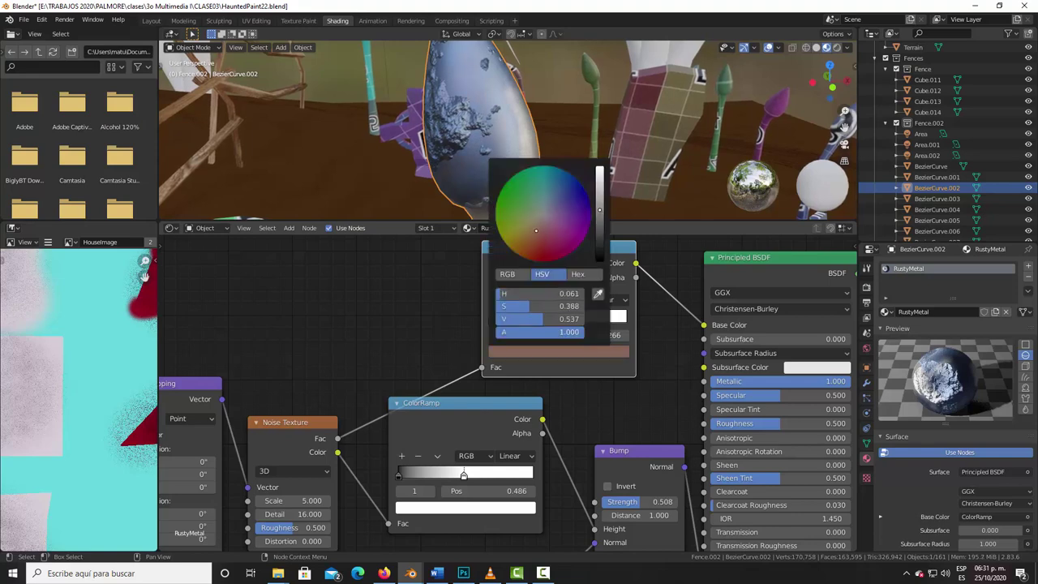
left_click(579, 220)
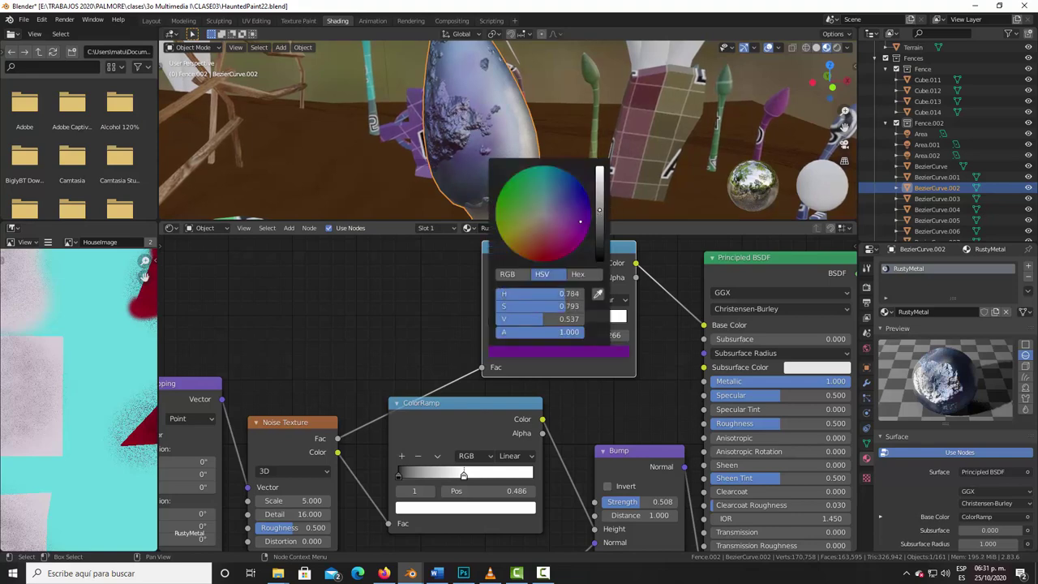
scroll(584, 231, "down", 4)
scroll(585, 231, "down", 2)
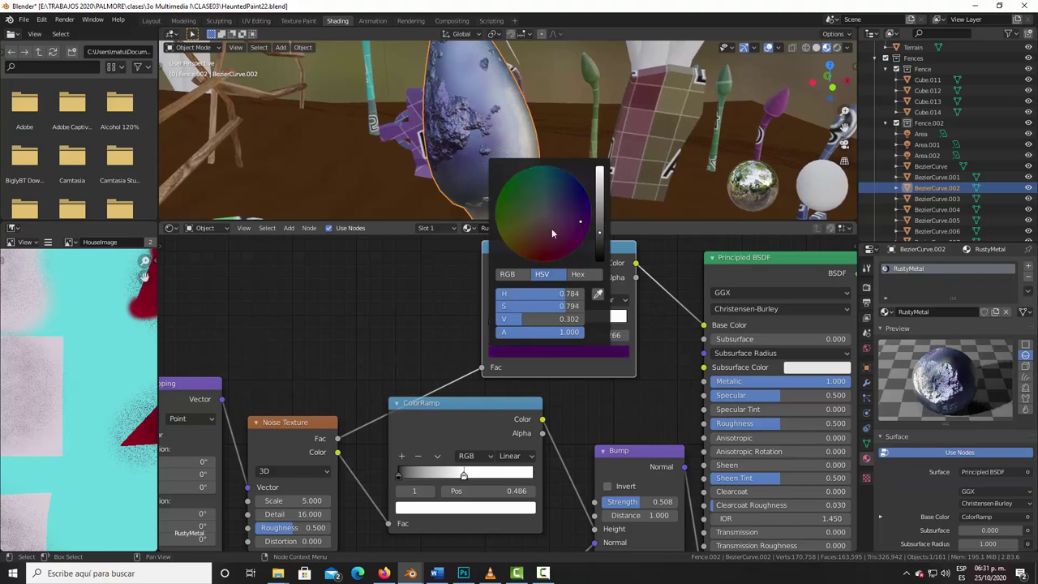
left_click(528, 229)
left_click(601, 209)
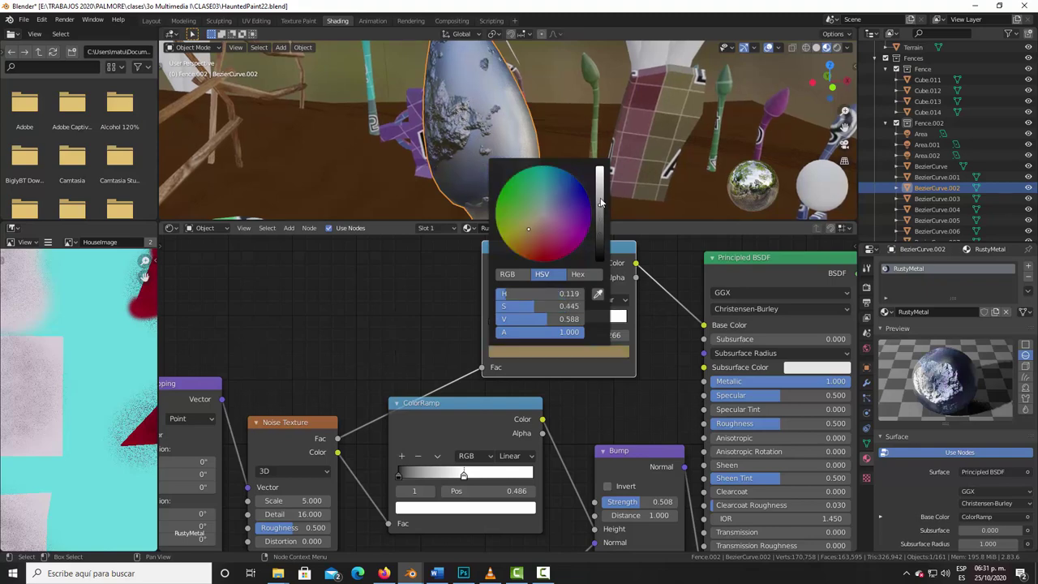
left_click(522, 235)
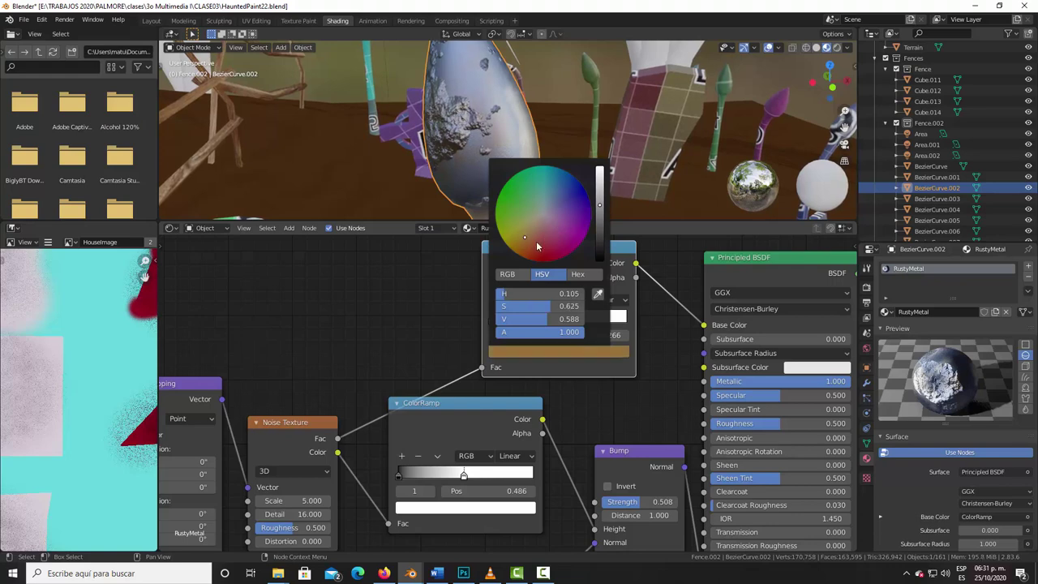
left_click(536, 241)
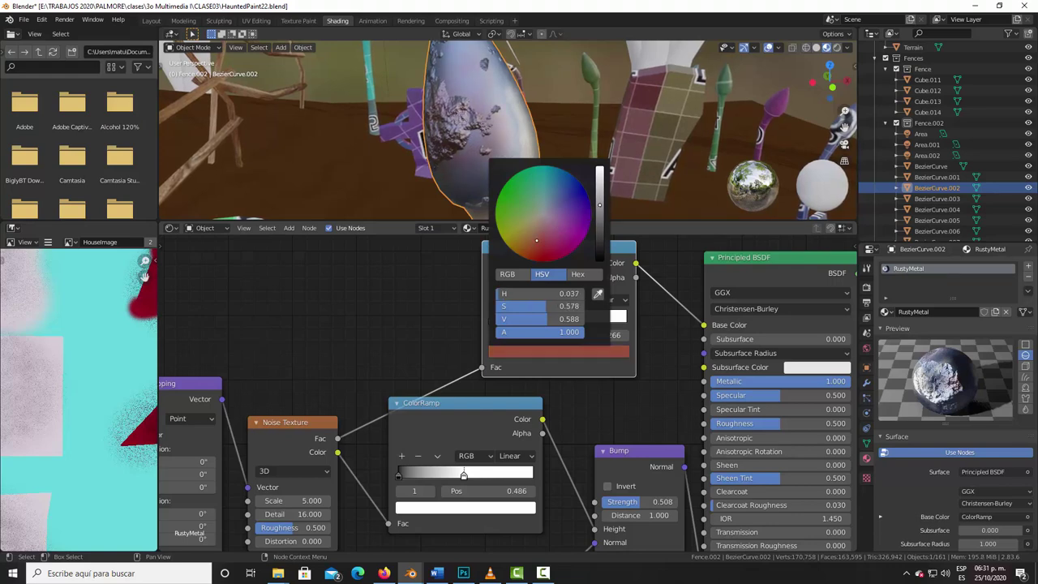
left_click(600, 198)
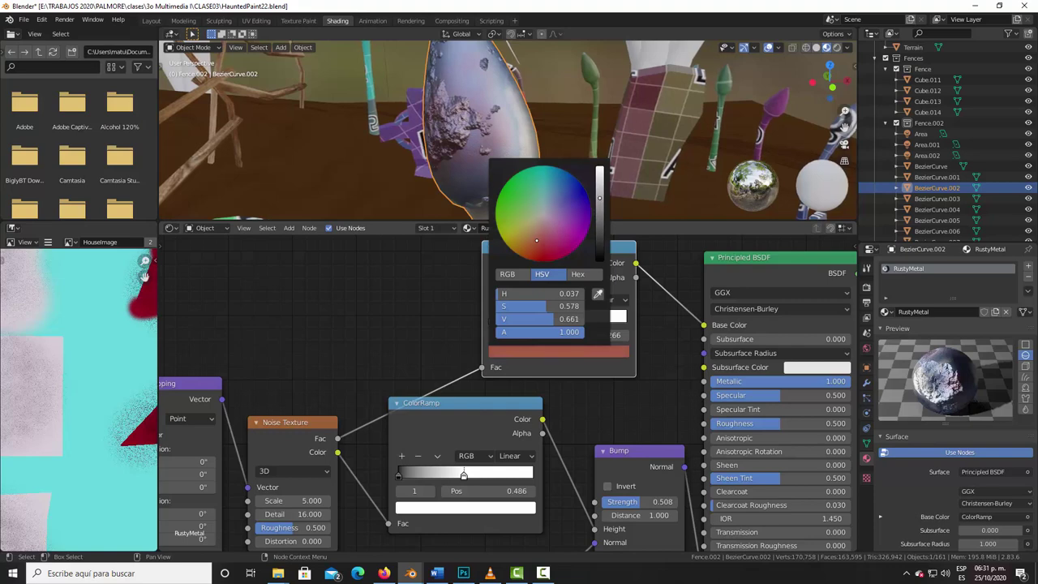
scroll(555, 223, "up", 2)
left_click(528, 239)
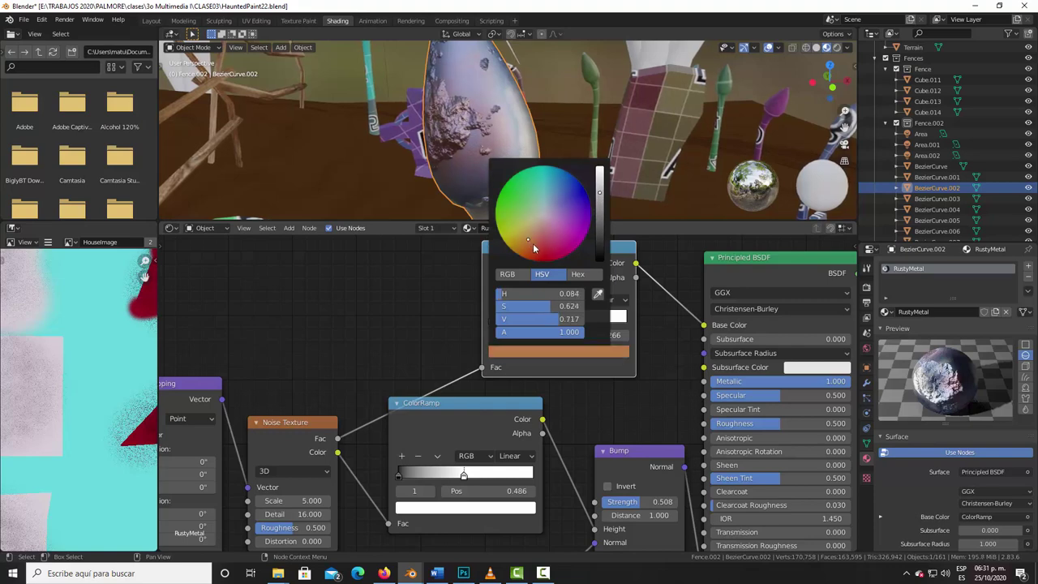
left_click(539, 248)
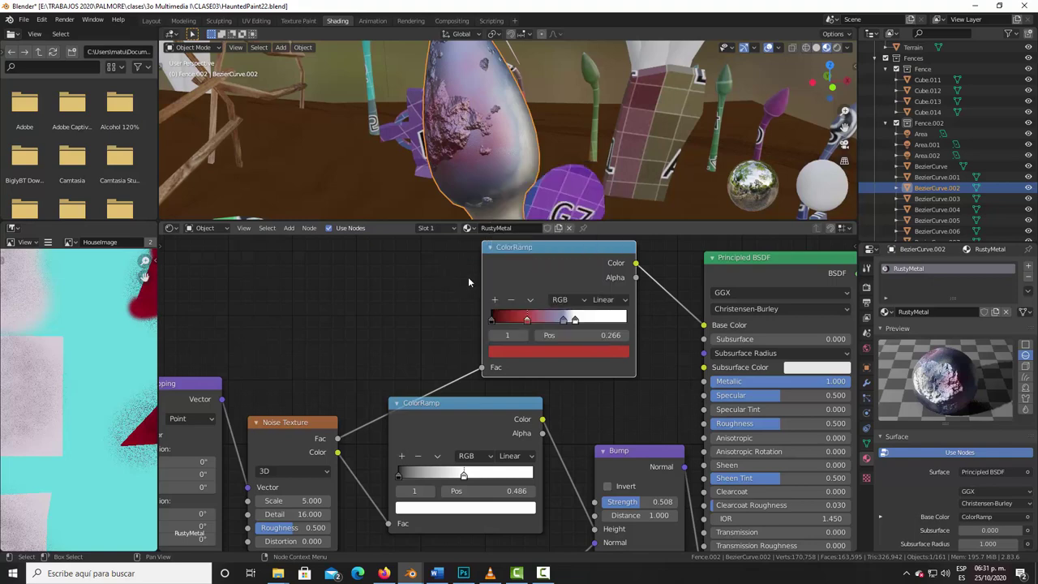
Step: Bunch the ramp stops together: red at 0.334, blue-grey at 0.382, white at 0.441
left_click_drag(528, 319, 550, 320)
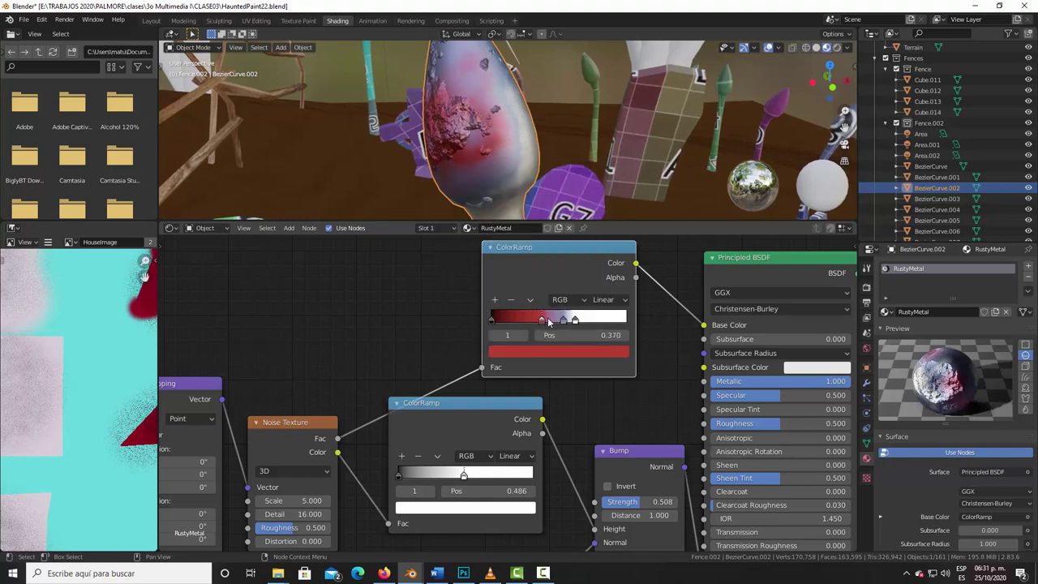
left_click(559, 321)
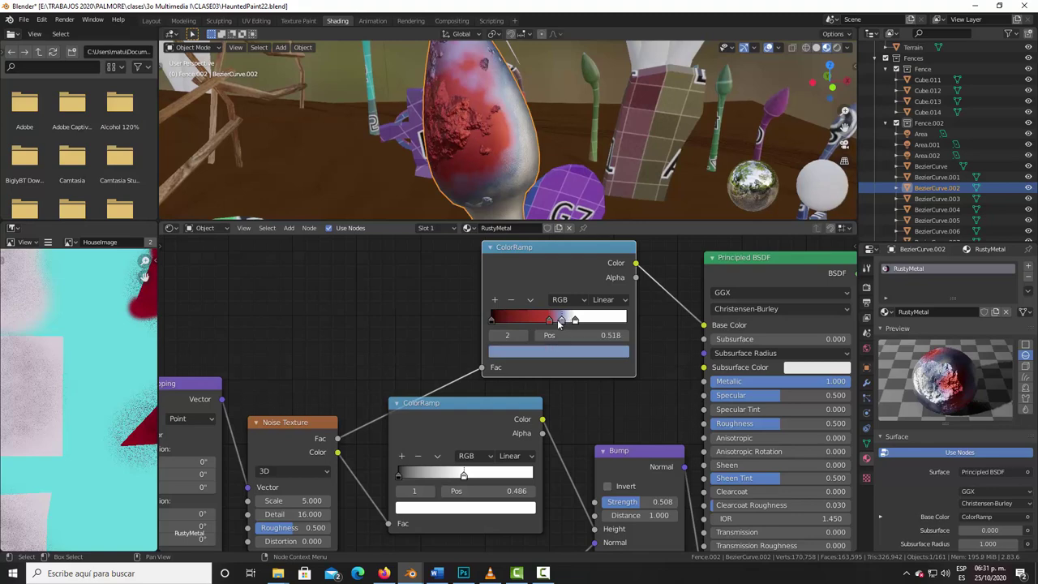
left_click_drag(561, 322, 552, 318)
key("g")
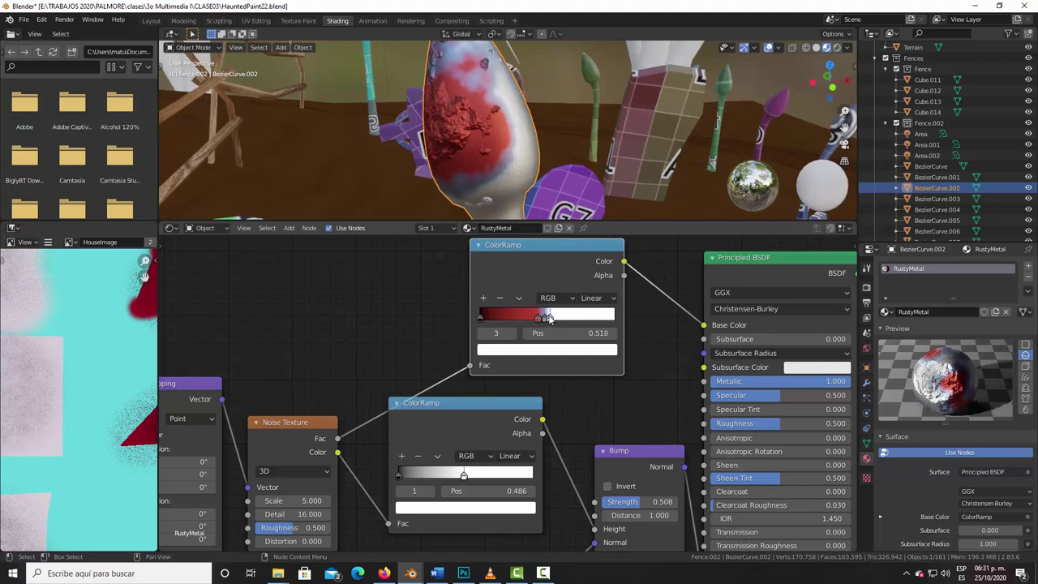
mouse_move(553, 319)
left_mouse_down()
mouse_move(527, 321)
mouse_move(547, 321)
left_mouse_up()
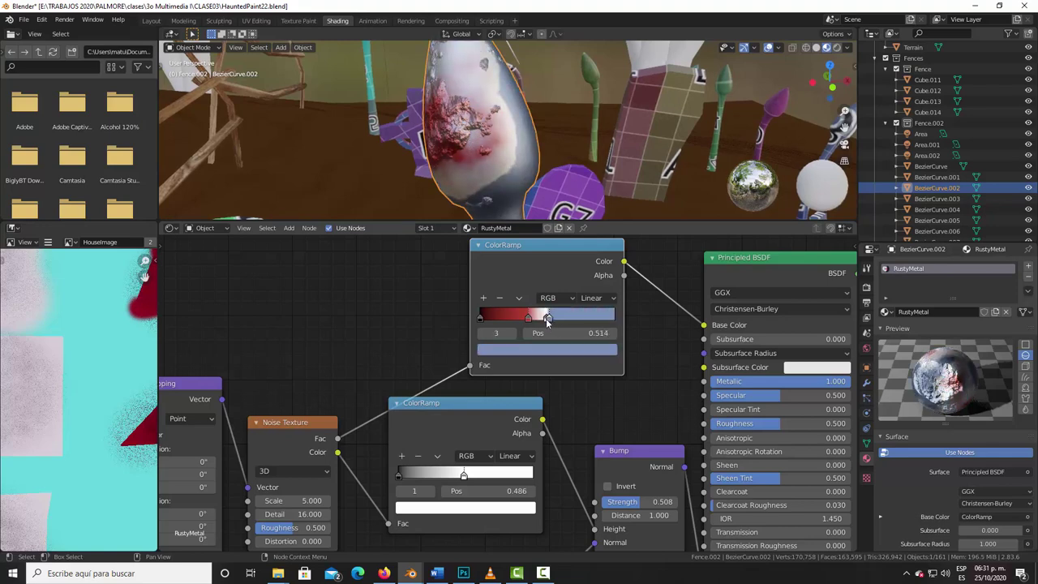
left_click(547, 321)
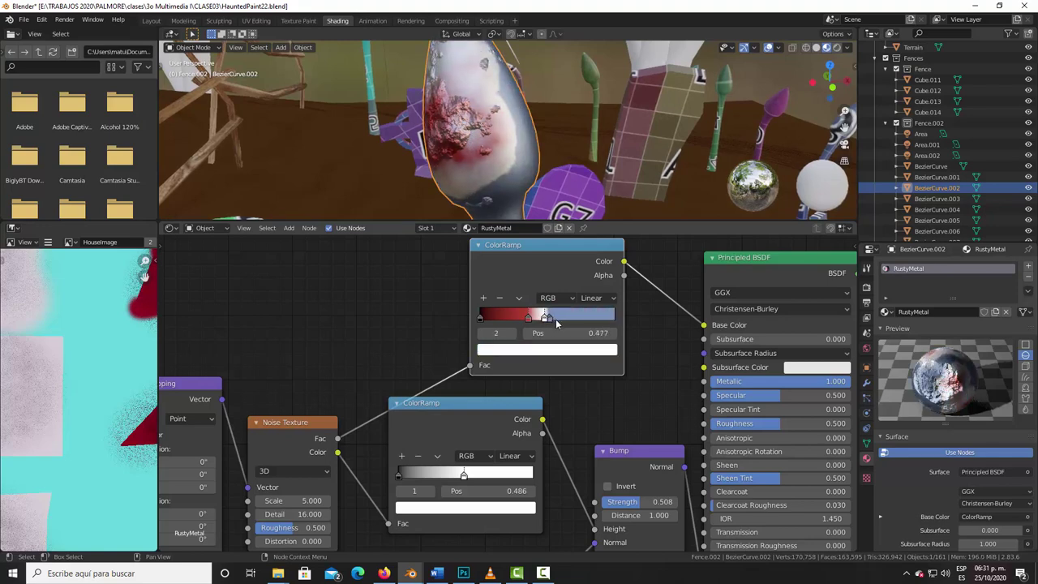
left_click_drag(556, 323, 534, 316)
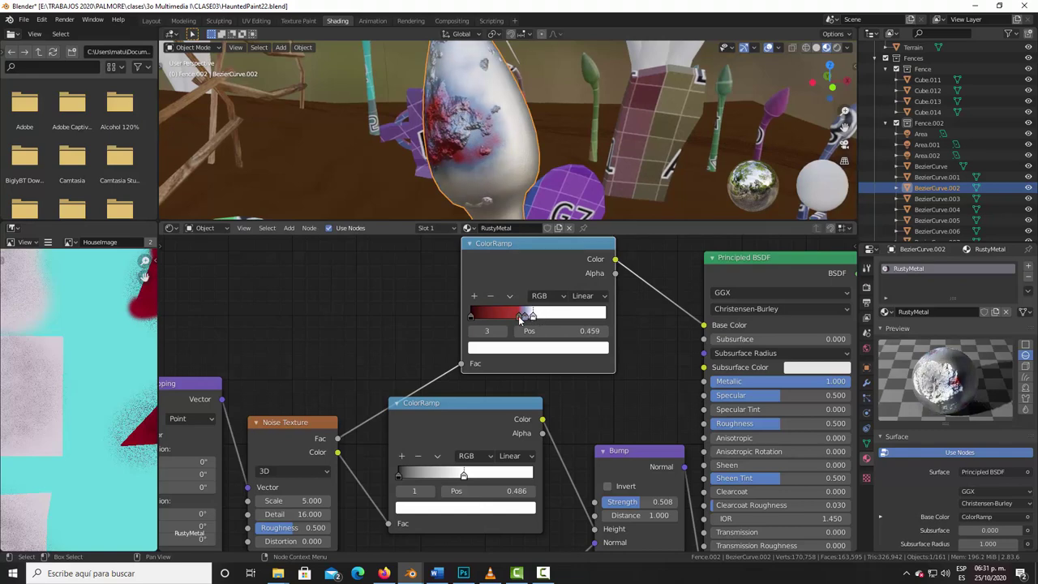
left_click_drag(519, 316, 520, 321)
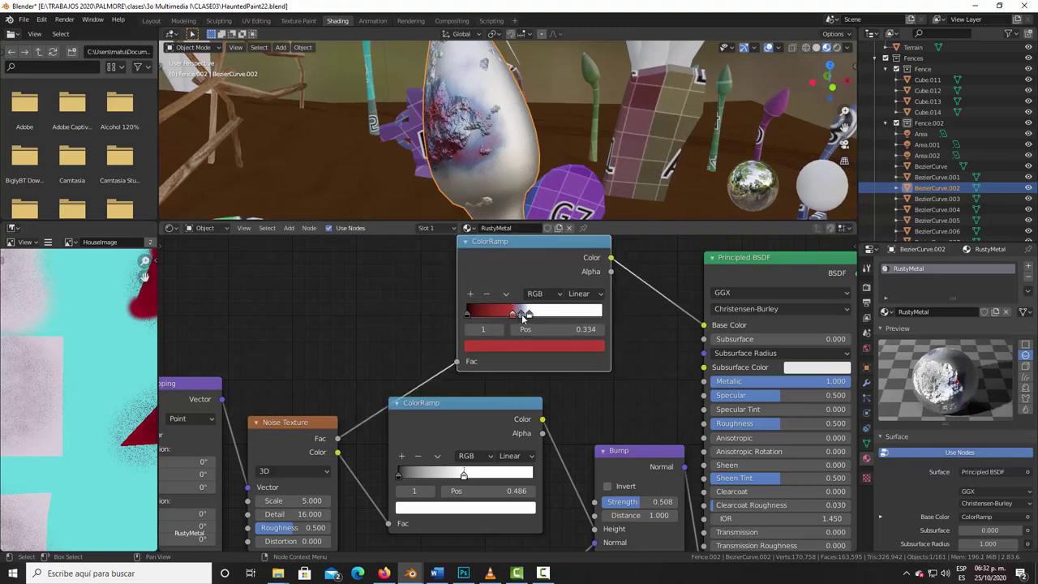
left_click(522, 317)
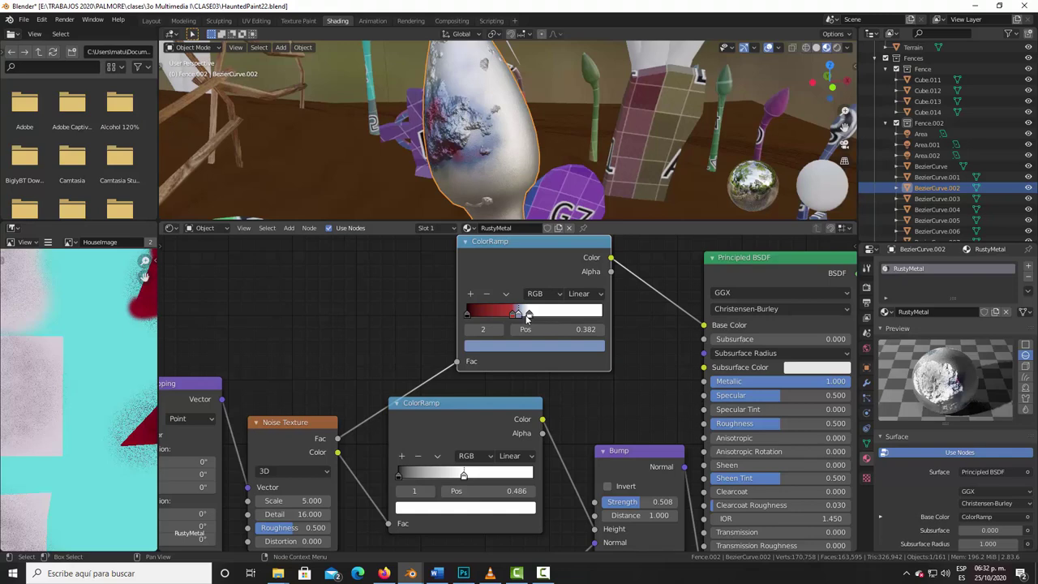
left_click(527, 317)
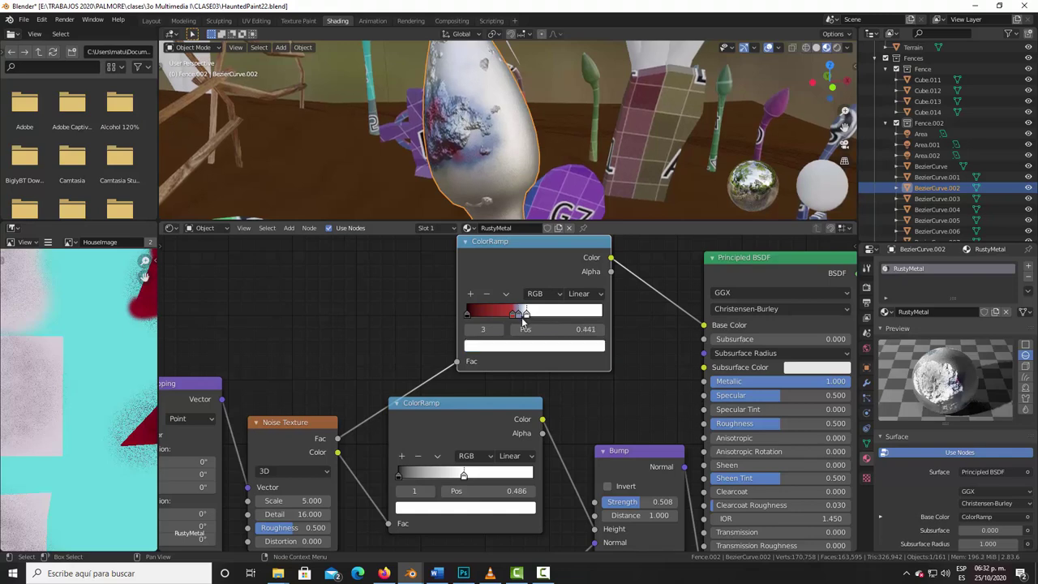
left_click(519, 316)
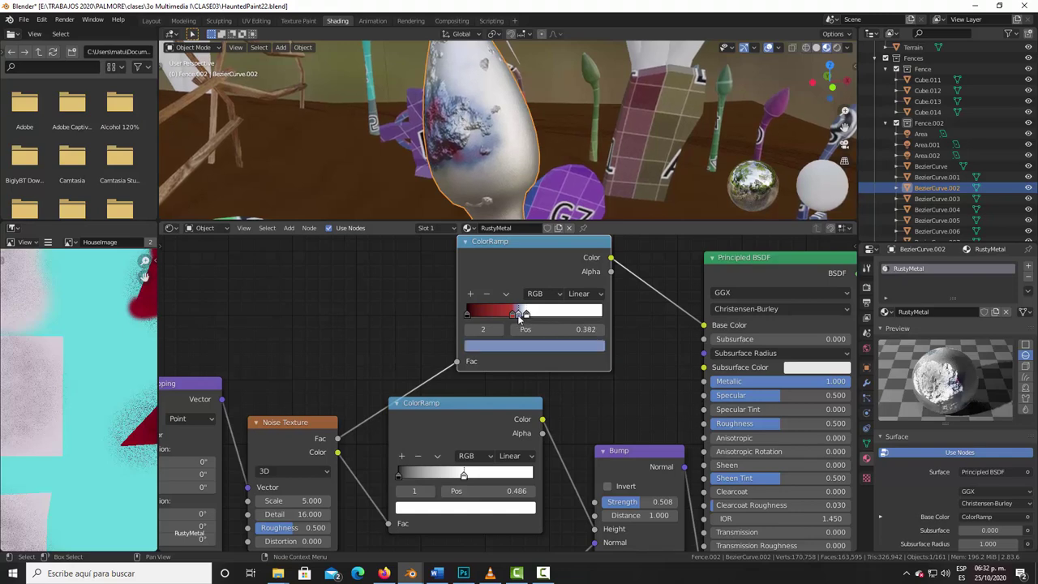
left_click(510, 344)
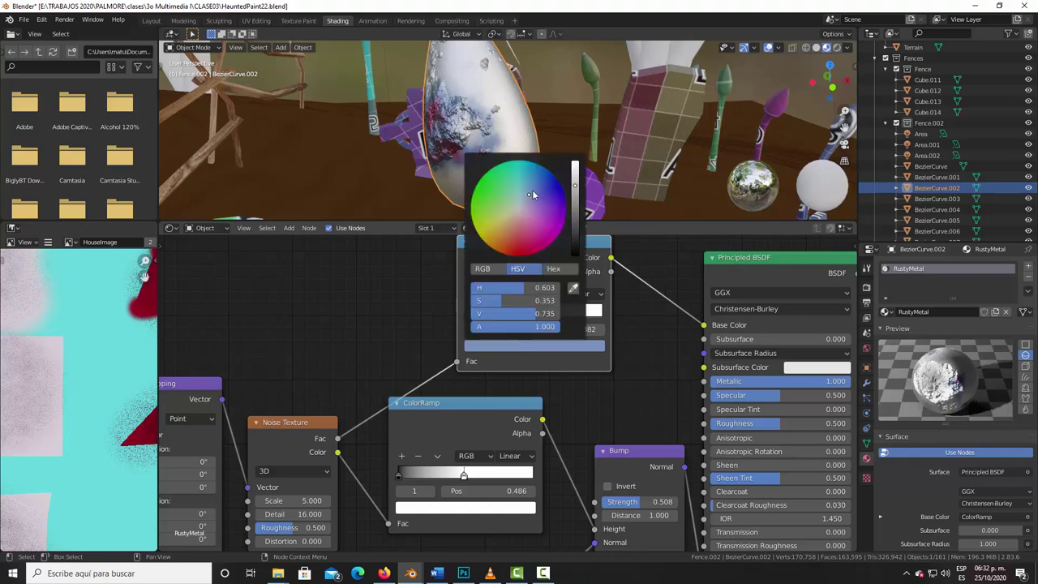
Step: Make the middle stop pale green and shift stops right: red near 0.375, middle at 0.418
left_click(507, 200)
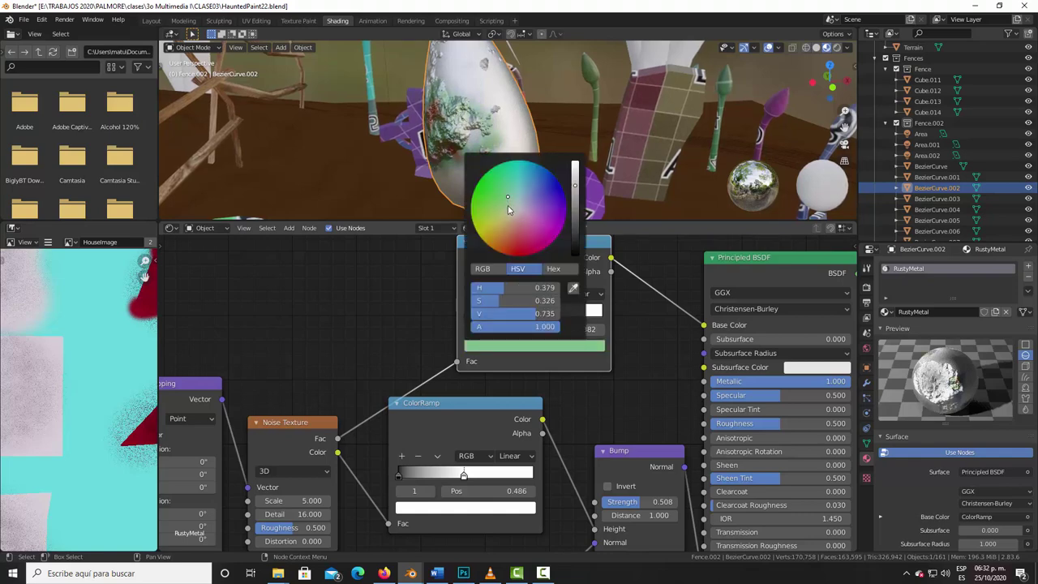
left_click(509, 207)
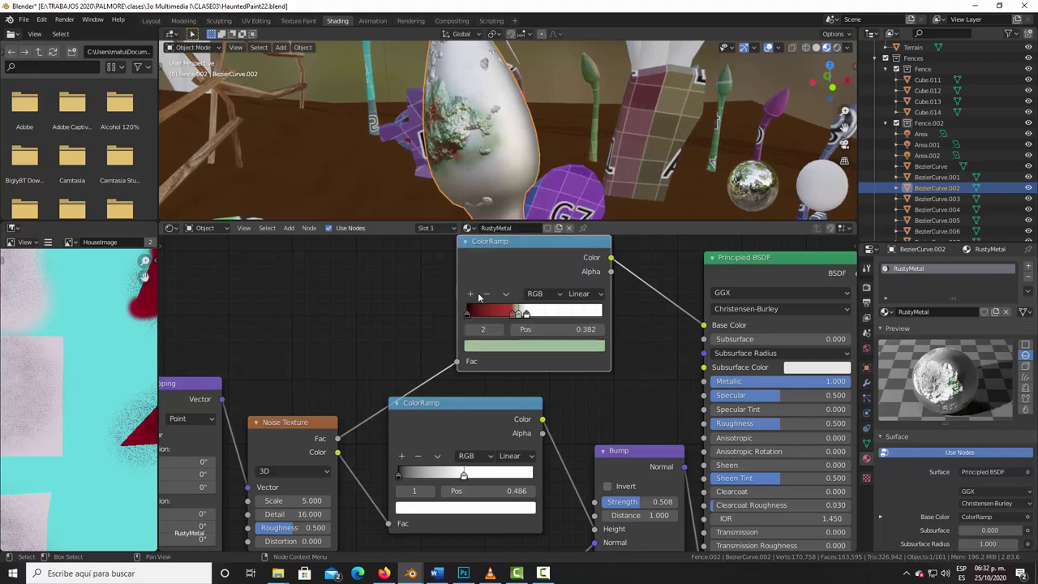
mouse_move(519, 316)
left_mouse_down()
mouse_move(536, 316)
mouse_move(520, 316)
left_mouse_up()
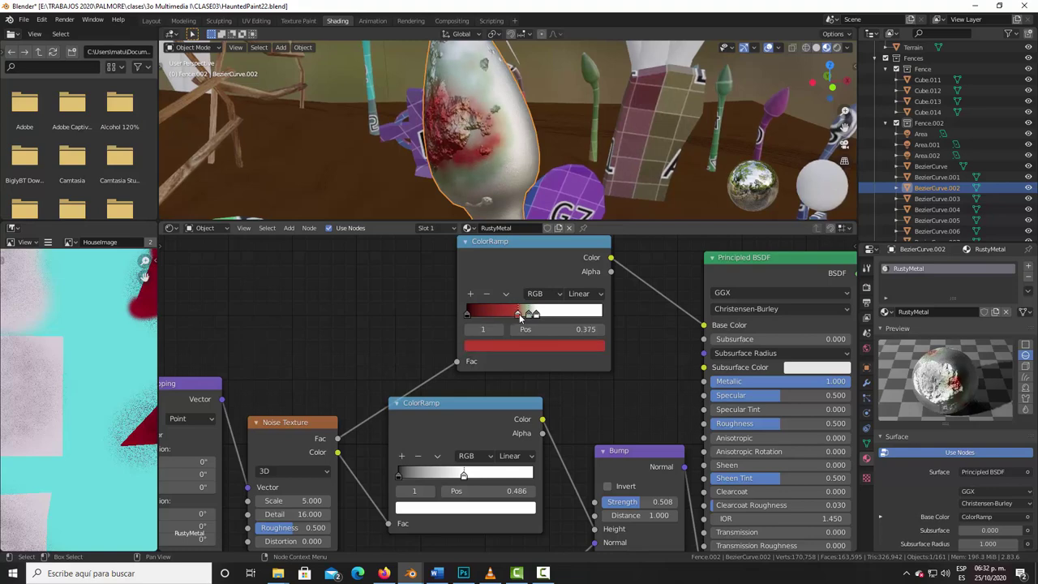
left_click_drag(527, 316, 532, 318)
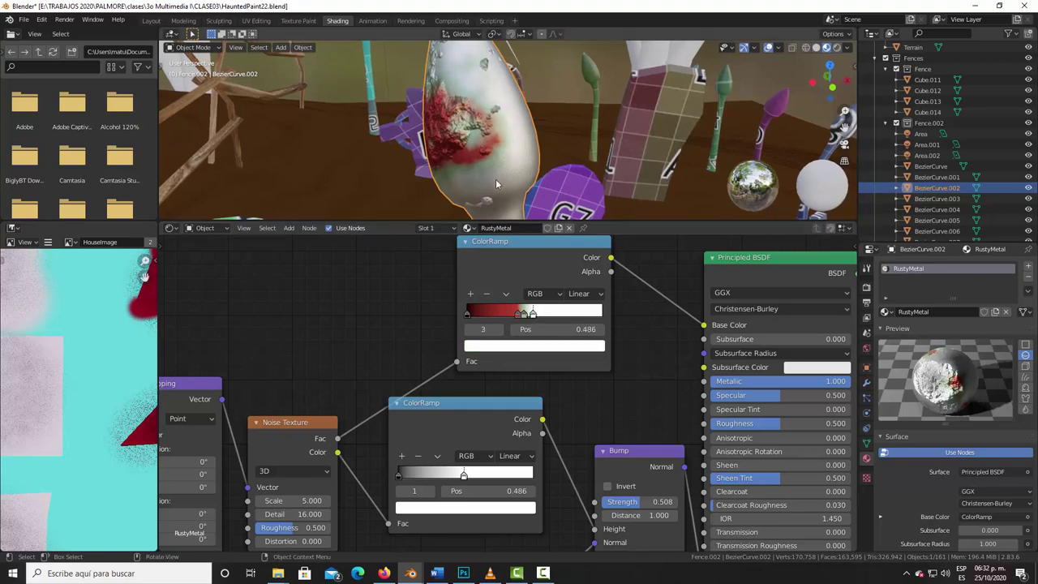
mouse_move(496, 178)
middle_mouse_down()
mouse_move(584, 146)
mouse_move(591, 157)
middle_mouse_up()
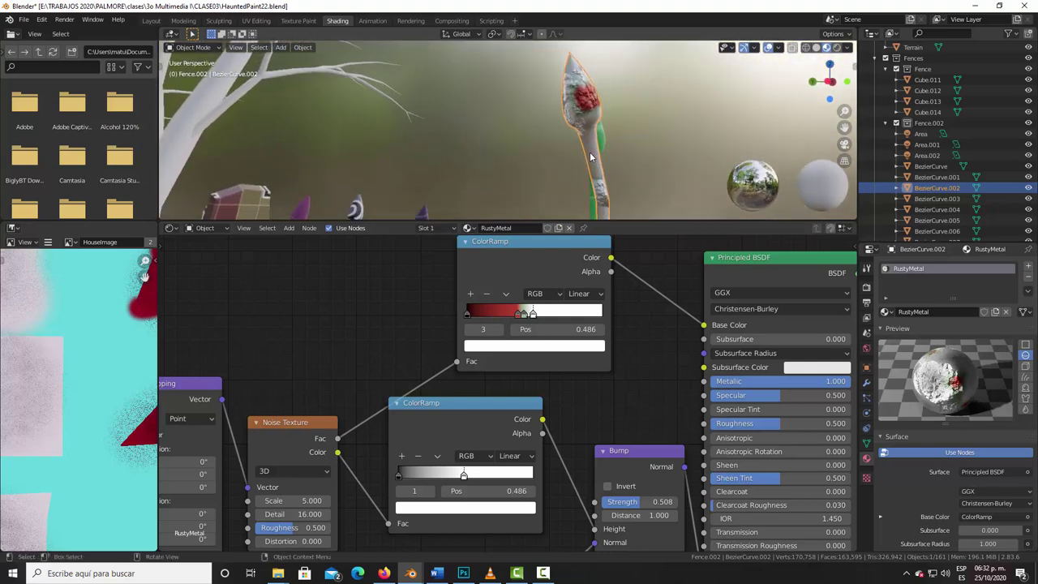
Step: Colour the middle ramp stop orange-red
left_click(525, 315)
left_click(519, 345)
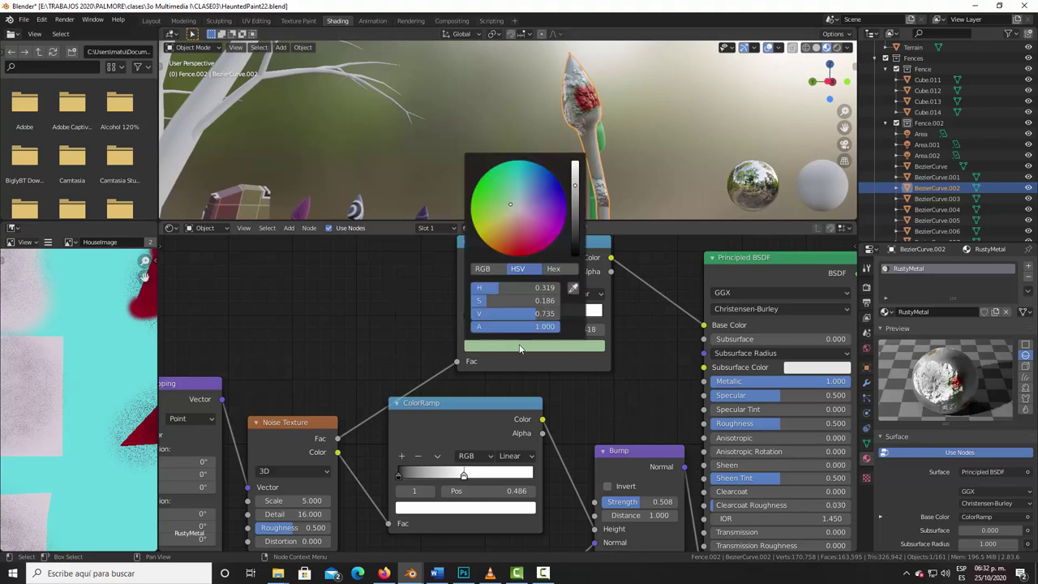
left_click(511, 237)
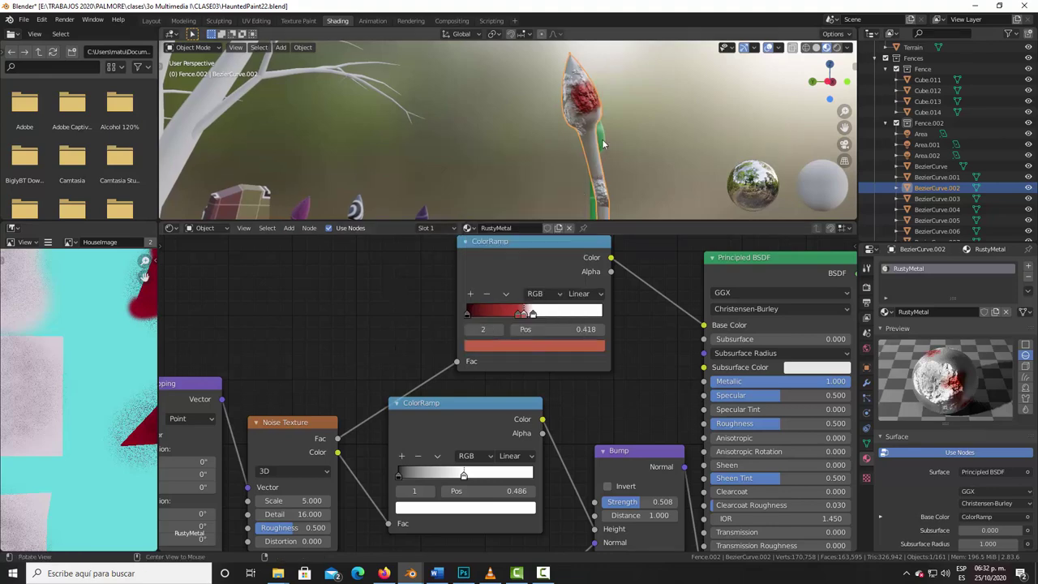
mouse_move(583, 182)
middle_mouse_down()
mouse_move(535, 167)
mouse_move(519, 194)
middle_mouse_up()
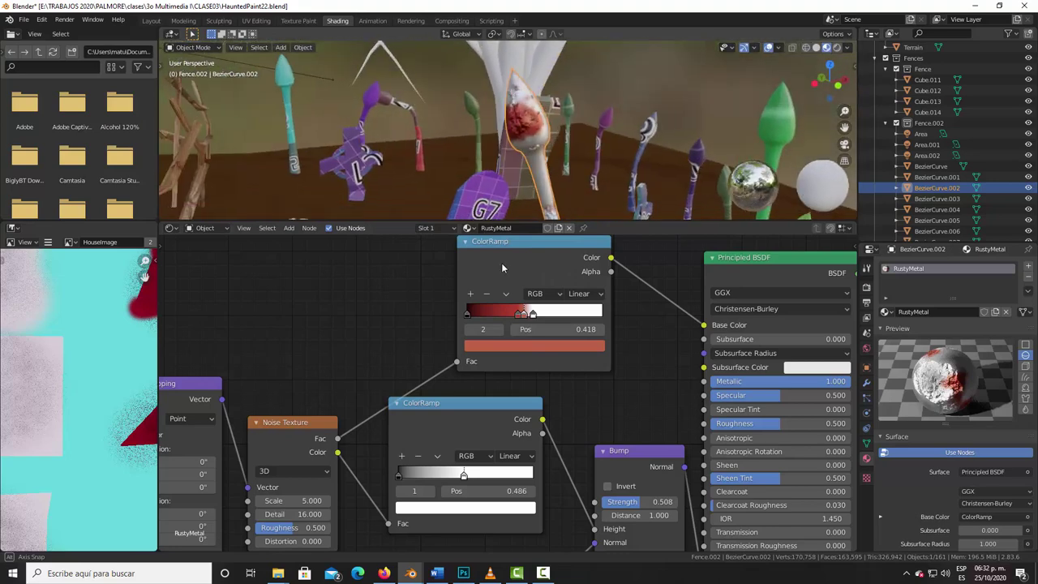
Step: Turn the white end stop light bluish grey (H 0.583, S 0.181, V 0.612)
left_click(533, 315)
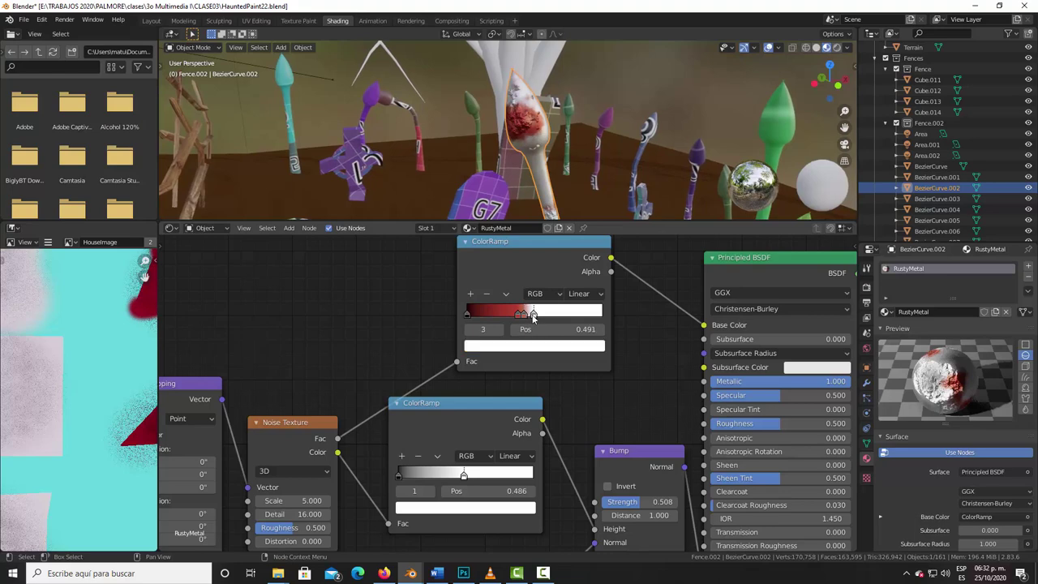
left_click(525, 349)
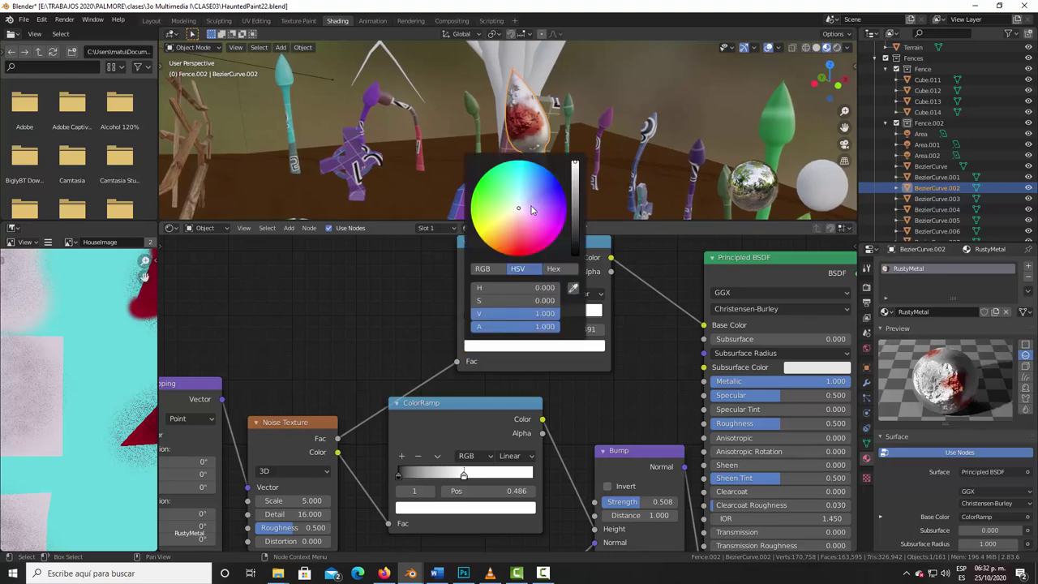
mouse_move(575, 194)
left_mouse_down()
mouse_move(576, 216)
mouse_move(575, 196)
left_mouse_up()
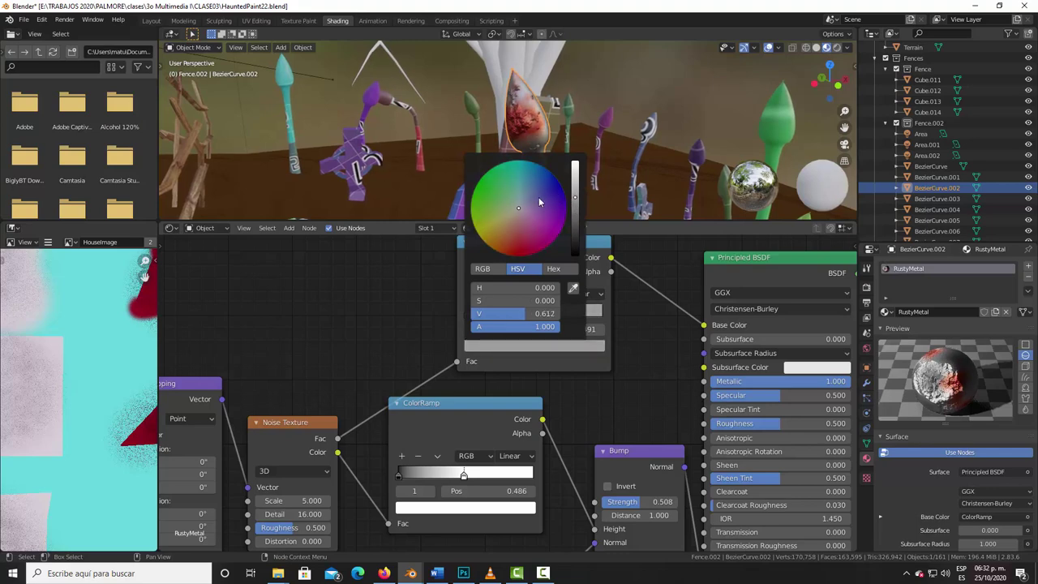
left_click(527, 193)
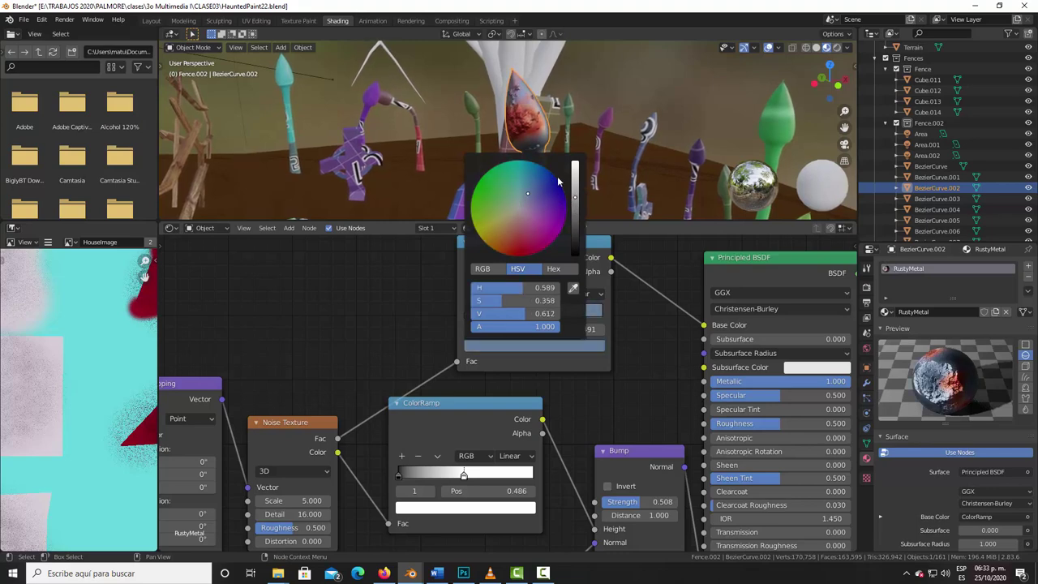
left_click(522, 200)
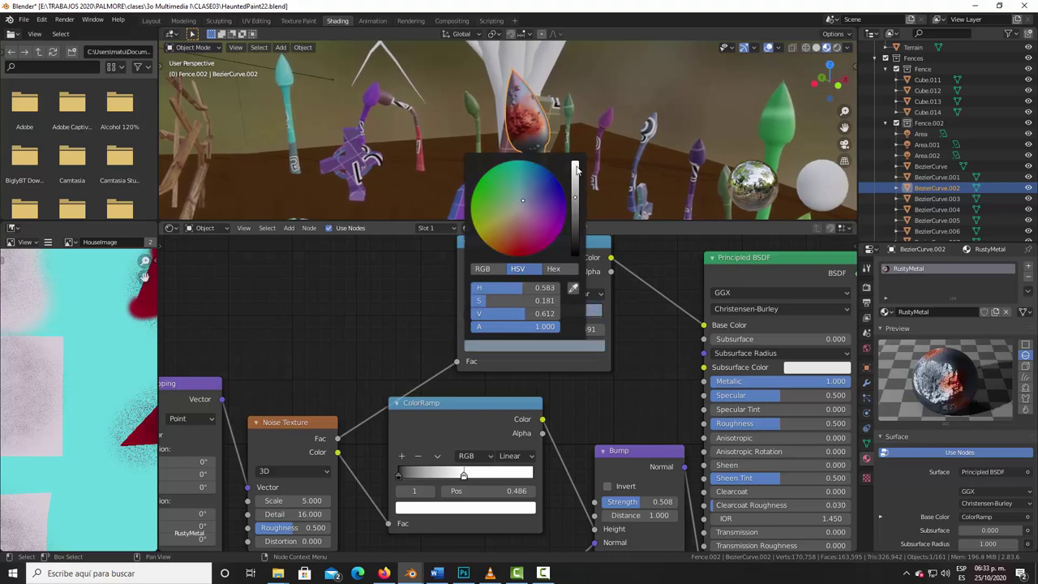
middle_click_drag(571, 148, 521, 268)
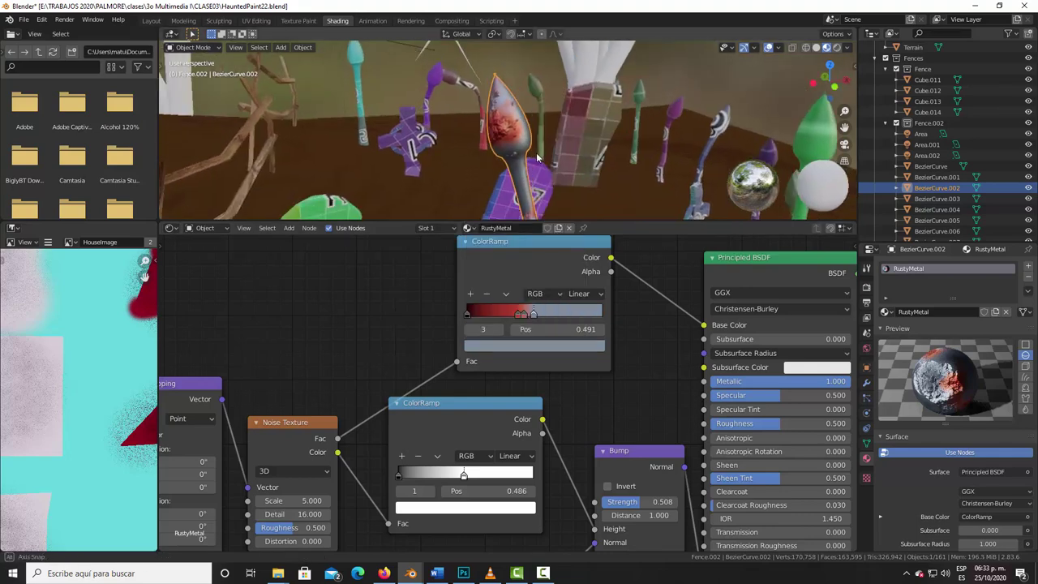
left_click(524, 316)
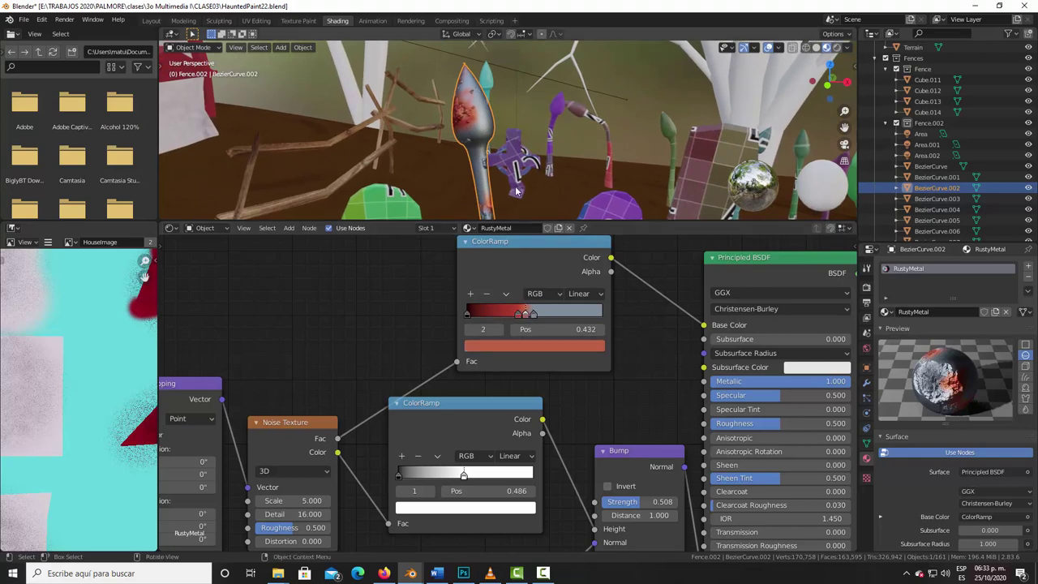
Step: Slide the orange-red ramp stop to position 0.450 and select the first stop
scroll(480, 162, "up", 1)
scroll(480, 162, "up", 2)
middle_click_drag(480, 162, 454, 175)
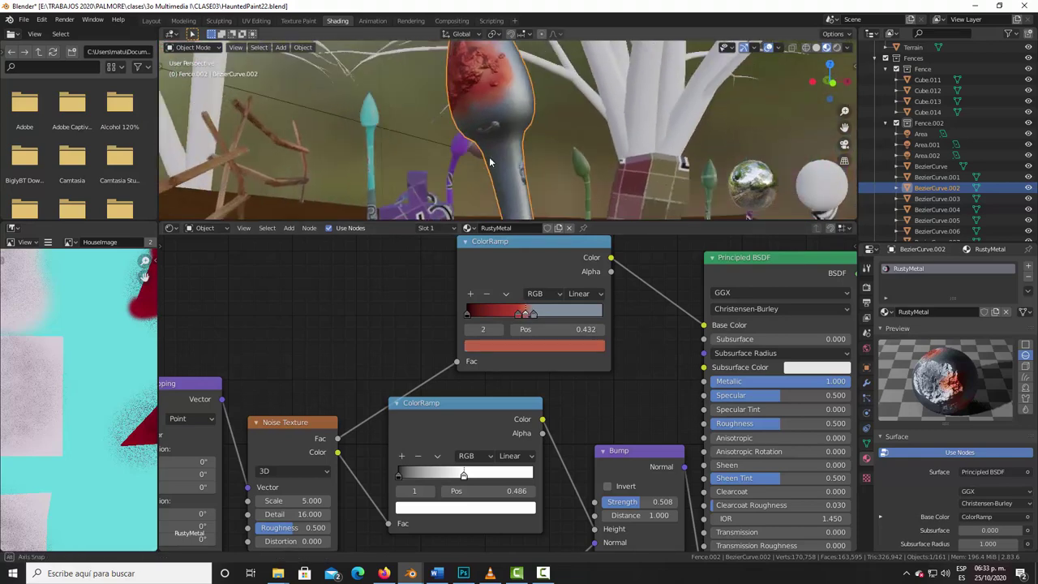
left_click_drag(528, 317, 537, 313)
left_click(517, 314)
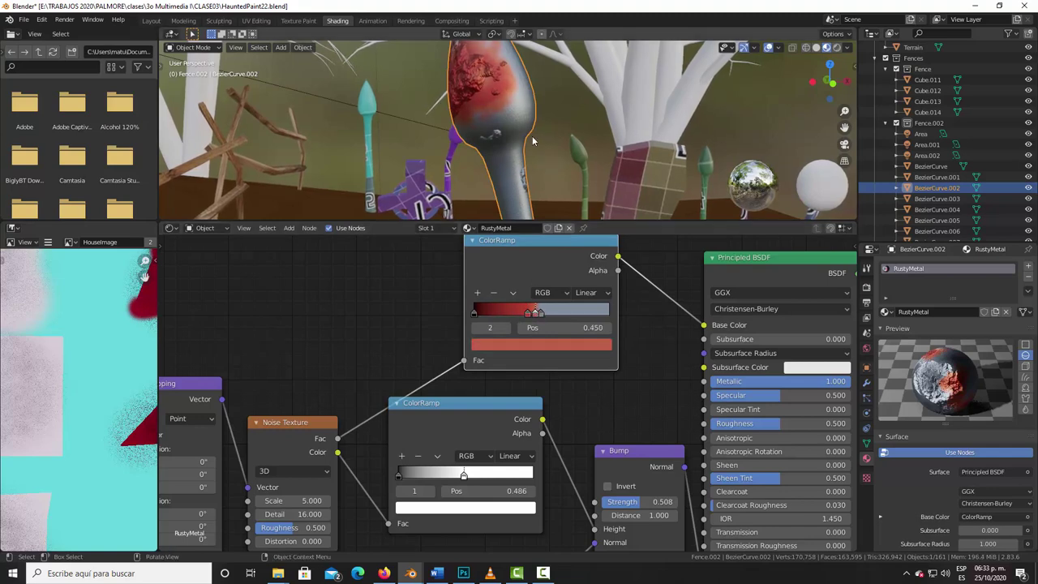
middle_click_drag(532, 140, 532, 135)
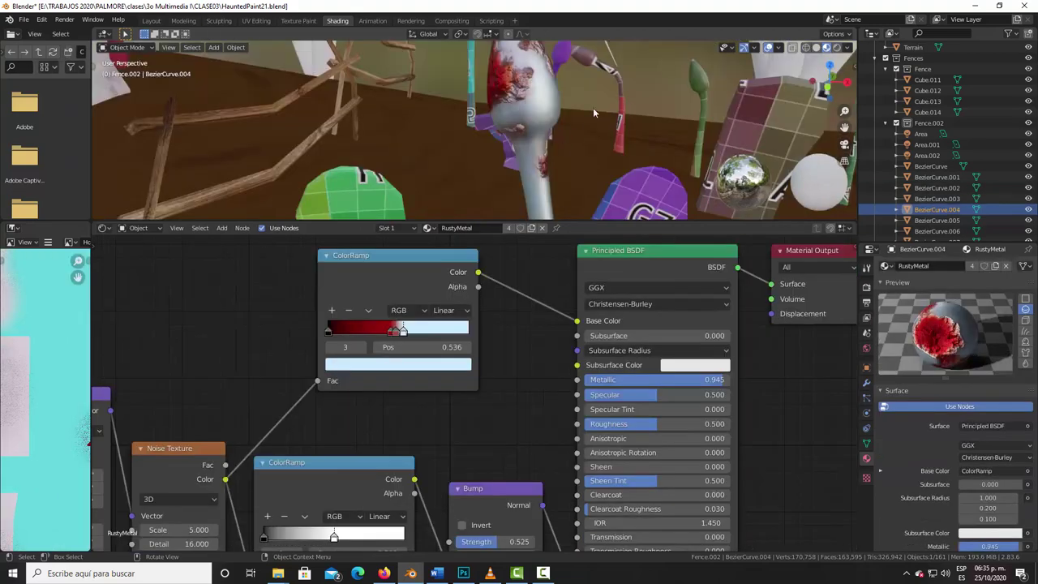
Step: Select the BezierCurve.002 post and orbit around it to inspect the rust
key("super")
left_click(528, 136)
mouse_move(528, 135)
middle_mouse_down()
mouse_move(549, 142)
mouse_move(552, 120)
mouse_move(509, 133)
mouse_move(558, 101)
mouse_move(497, 136)
mouse_move(528, 123)
middle_mouse_up()
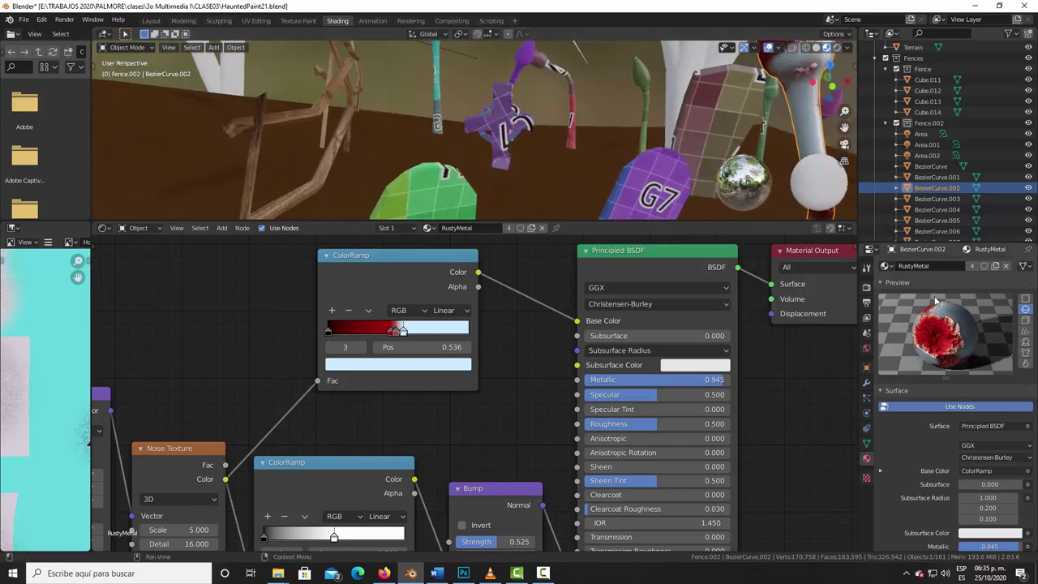
Step: Switch to the Layout workspace and orbit and zoom to view the rusty posts among the tombstones
left_click(151, 20)
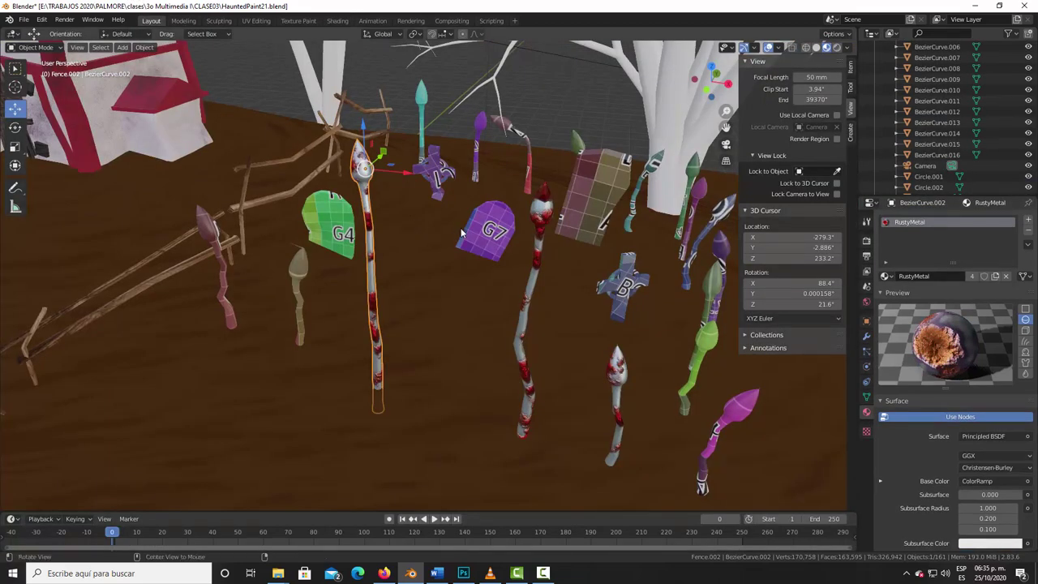
mouse_move(441, 242)
middle_mouse_down()
mouse_move(464, 225)
mouse_move(642, 341)
mouse_move(513, 270)
mouse_move(441, 270)
middle_mouse_up()
scroll(479, 269, "up", 2)
scroll(478, 269, "up", 1)
scroll(441, 274, "down", 2)
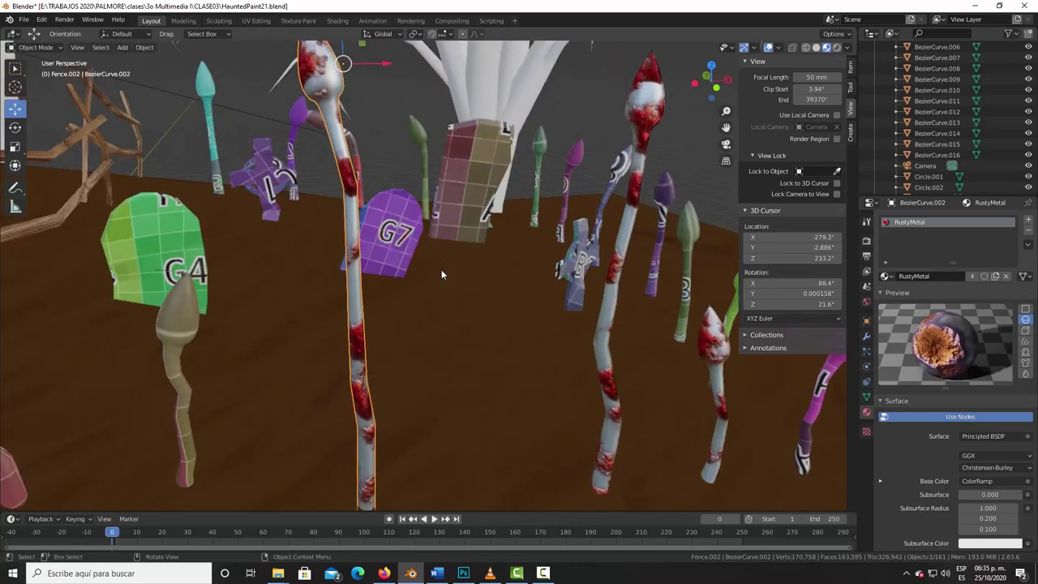
scroll(441, 274, "down", 2)
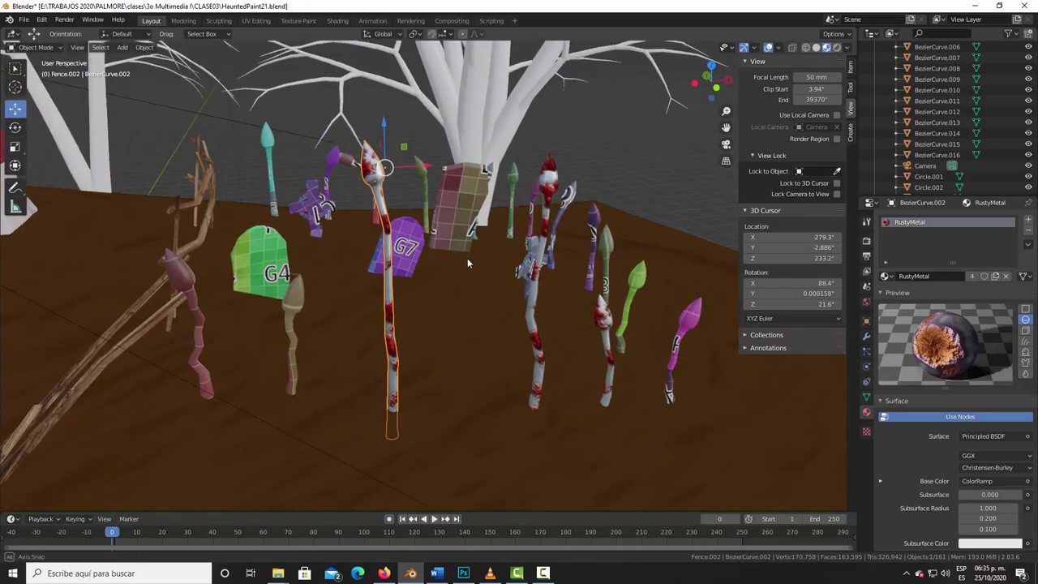
middle_click_drag(487, 263, 467, 263)
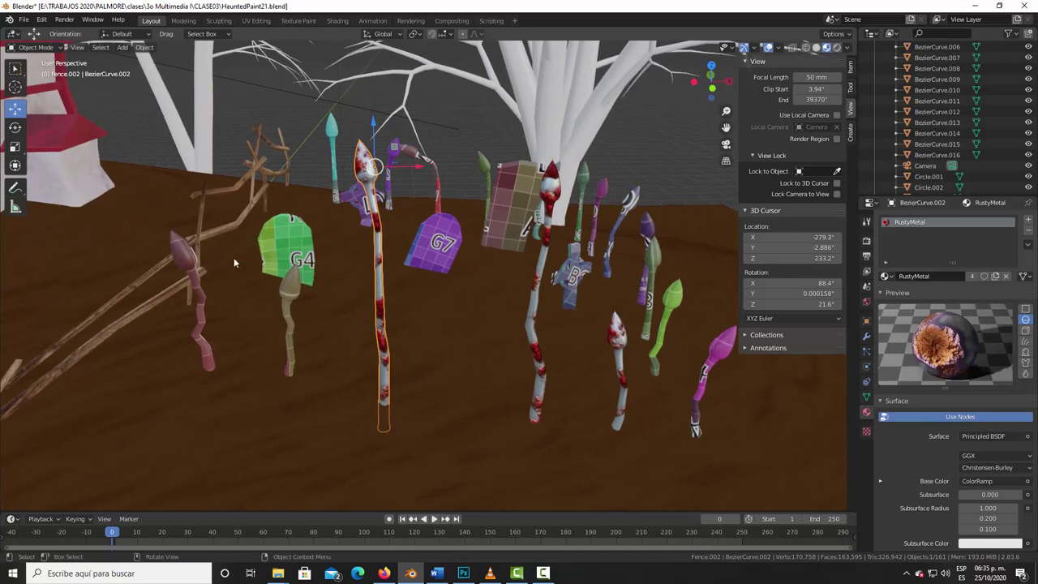
Step: Give the pink post on the left RustyMetal instead of ColorGrid, then select the brown stick by G4
left_click(184, 253)
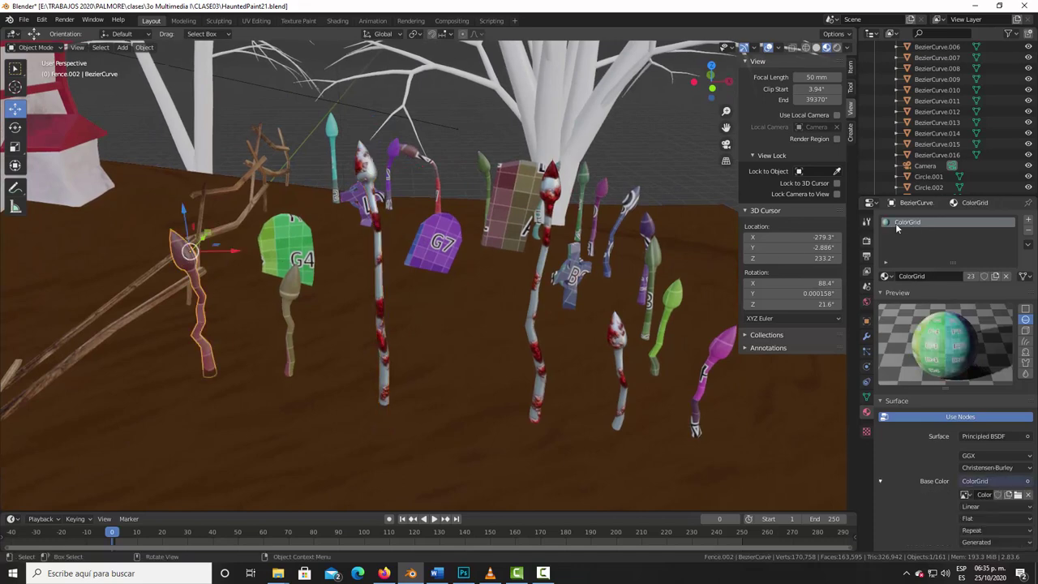
left_click(887, 277)
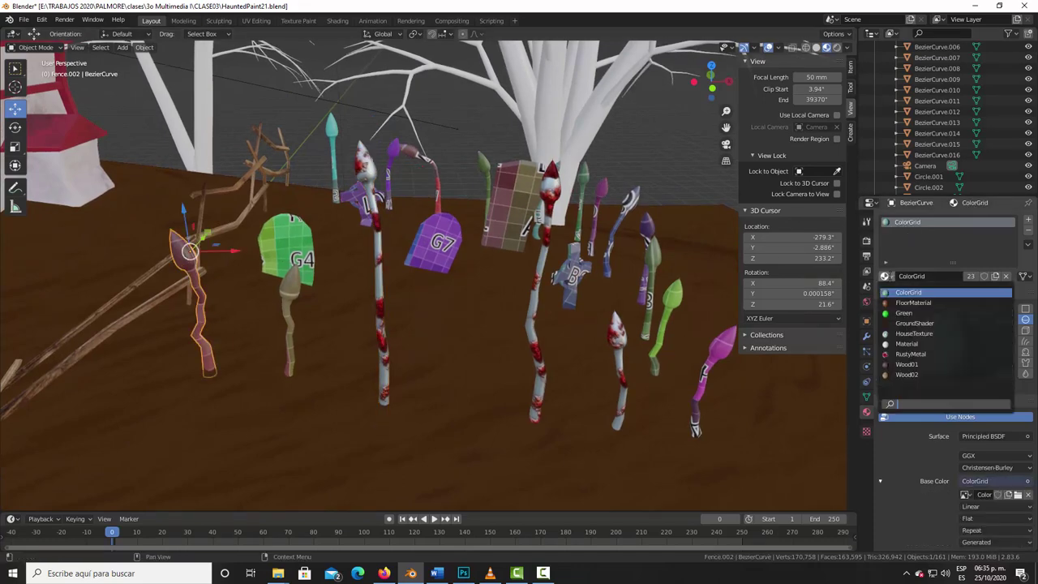
left_click(900, 354)
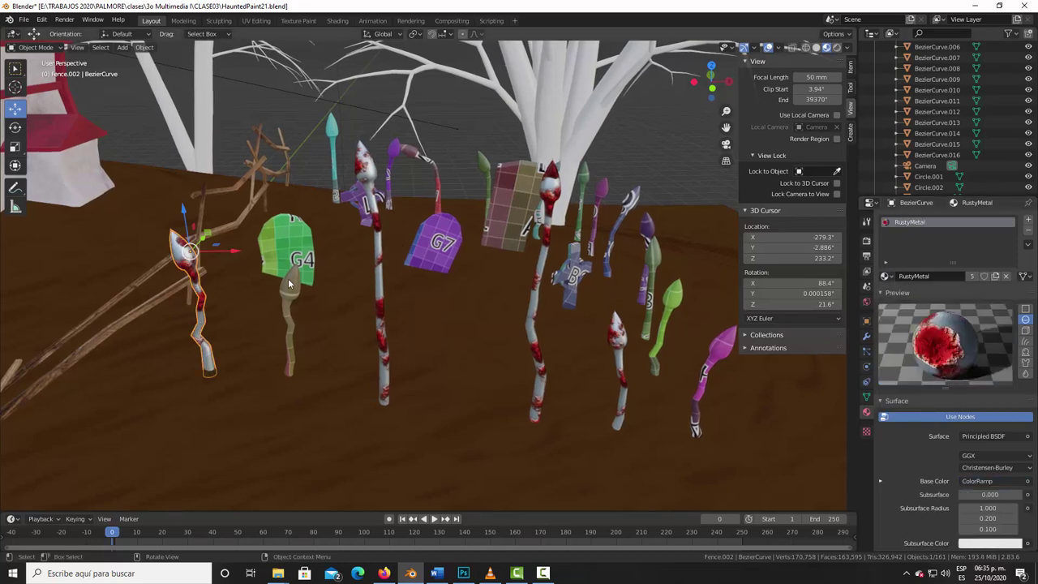
left_click(290, 284)
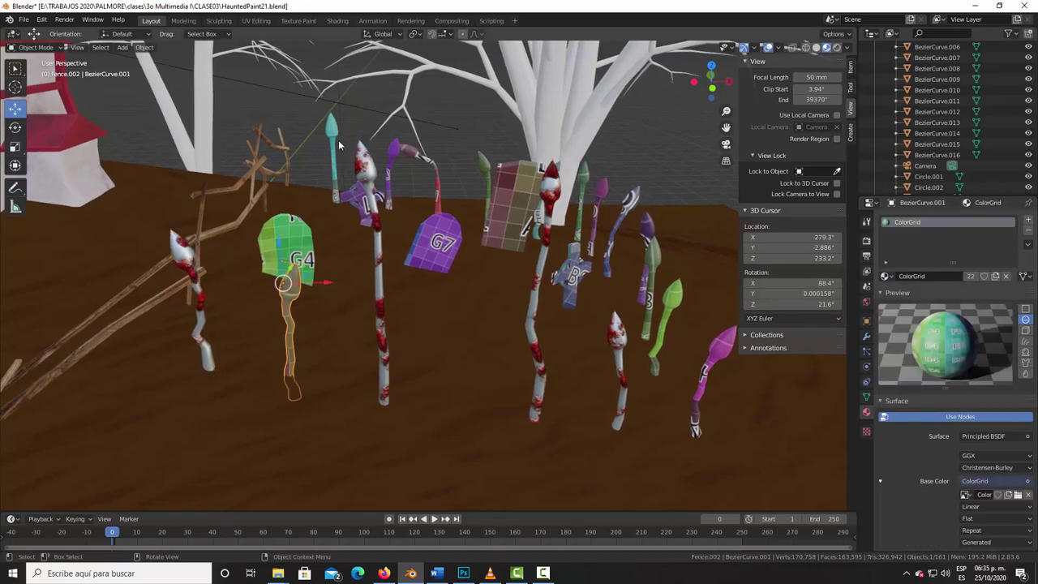
Step: Add the pink hook, green stick, magenta and other colourful curve posts to the selection
left_click(393, 153, "shift")
left_click(417, 157, "shift")
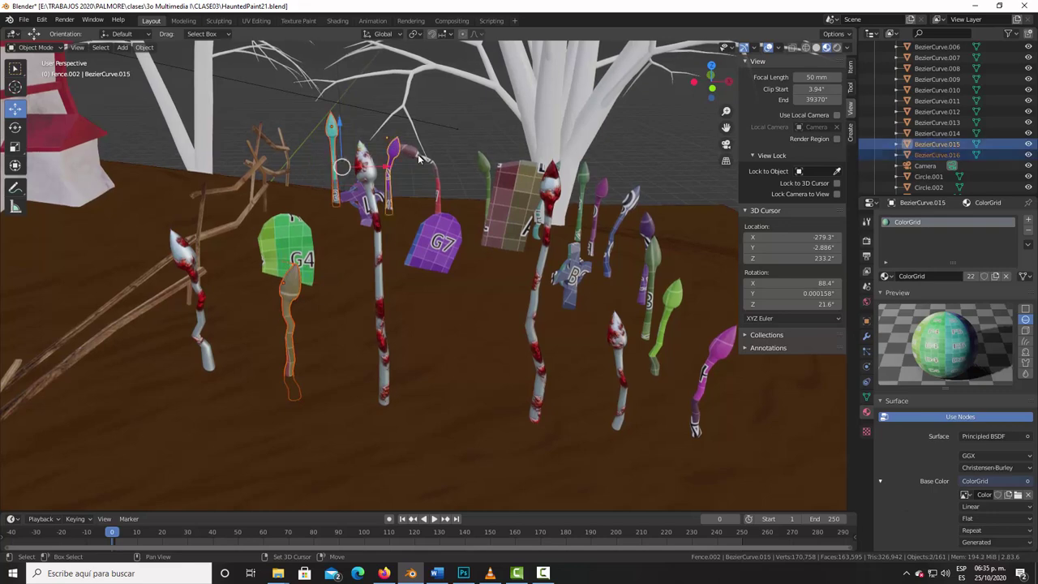
left_click(483, 162, "shift")
left_click(587, 185, "shift")
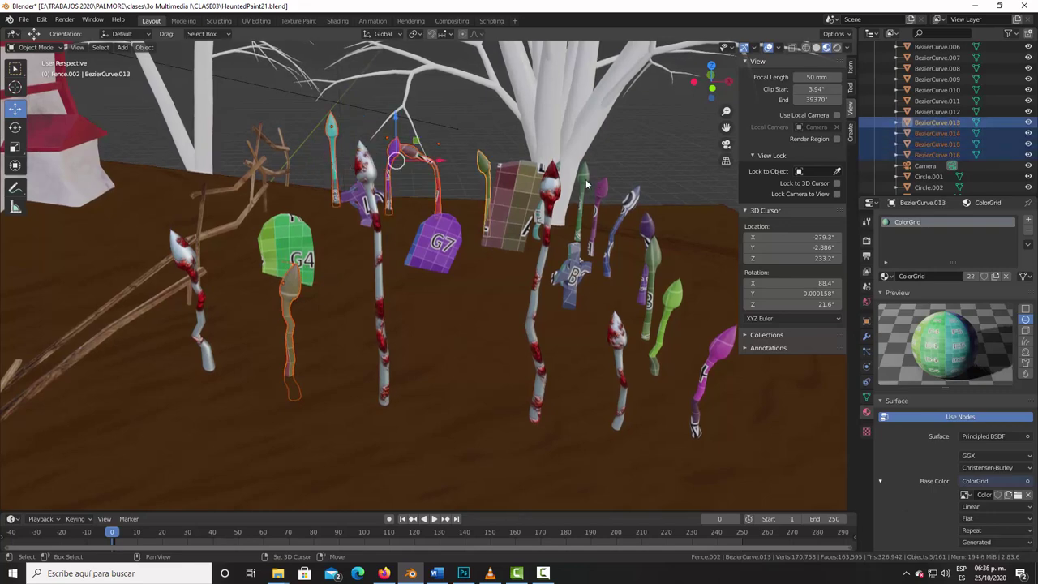
left_click(560, 168, "shift")
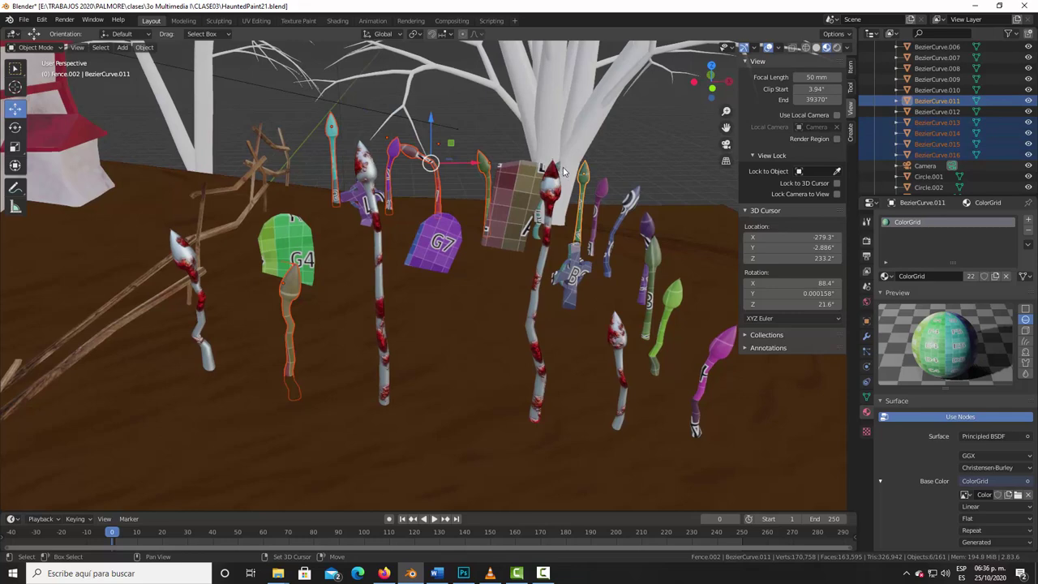
left_click(624, 201, "shift")
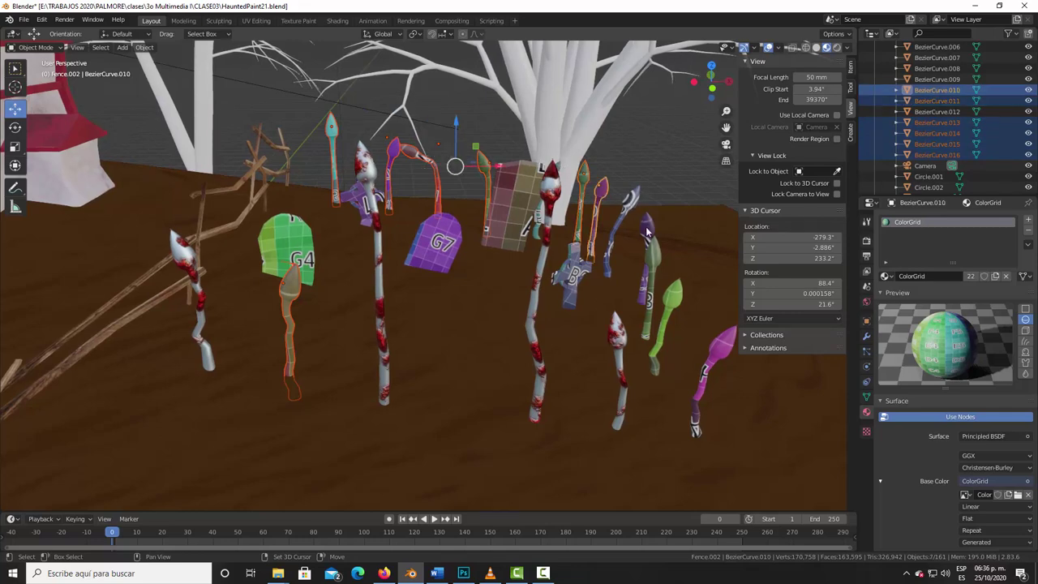
left_click(649, 235, "shift")
left_click(655, 255, "shift")
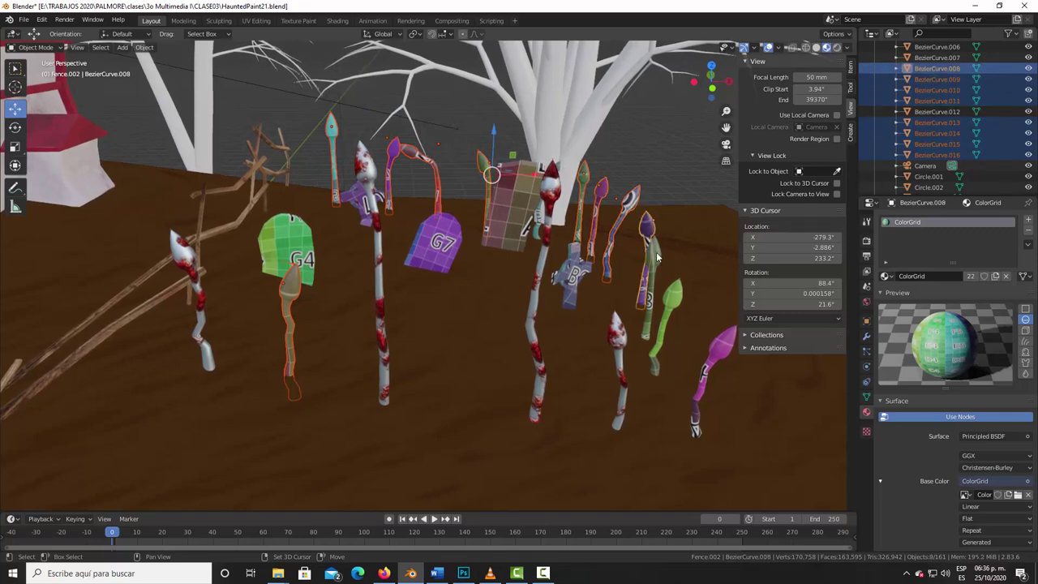
left_click(674, 297, "shift")
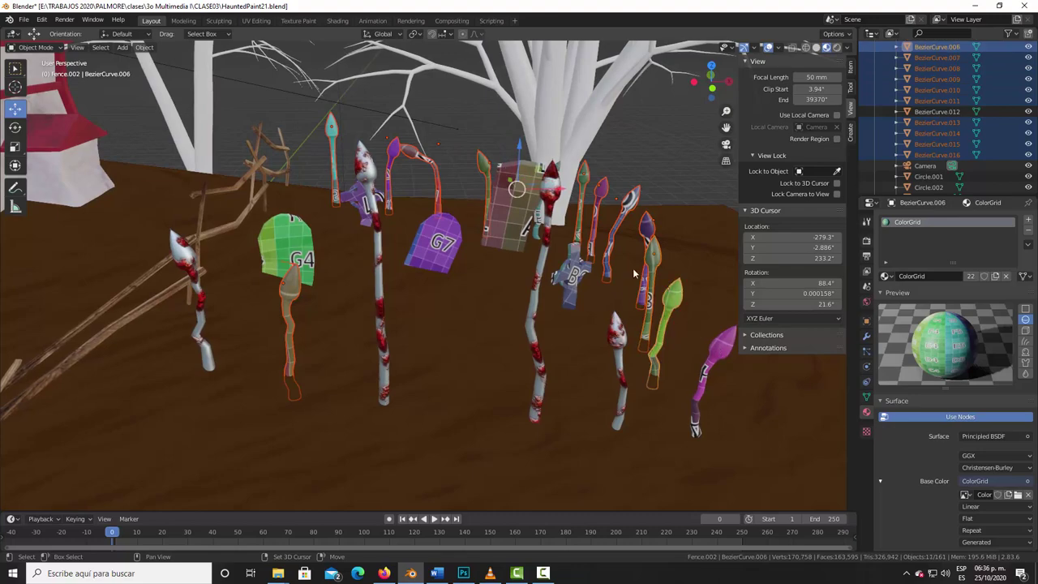
left_click(718, 345, "shift")
left_click(545, 247, "shift")
Step: Refine the selection near the barn, adding the remaining posts and a rusty post last as active
mouse_move(546, 248)
middle_mouse_down()
mouse_move(482, 240)
mouse_move(637, 250)
mouse_move(540, 221)
middle_mouse_up()
middle_click_drag(367, 200, 384, 209)
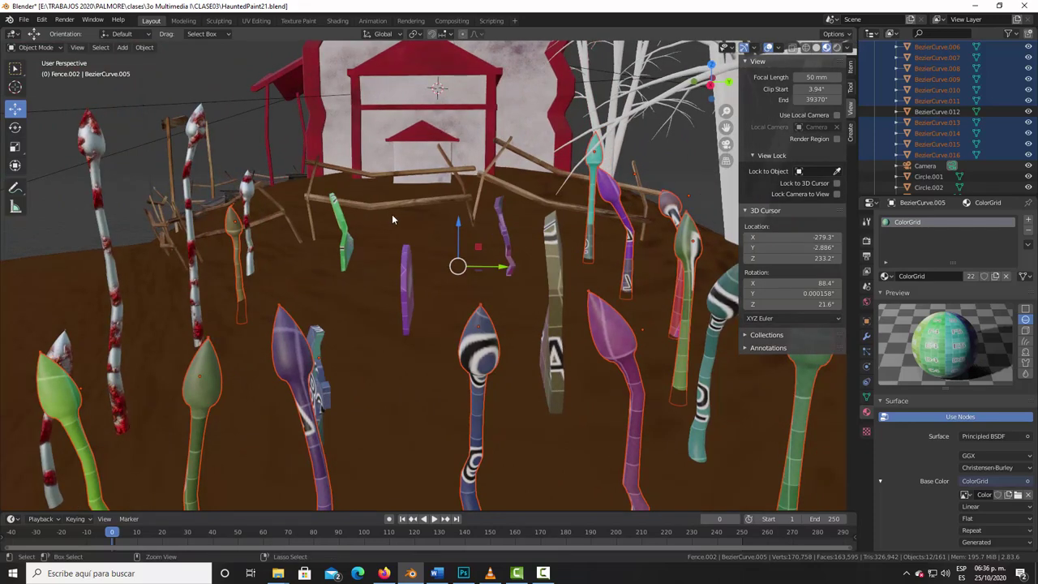
left_click(392, 214, "shift")
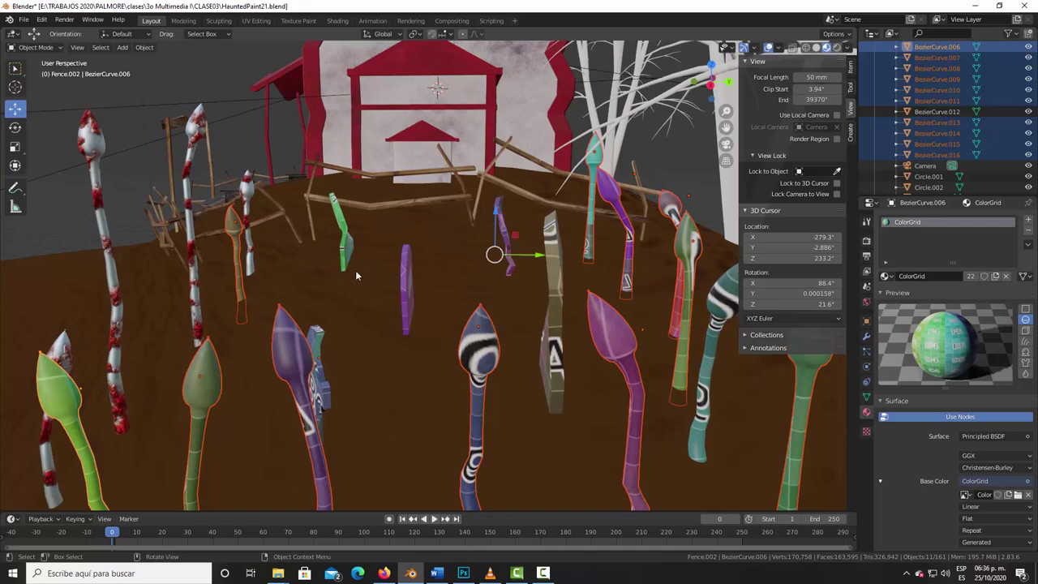
scroll(641, 297, "up", 2)
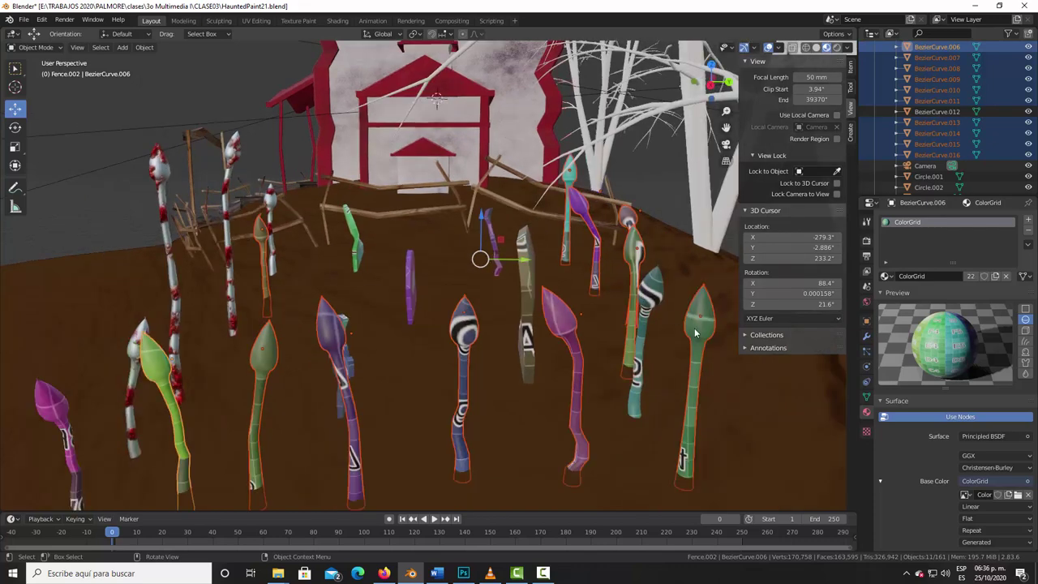
left_click(656, 297, "shift")
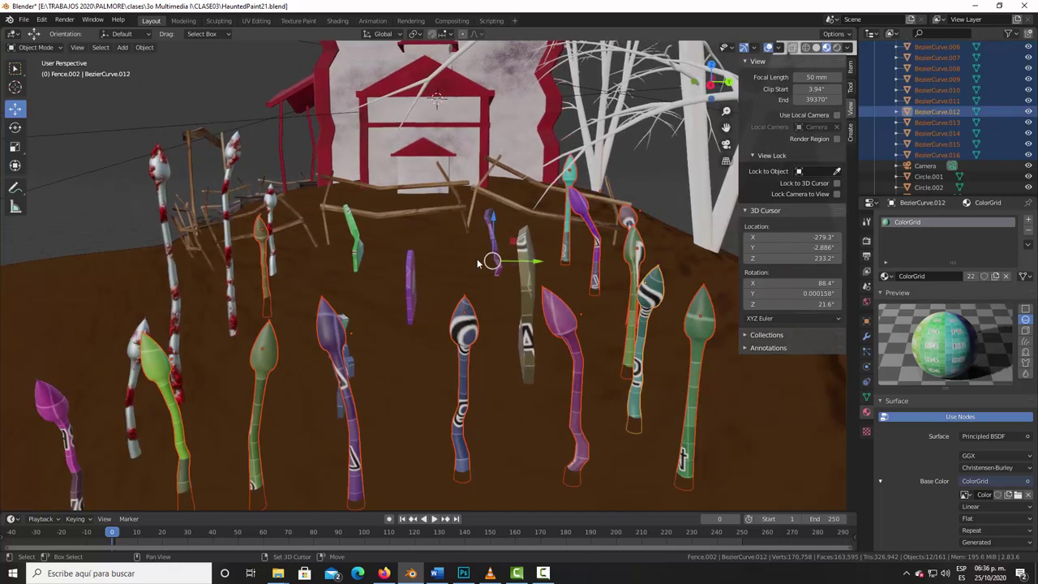
left_click(61, 401, "shift")
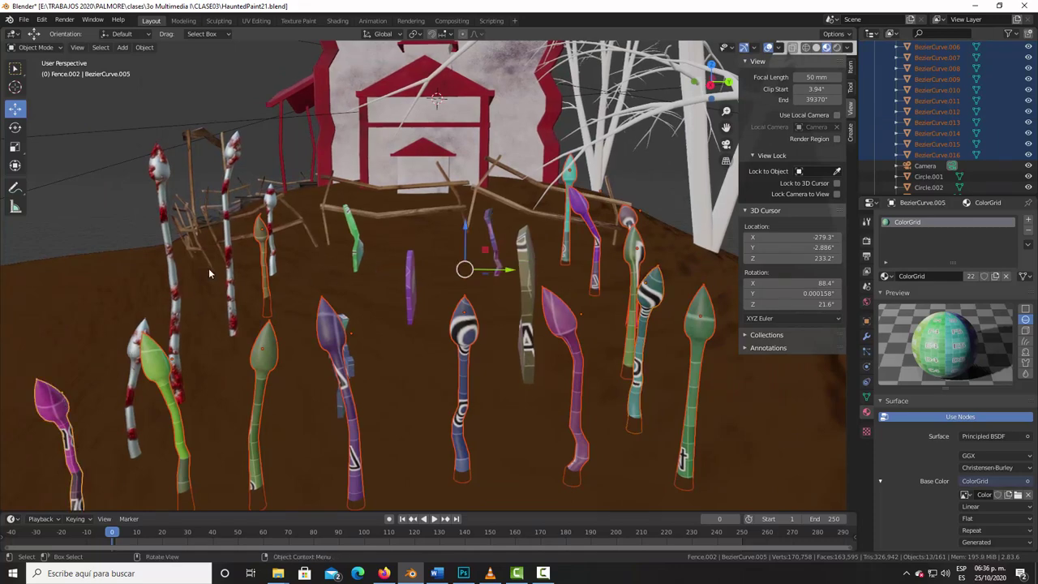
left_click(164, 177, "shift")
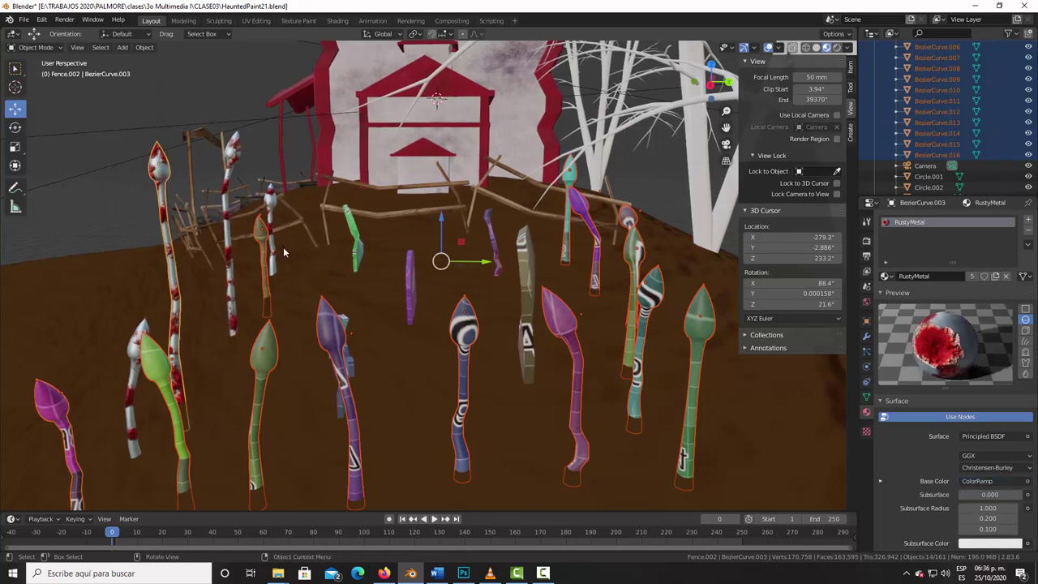
Step: Link RustyMetal to all selected posts with Link Materials, then deselect and orbit to inspect them
key("ctrl+l")
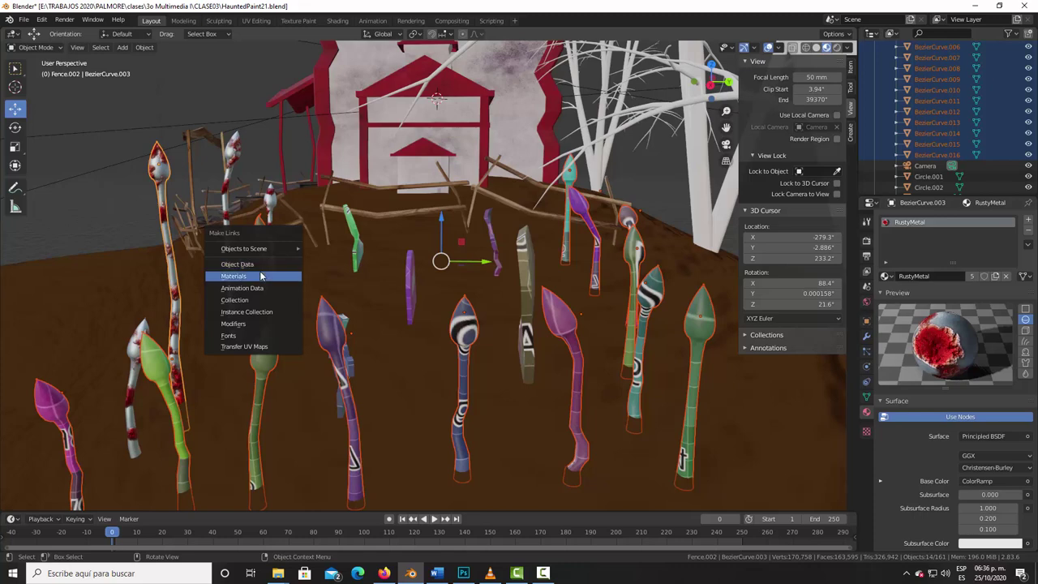
left_click(261, 276)
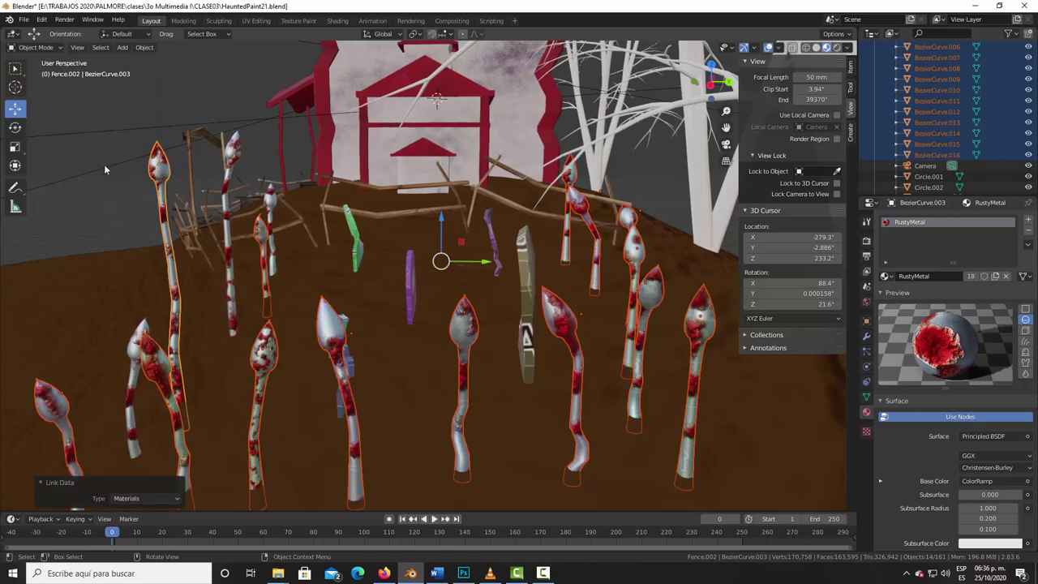
key("alt+a")
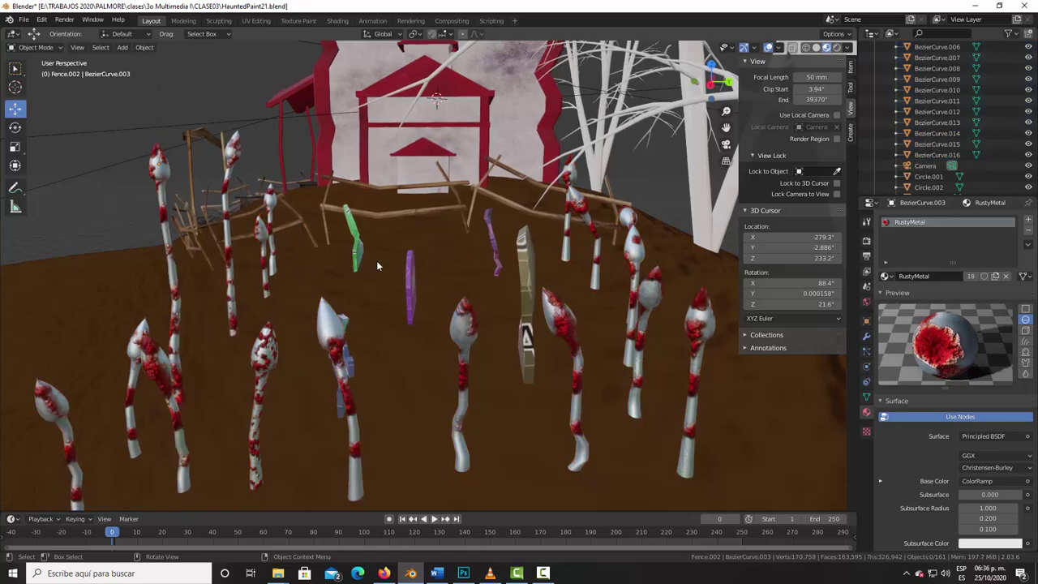
mouse_move(450, 257)
middle_mouse_down()
mouse_move(434, 264)
mouse_move(303, 217)
middle_mouse_up()
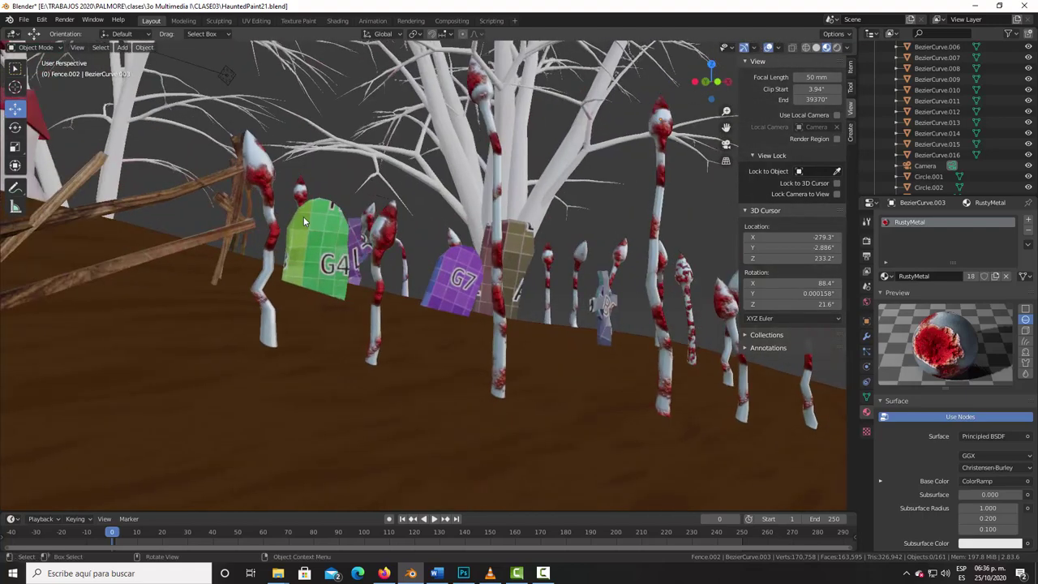
scroll(310, 208, "down", 3)
scroll(309, 203, "down", 3)
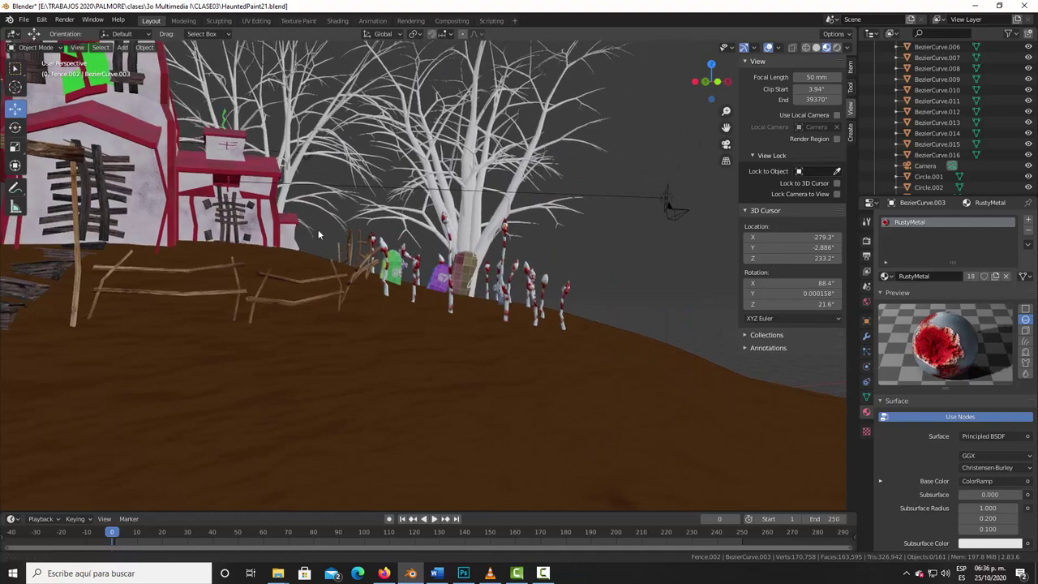
mouse_move(300, 203)
middle_mouse_down()
mouse_move(398, 322)
mouse_move(347, 275)
middle_mouse_up()
scroll(394, 318, "up", 3)
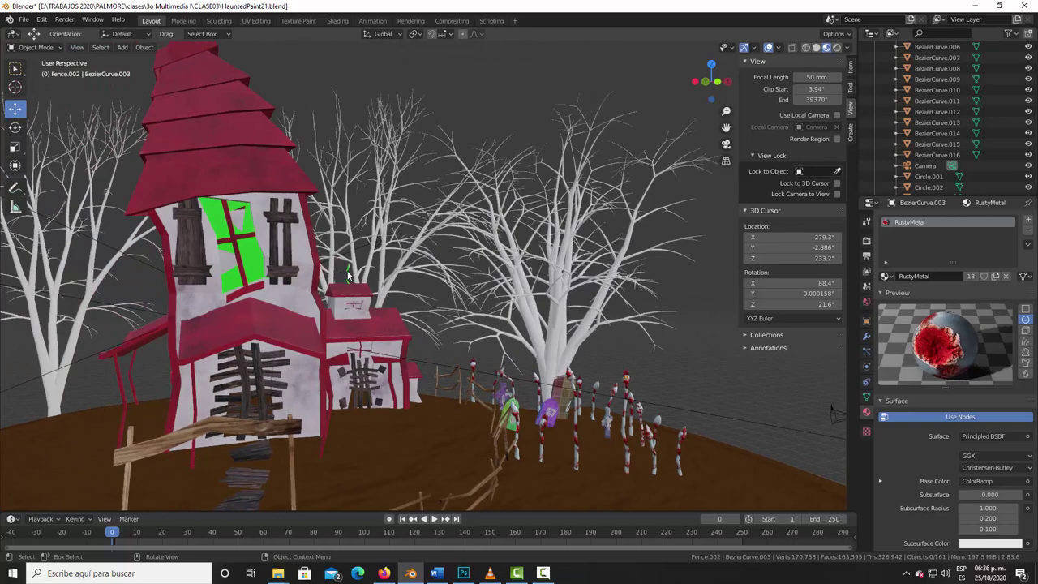
Step: Select and frame the green zigzag roof spire and assign it RustyMetal
left_click(350, 275)
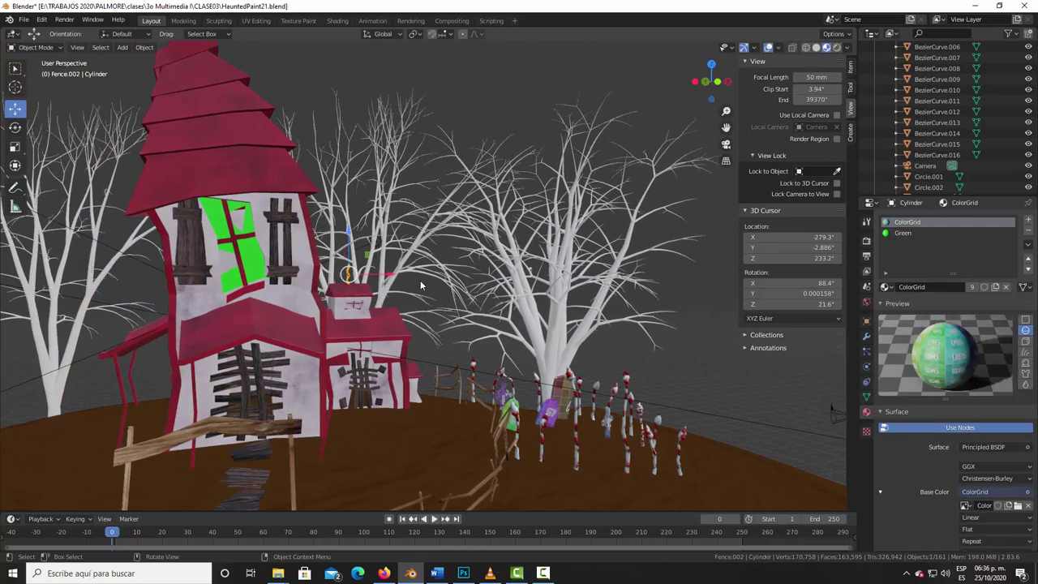
key("KP_Decimal")
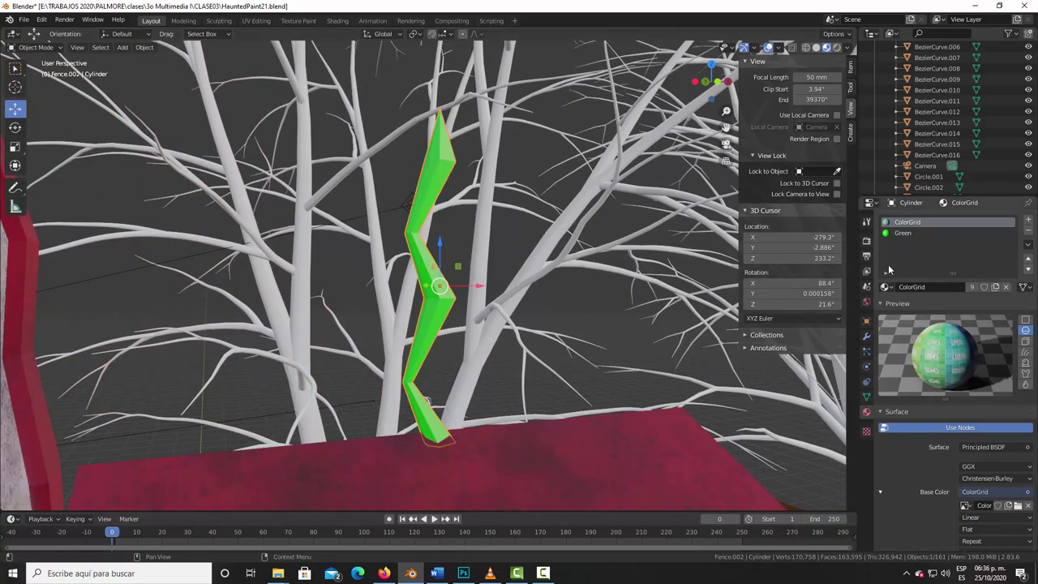
left_click(886, 287)
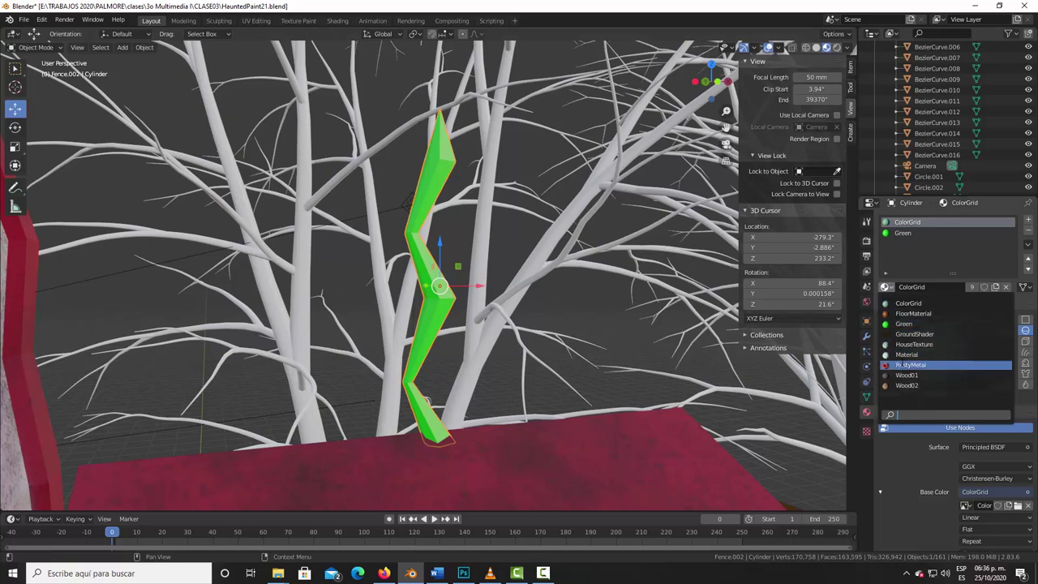
left_click(898, 365)
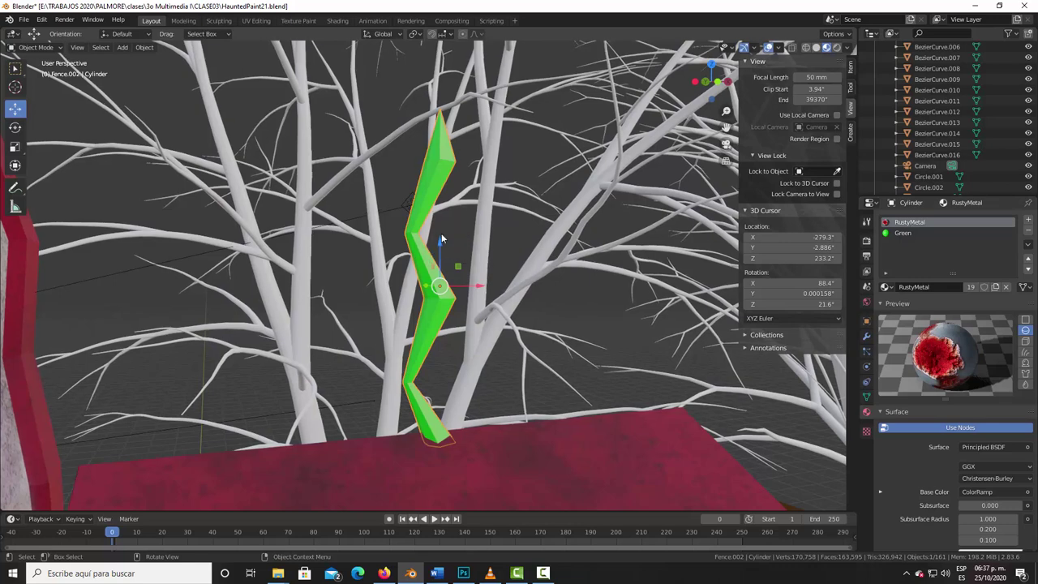
Step: Remove the spire's Green material slot so only RustyMetal remains
scroll(443, 238, "down", 2)
scroll(442, 238, "down", 1)
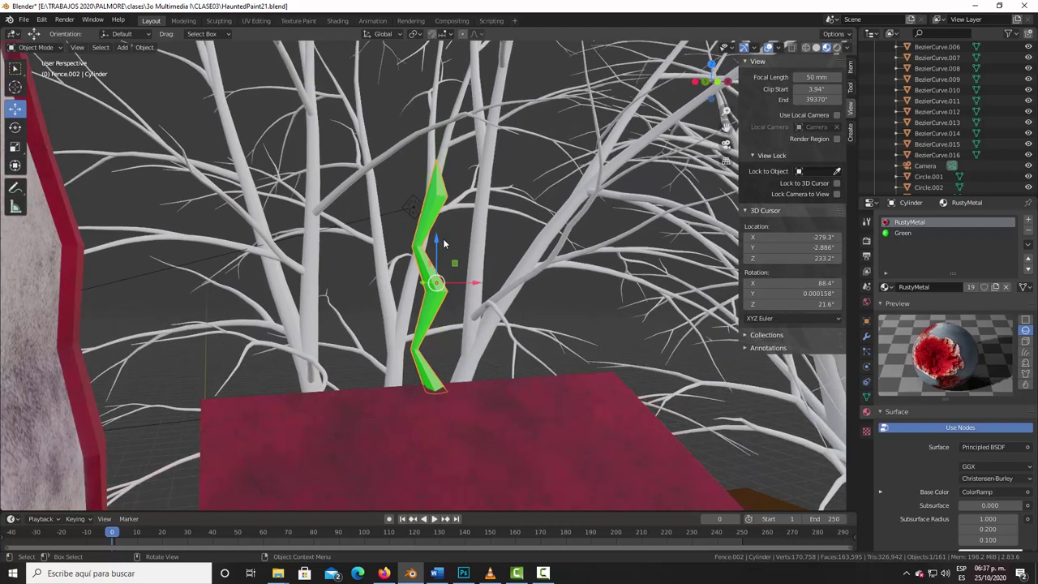
scroll(442, 239, "down", 2)
scroll(463, 243, "down", 1)
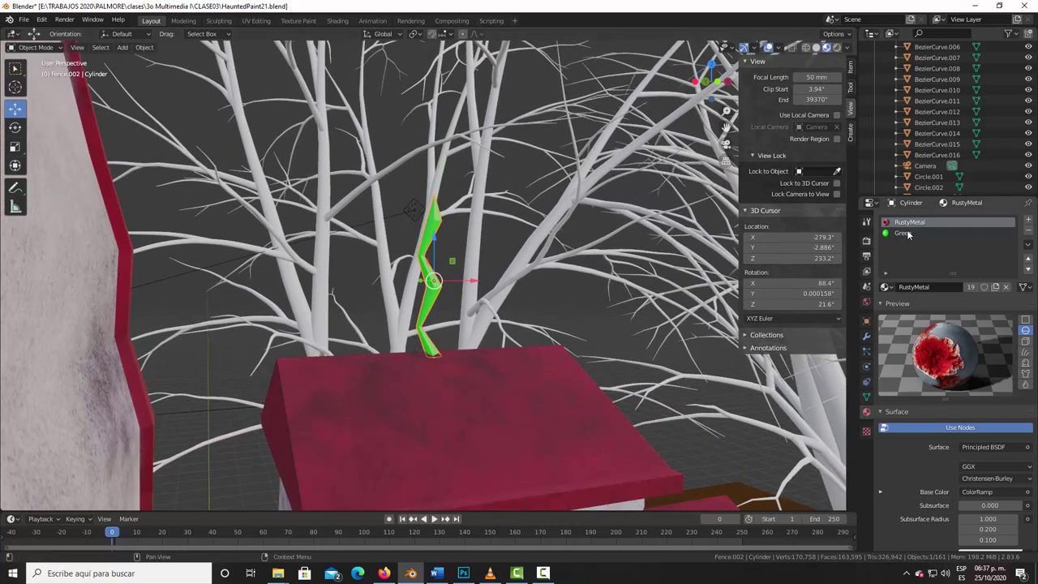
left_click(908, 234)
left_click(1028, 230)
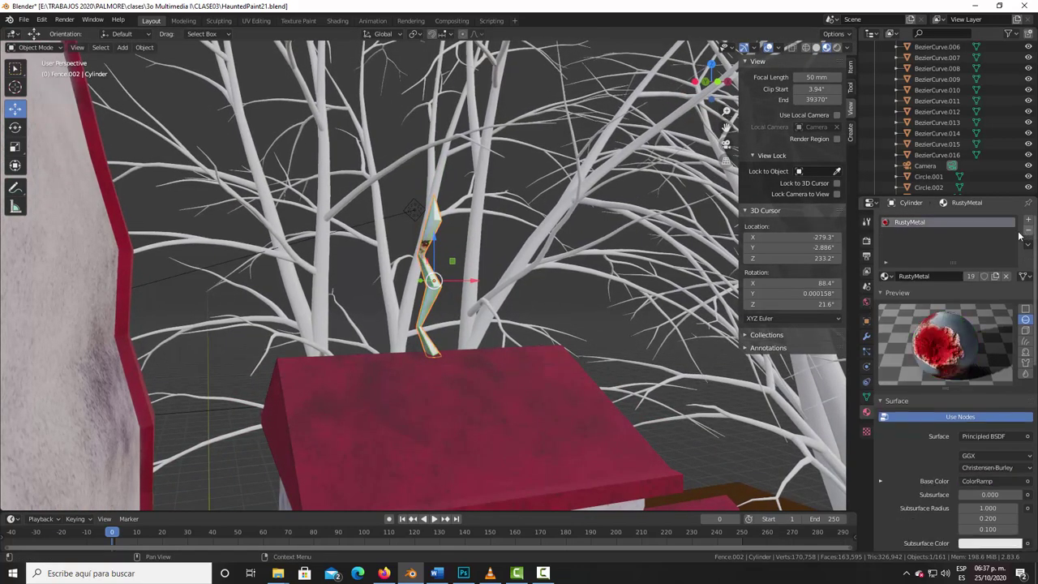
scroll(398, 229, "up", 3)
scroll(397, 233, "up", 2)
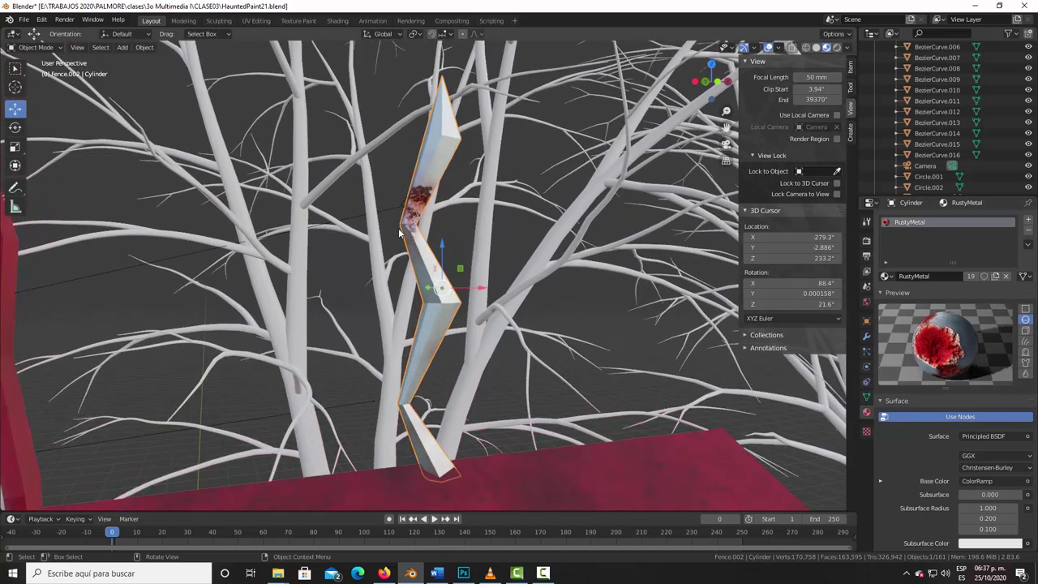
scroll(398, 230, "down", 5)
scroll(398, 227, "down", 3)
scroll(374, 330, "up", 2)
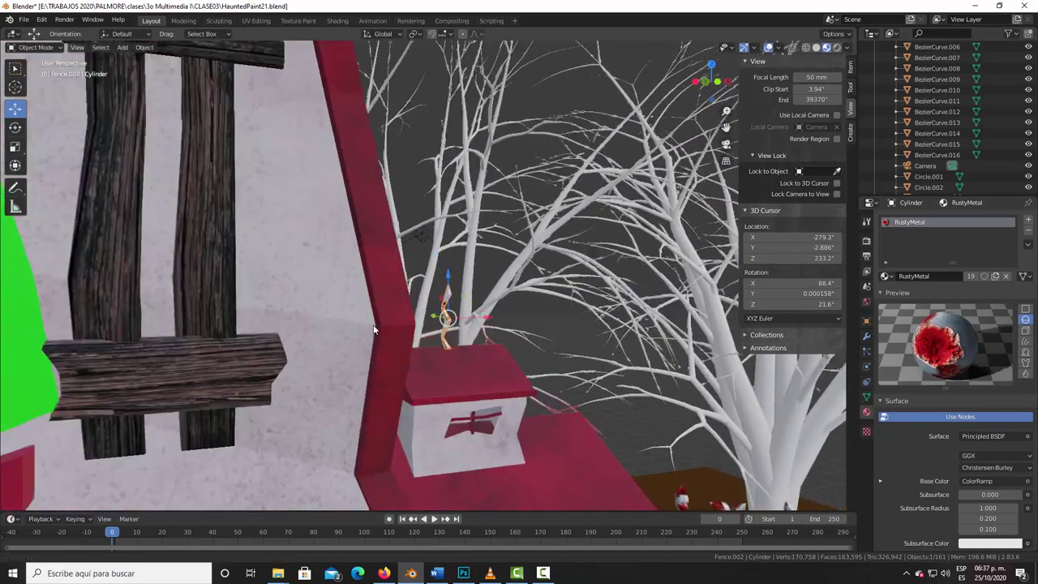
mouse_move(374, 330)
middle_mouse_down()
mouse_move(436, 390)
mouse_move(292, 216)
mouse_move(294, 176)
mouse_move(339, 325)
middle_mouse_up()
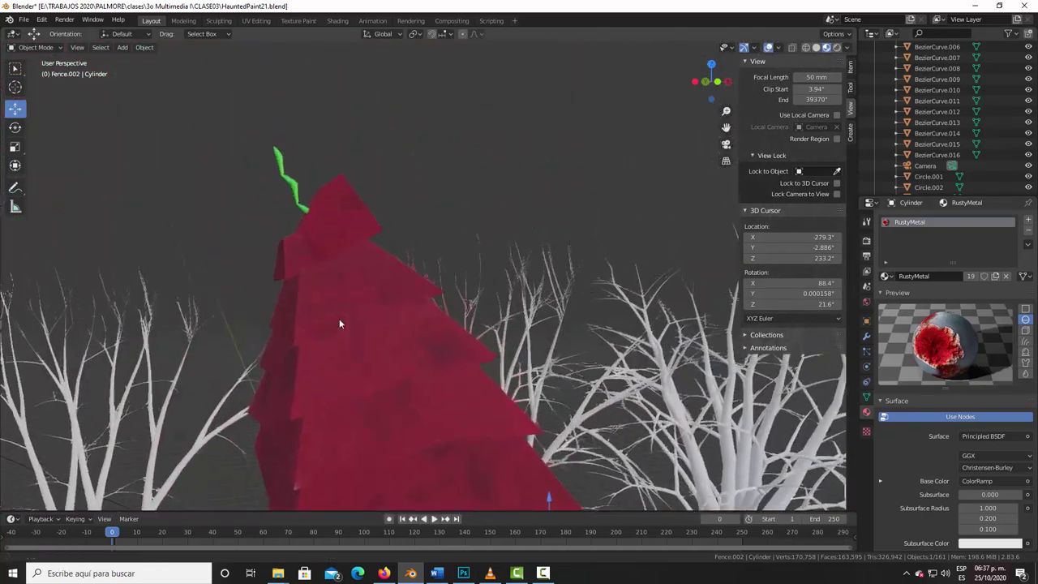
Step: Select the Cylinder.002 spire, delete its ColorGrid and Green slots, and assign RustyMetal
left_click(290, 178)
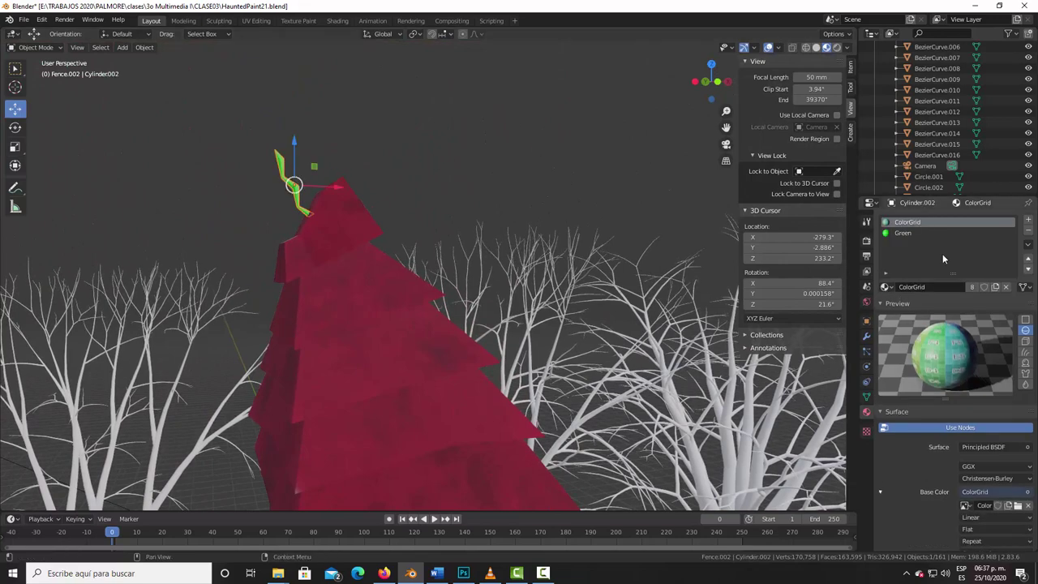
left_click(1027, 231)
left_click(1027, 232)
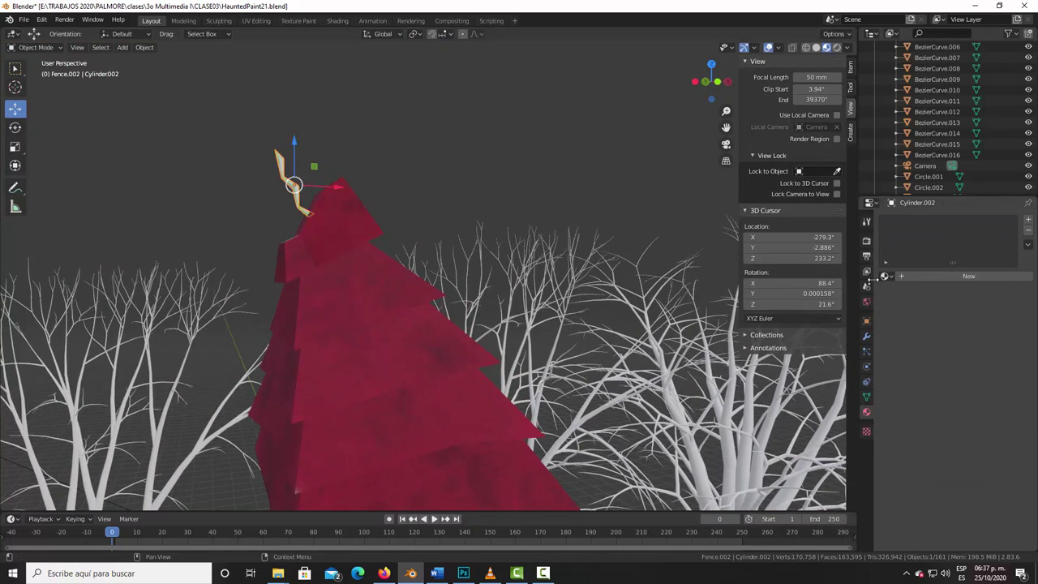
left_click(886, 276)
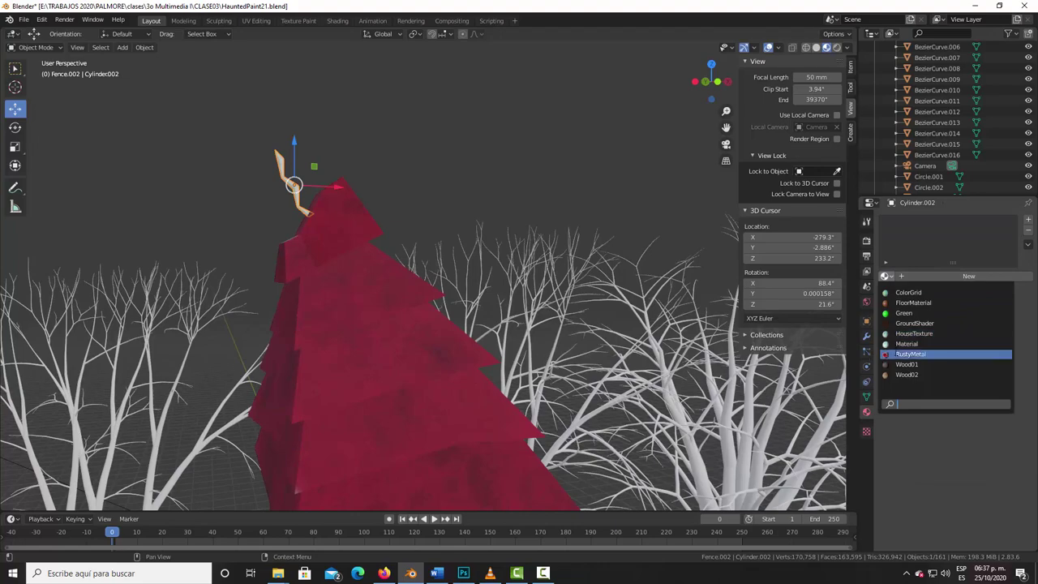
left_click(910, 354)
scroll(242, 136, "up", 3)
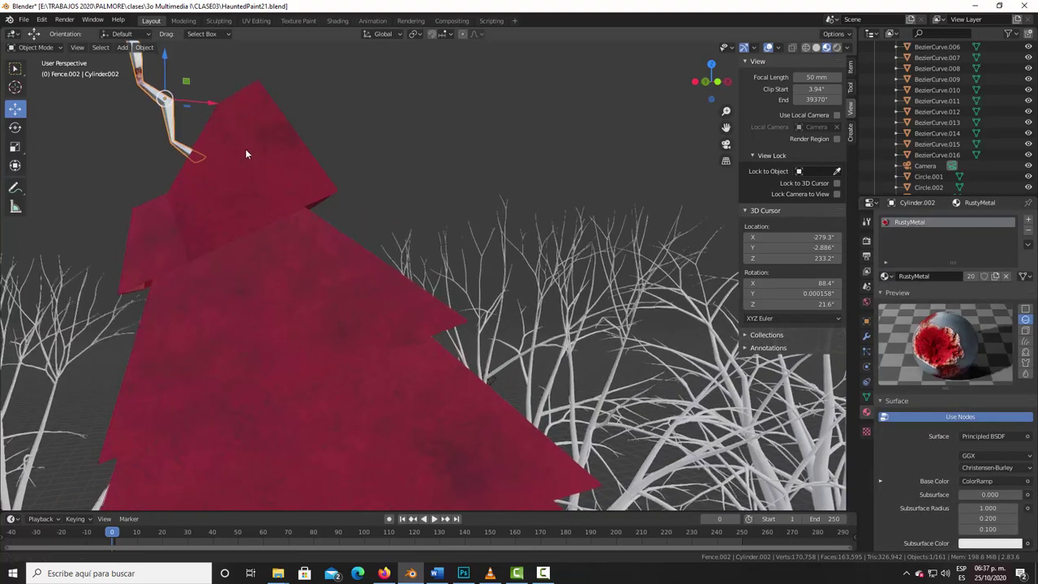
scroll(245, 149, "down", 2)
middle_click_drag(245, 148, 334, 207)
scroll(335, 207, "down", 1)
scroll(337, 204, "down", 3)
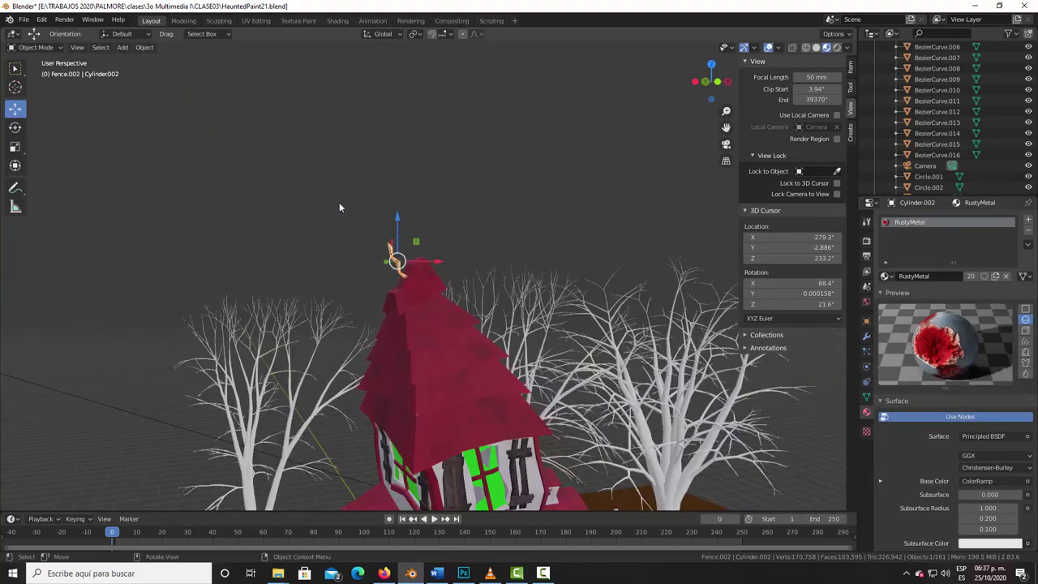
scroll(405, 231, "down", 3)
scroll(479, 220, "up", 1)
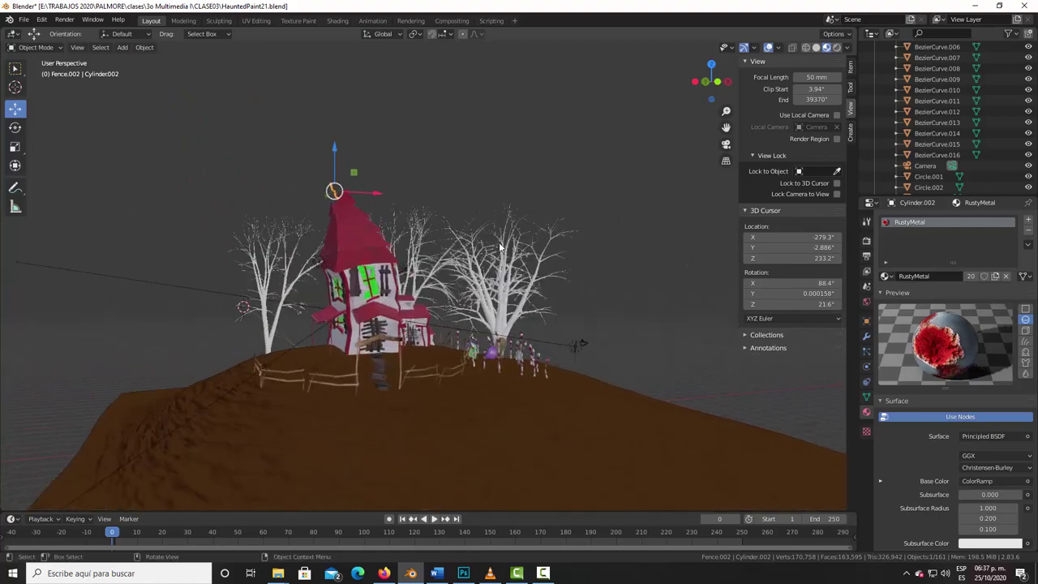
scroll(491, 217, "up", 4)
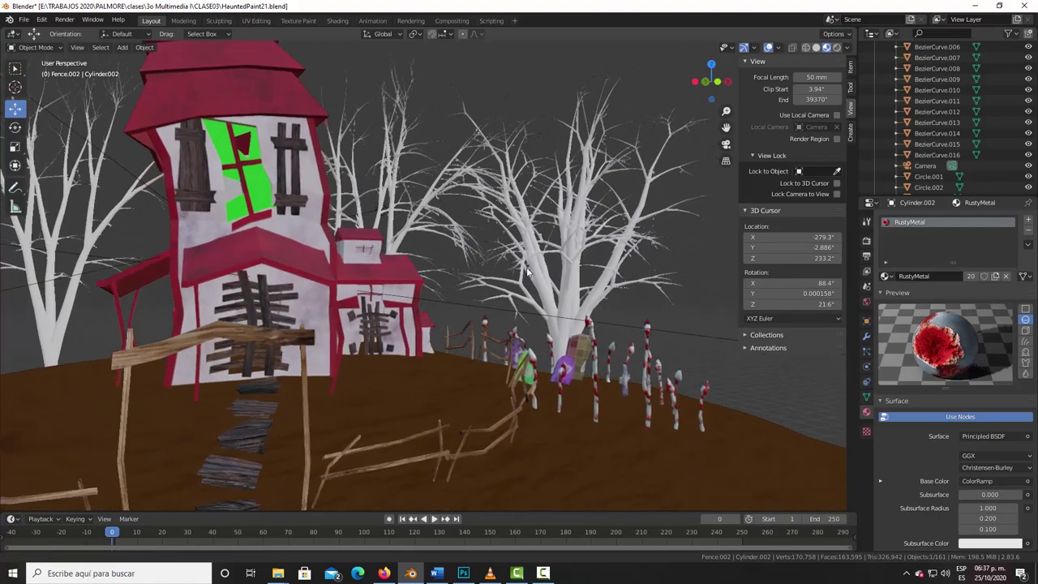